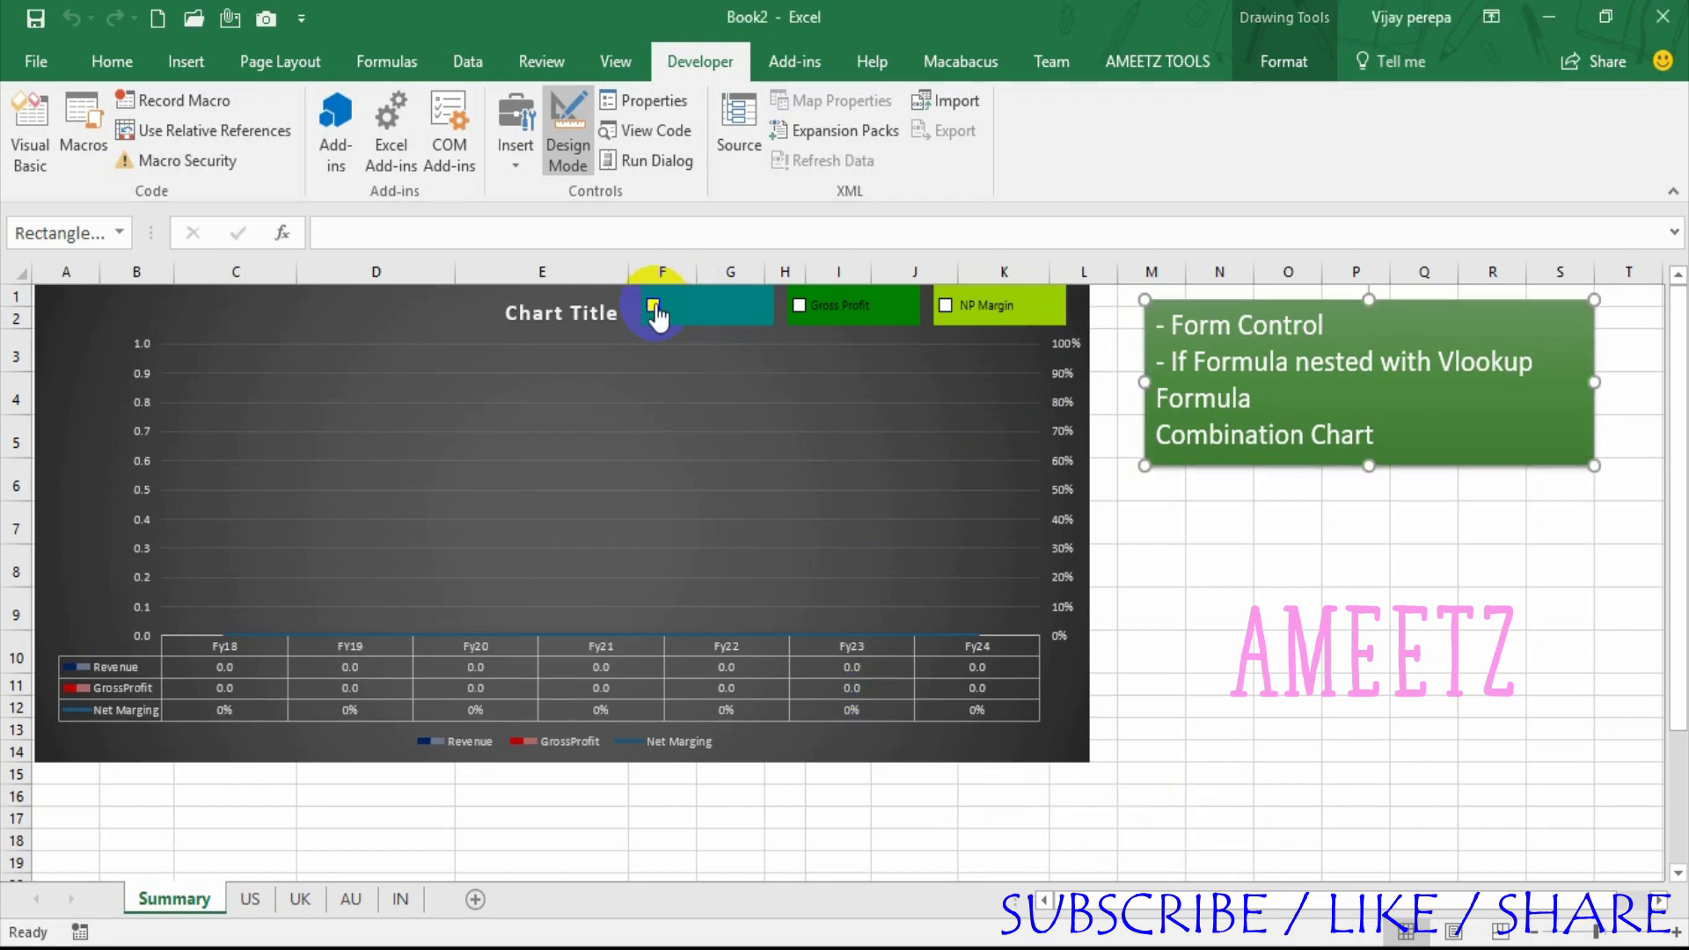
Turn on Revenue, Gross Profit and Net Margin, then turn Revenue and Gross Profit off.
{"action": "left_click", "coordinate": [654, 306]}
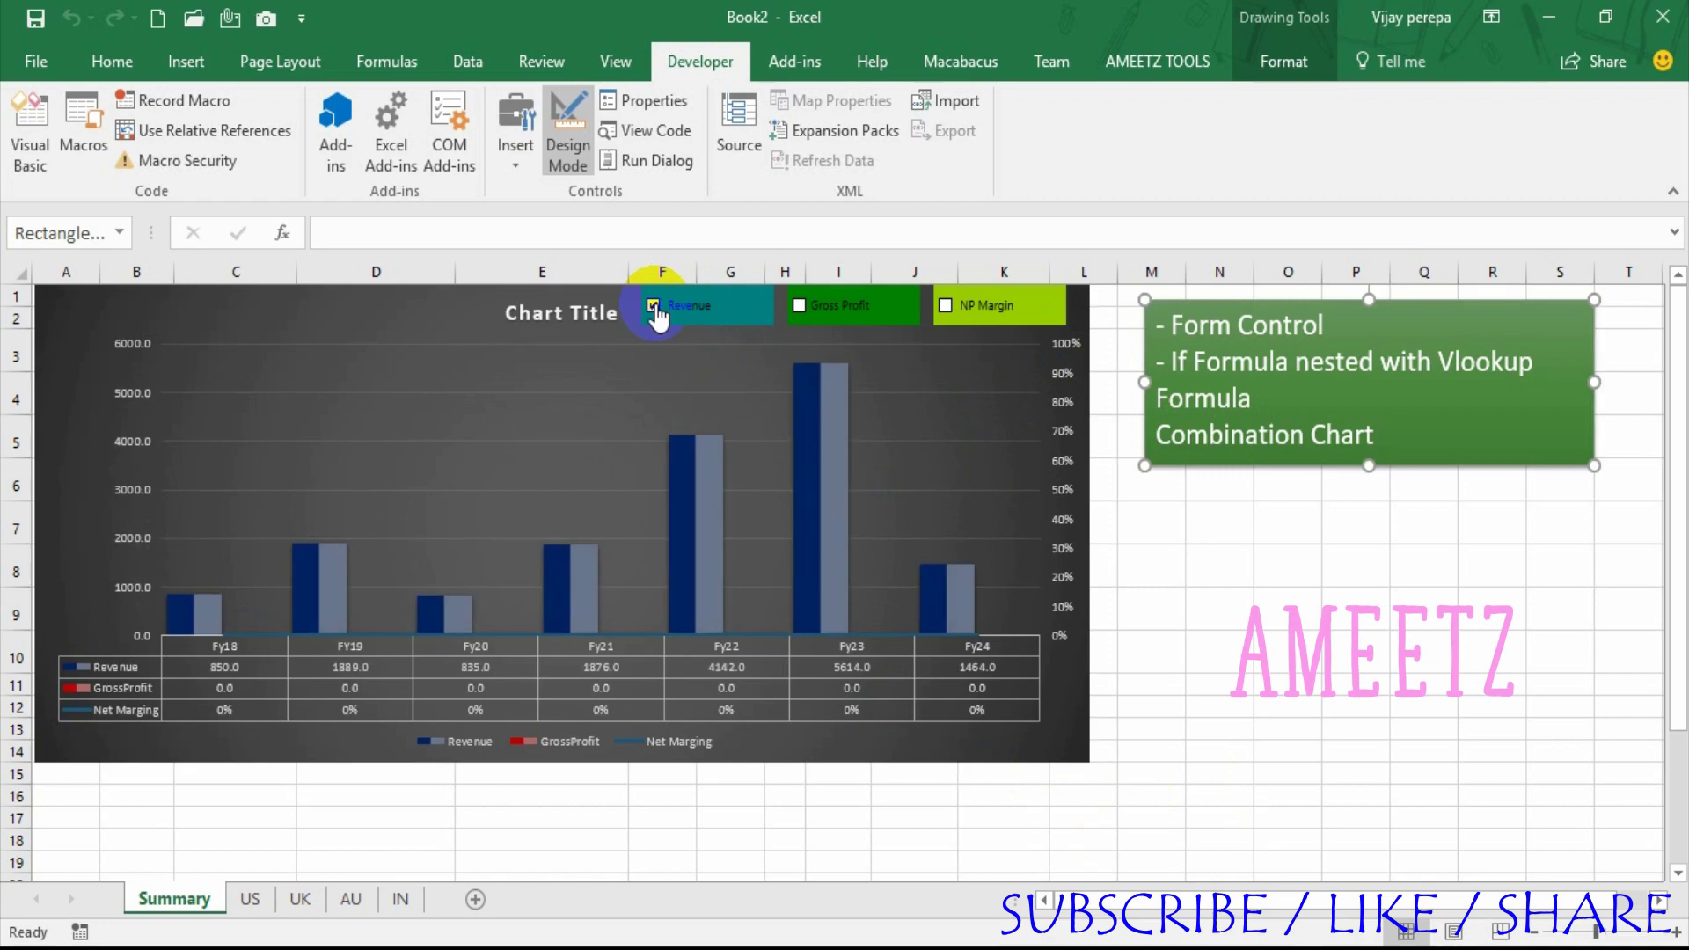
{"action": "left_click", "coordinate": [799, 307]}
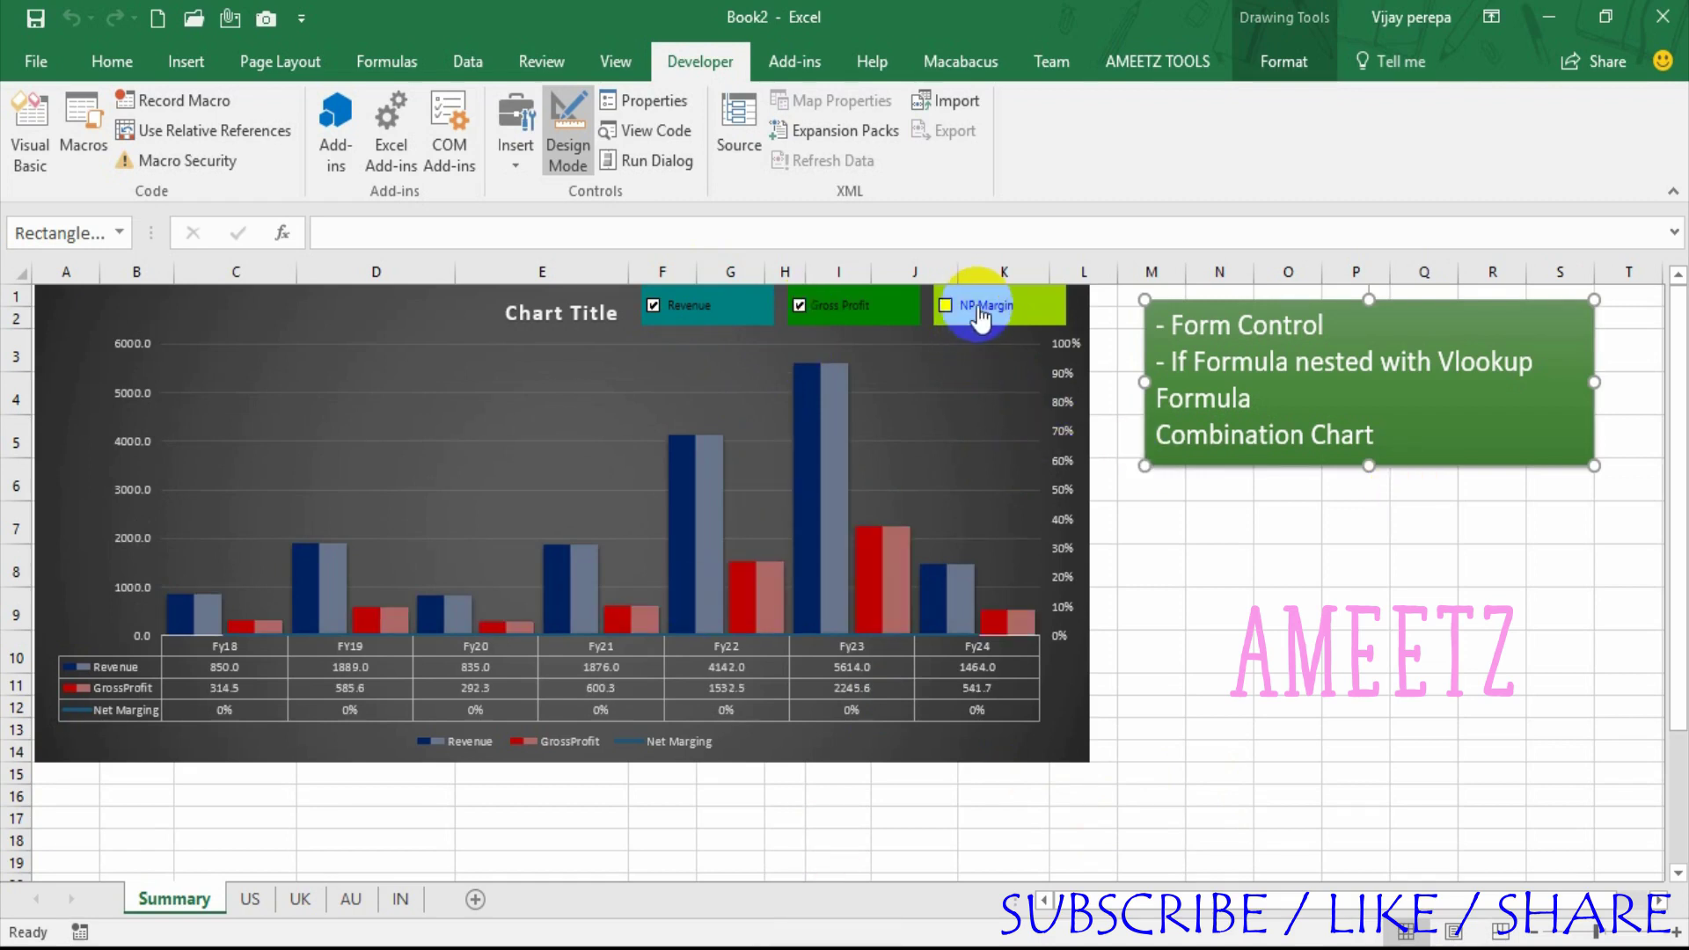
{"action": "left_click", "coordinate": [946, 307]}
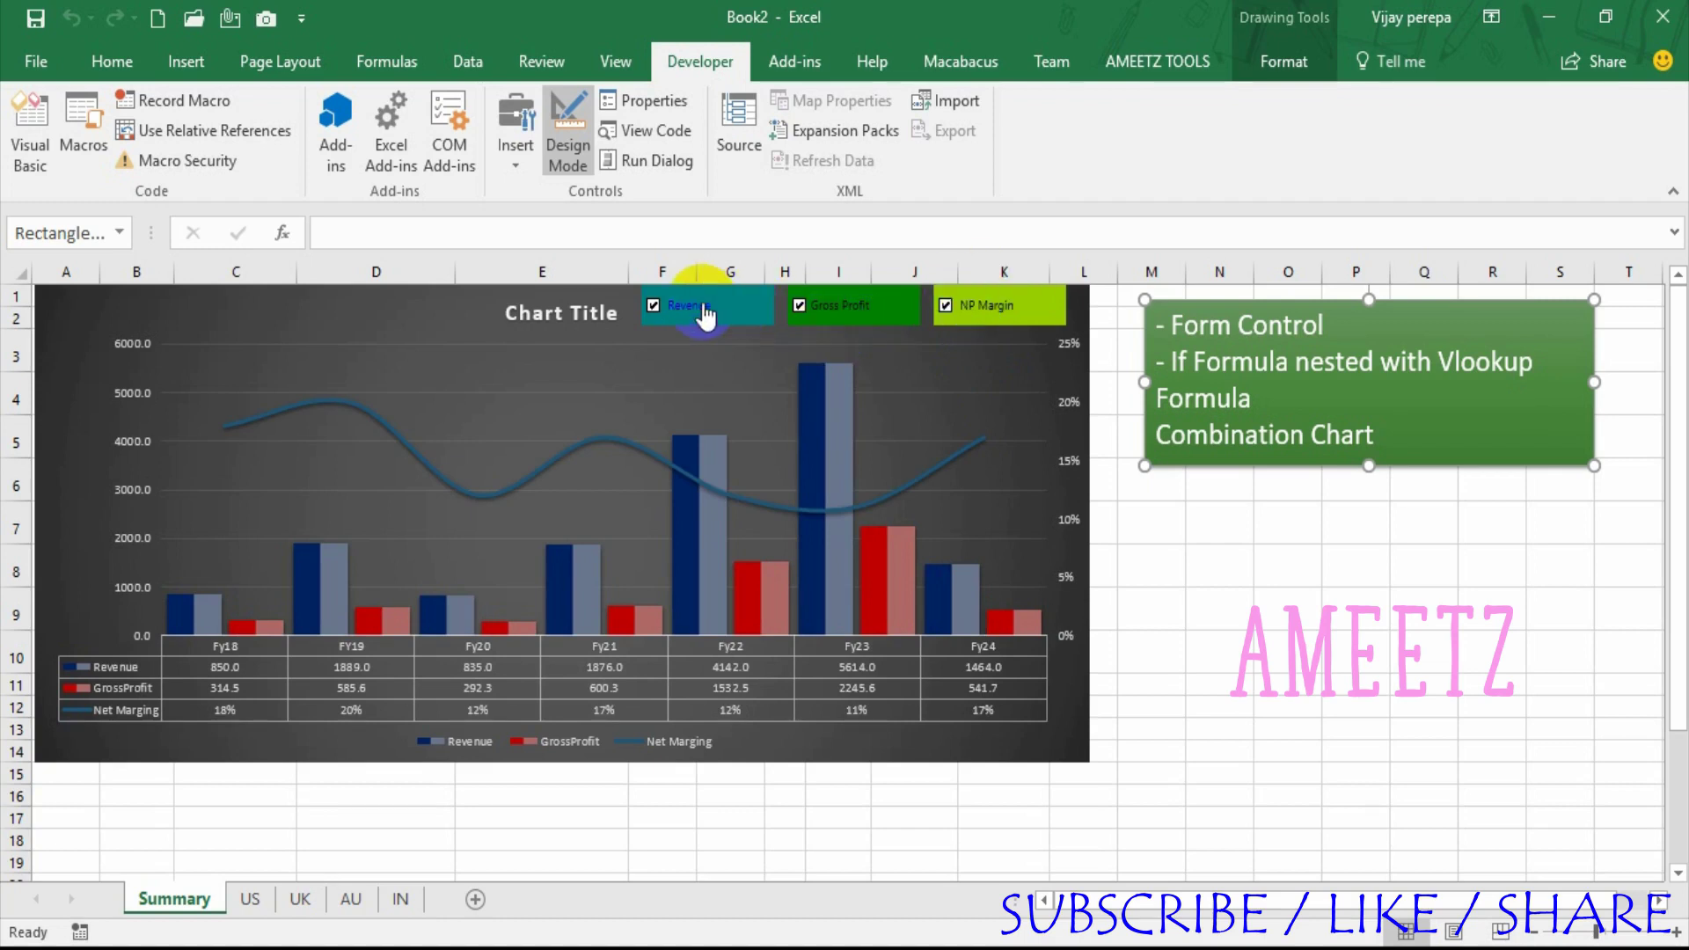
{"action": "left_click", "coordinate": [654, 307]}
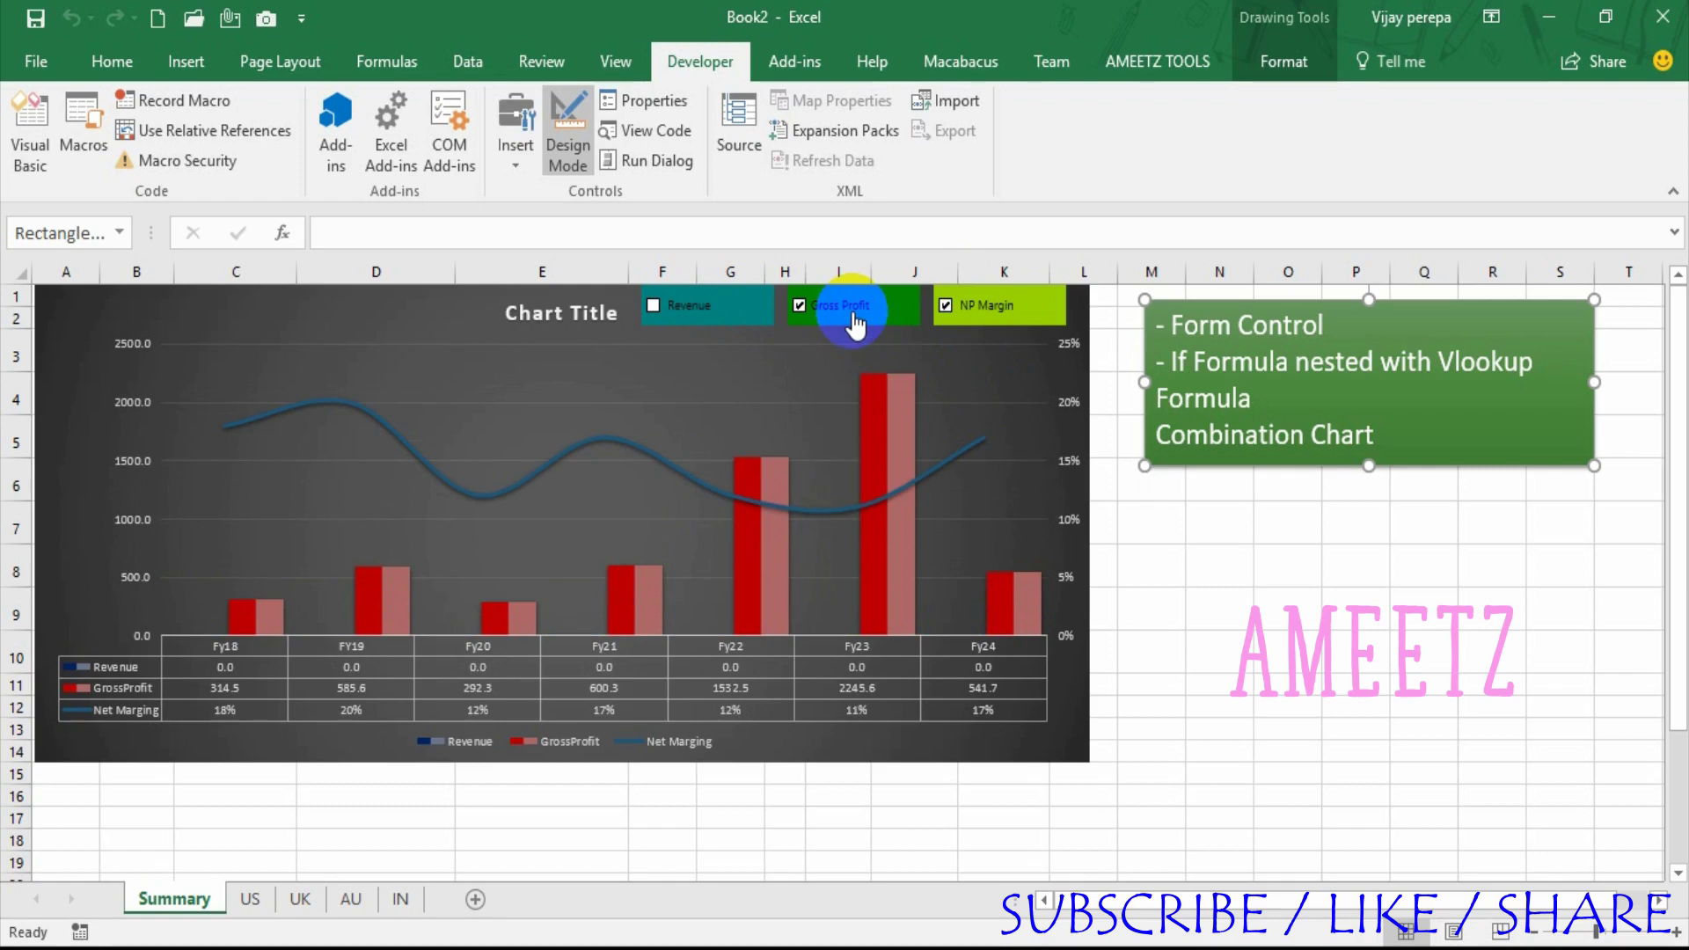
{"action": "left_click", "coordinate": [799, 307]}
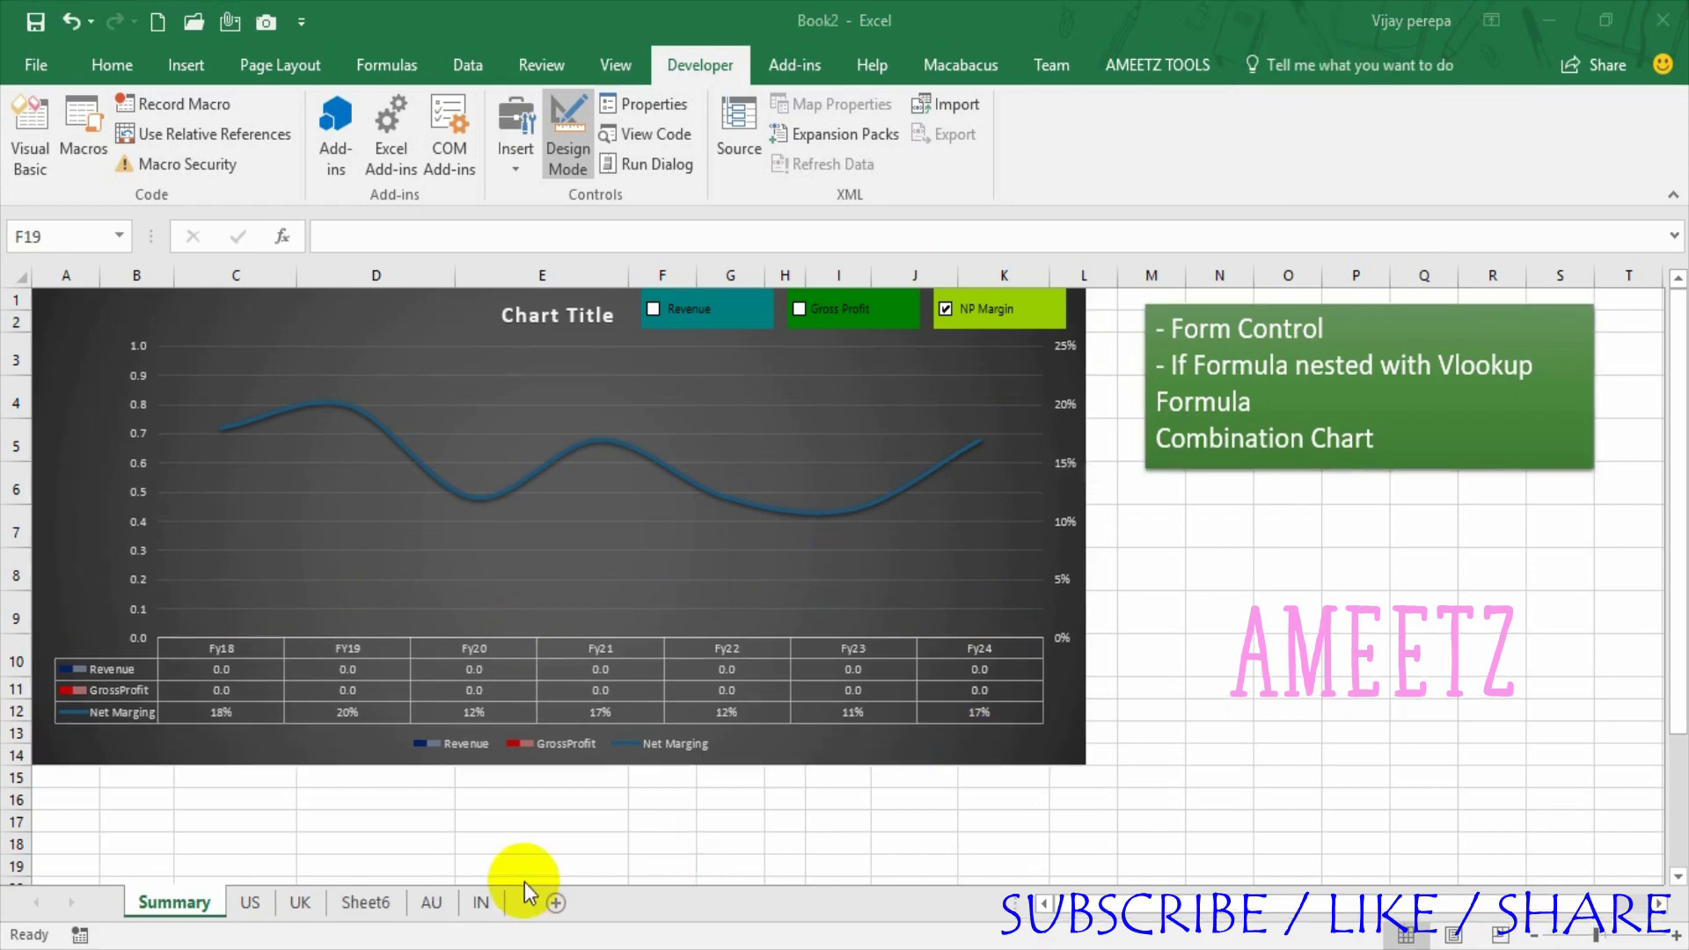
On Sheet6, draw a Form Control check box beside the data near cell G2.
{"action": "left_click", "coordinate": [370, 902]}
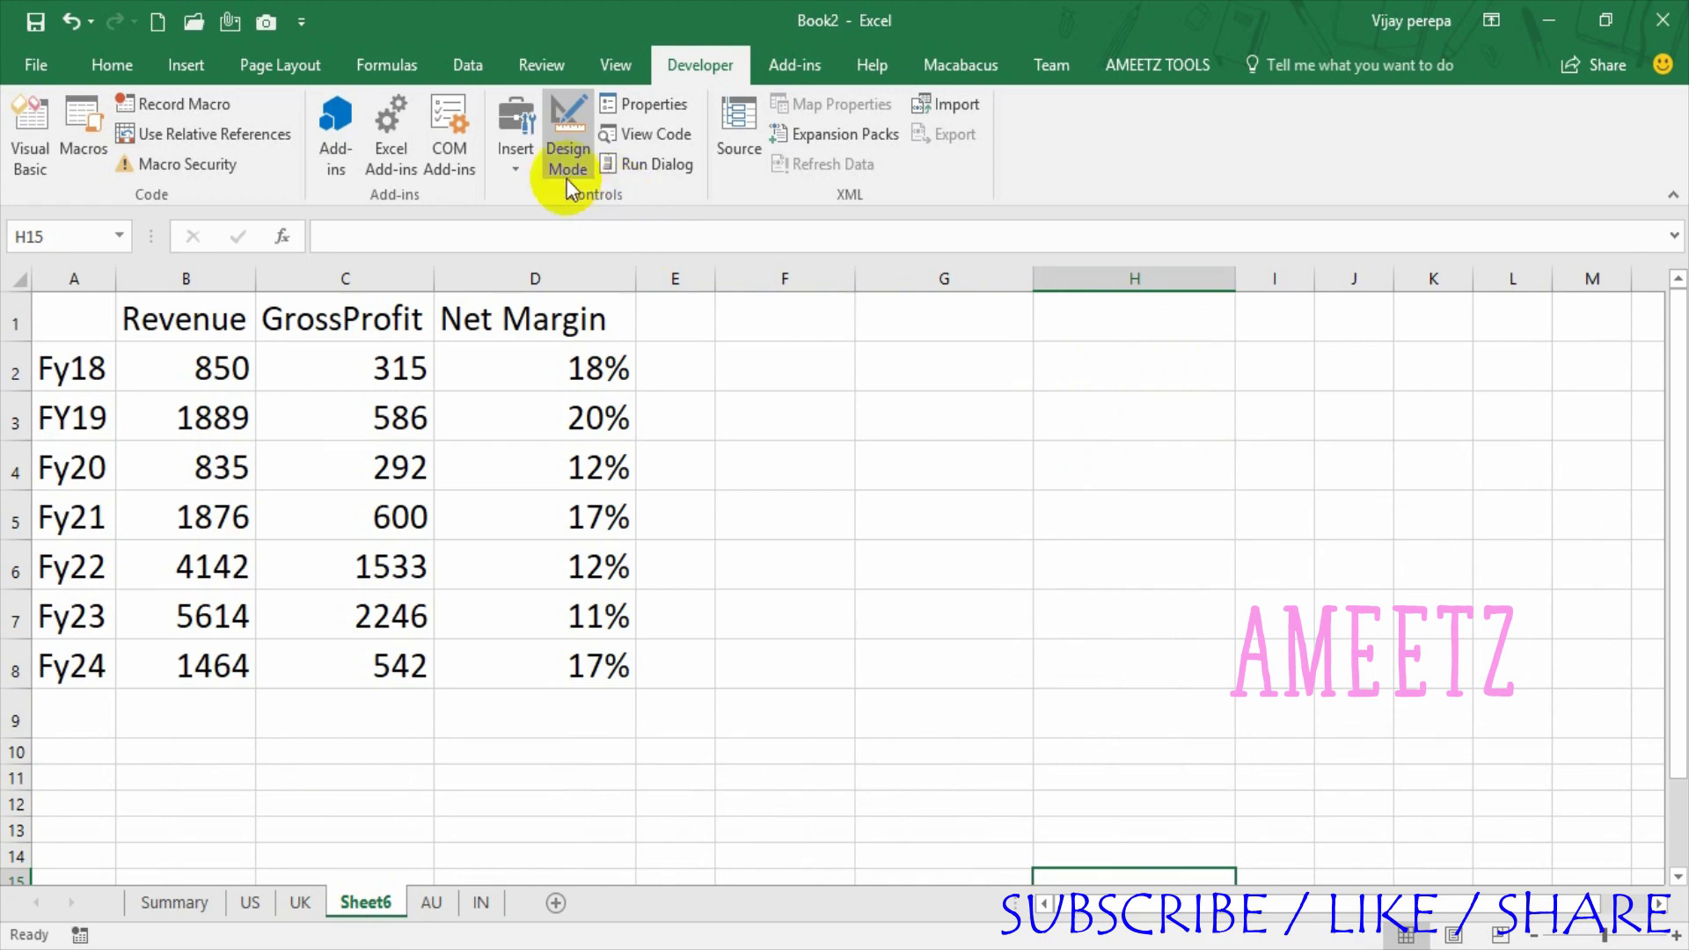
{"action": "left_click", "coordinate": [517, 156]}
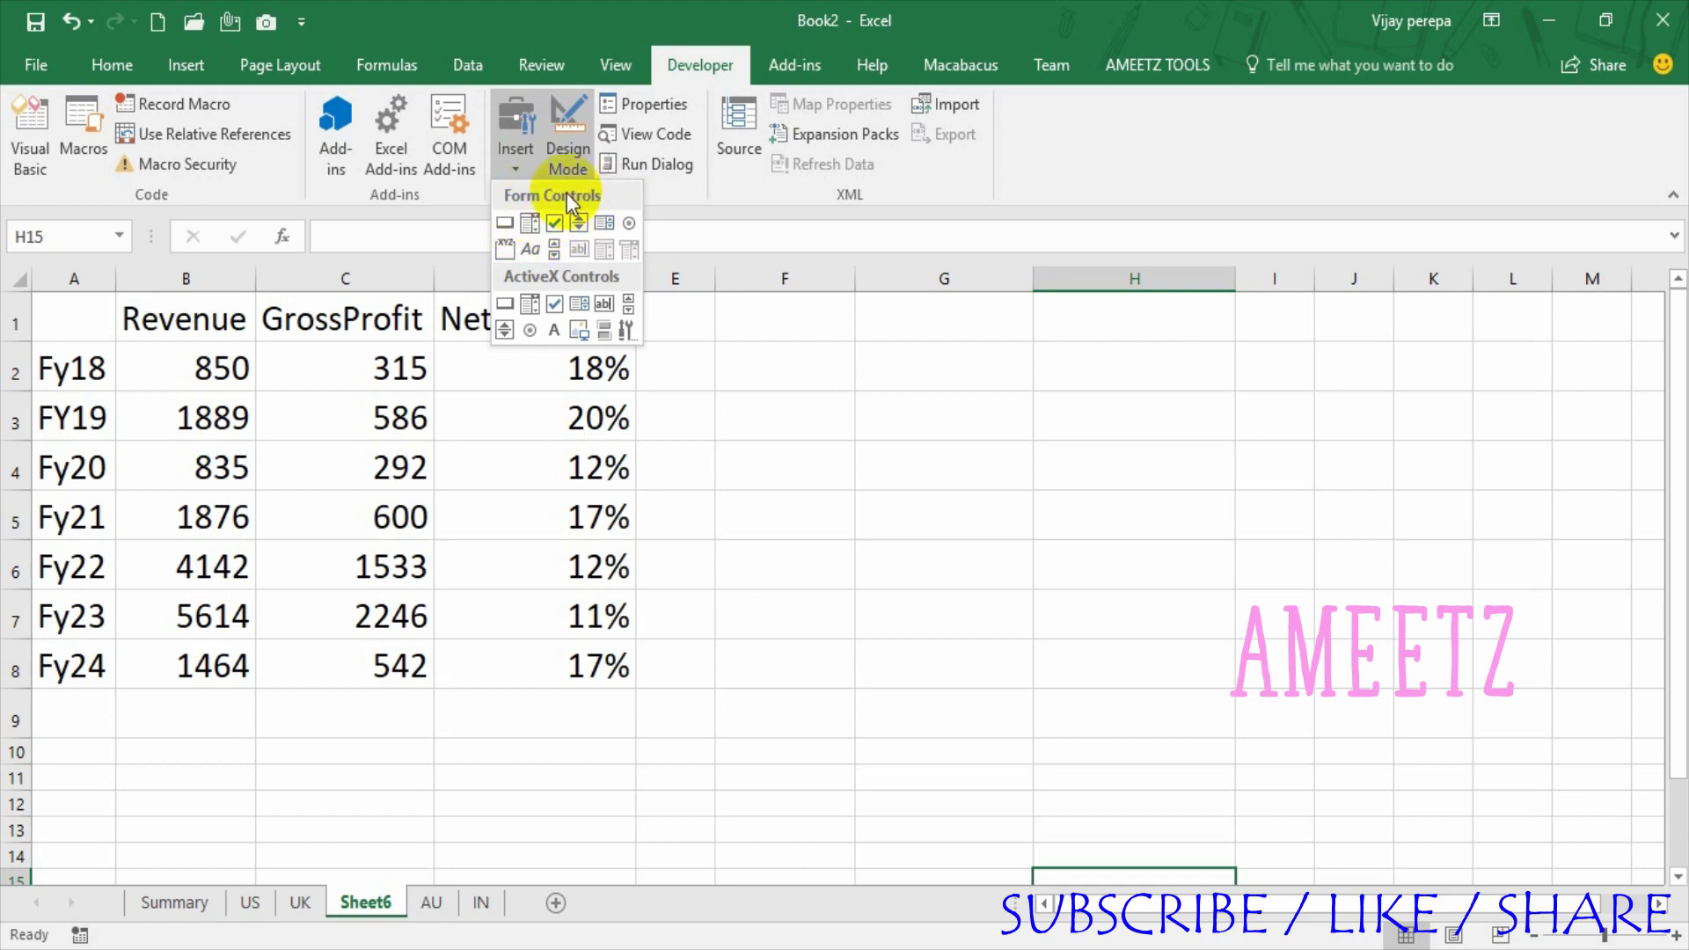
{"action": "left_click", "coordinate": [555, 223]}
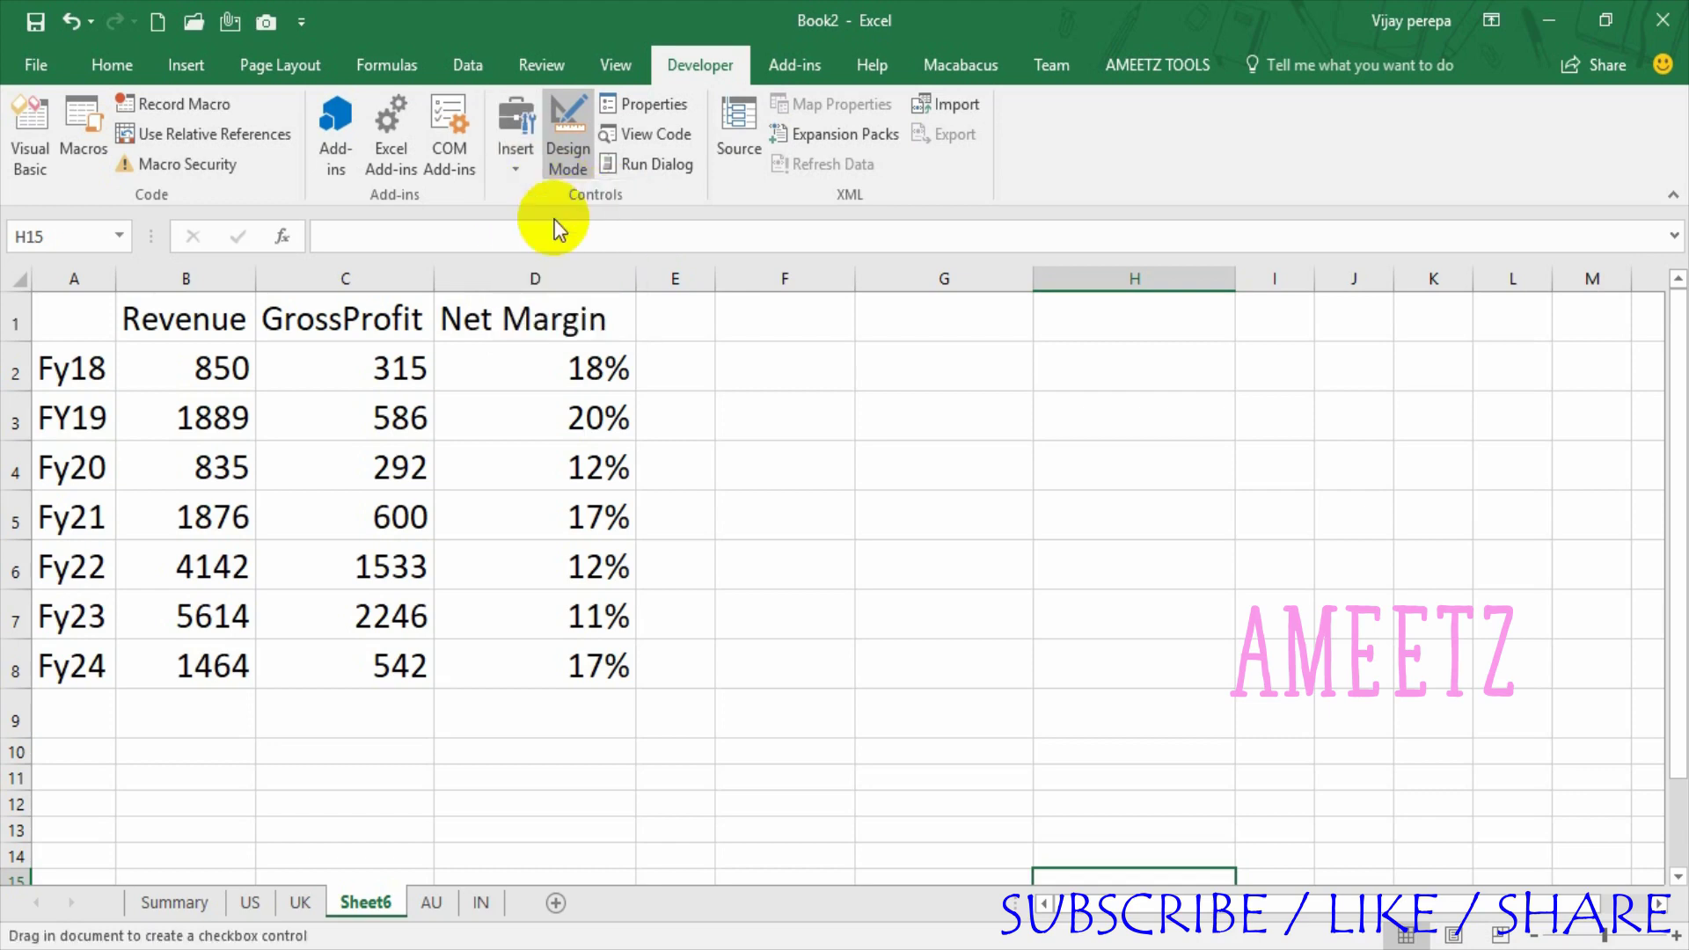
{"action": "left_click_drag", "start_coordinate": [968, 340], "coordinate": [1132, 386]}
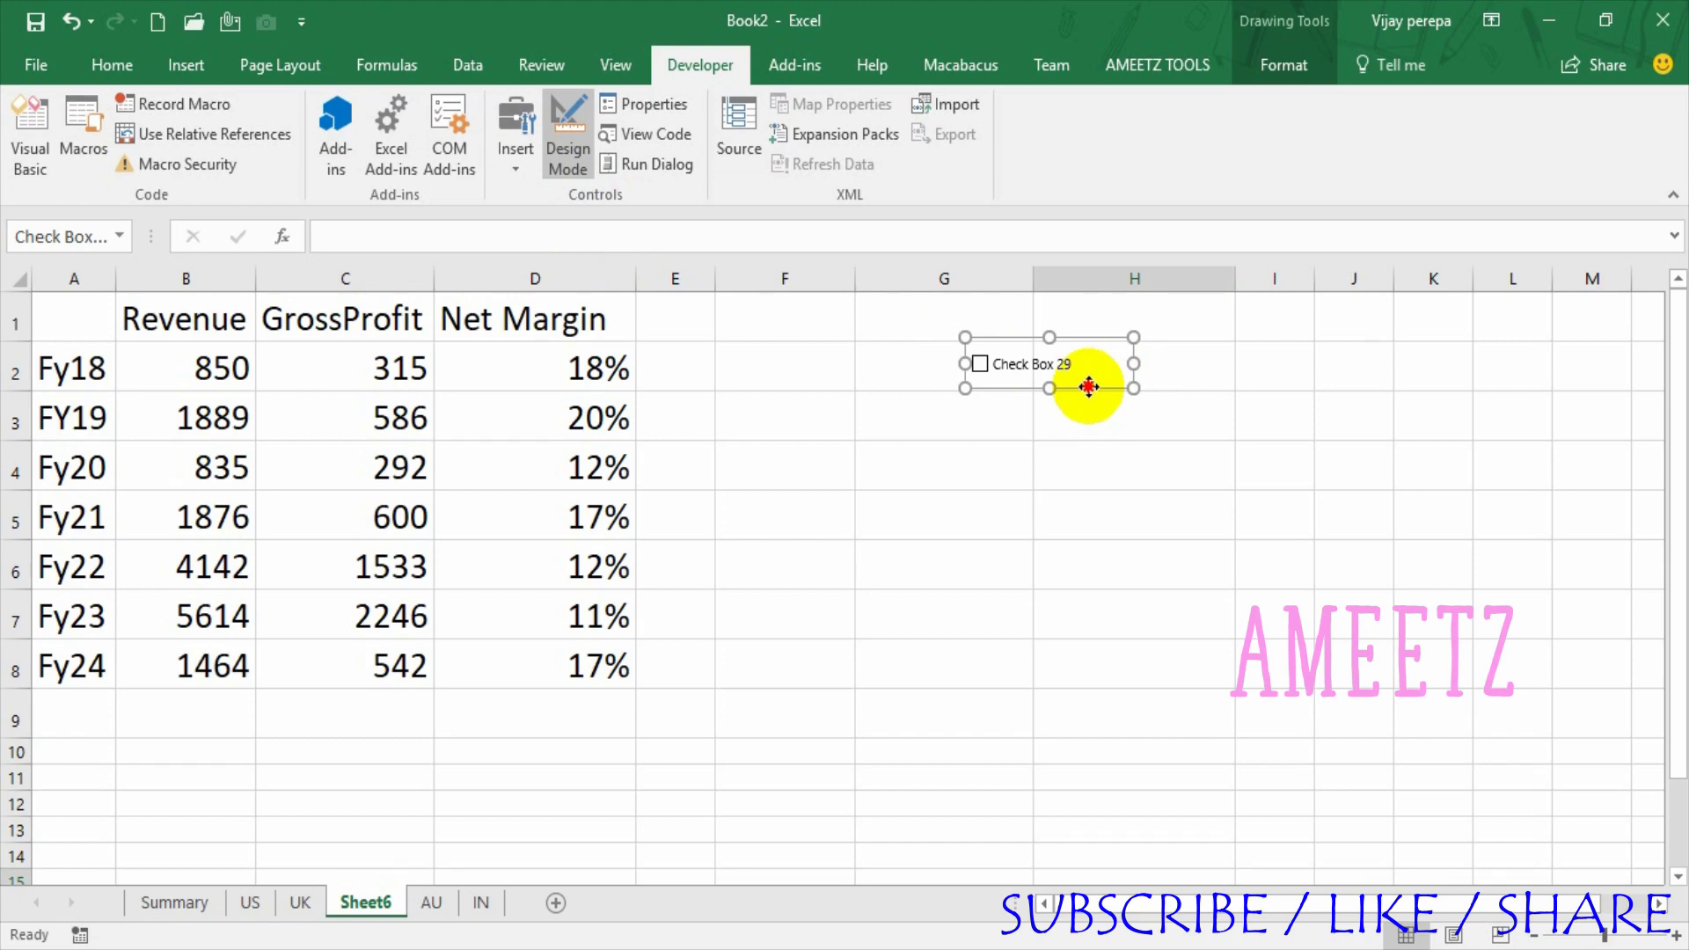
Duplicate the checkbox below itself and move the original over to column K.
{"action": "left_click_drag", "start_coordinate": [1089, 389], "coordinate": [1084, 491], "text": "ctrl"}
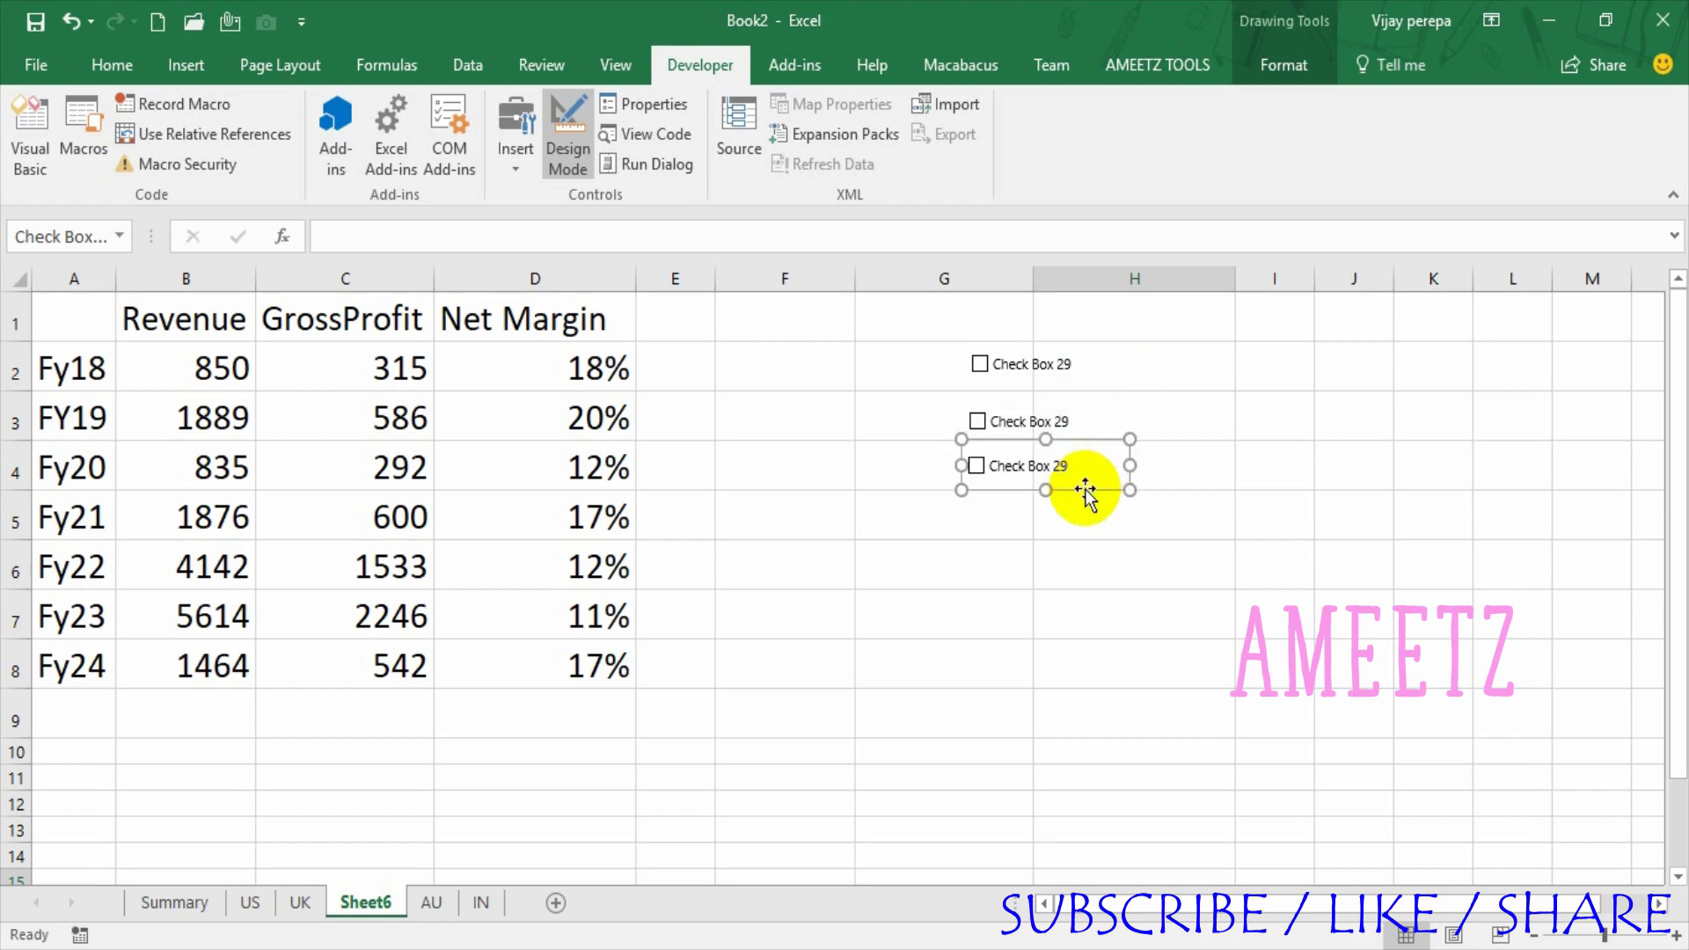
{"action": "right_click", "coordinate": [1064, 359]}
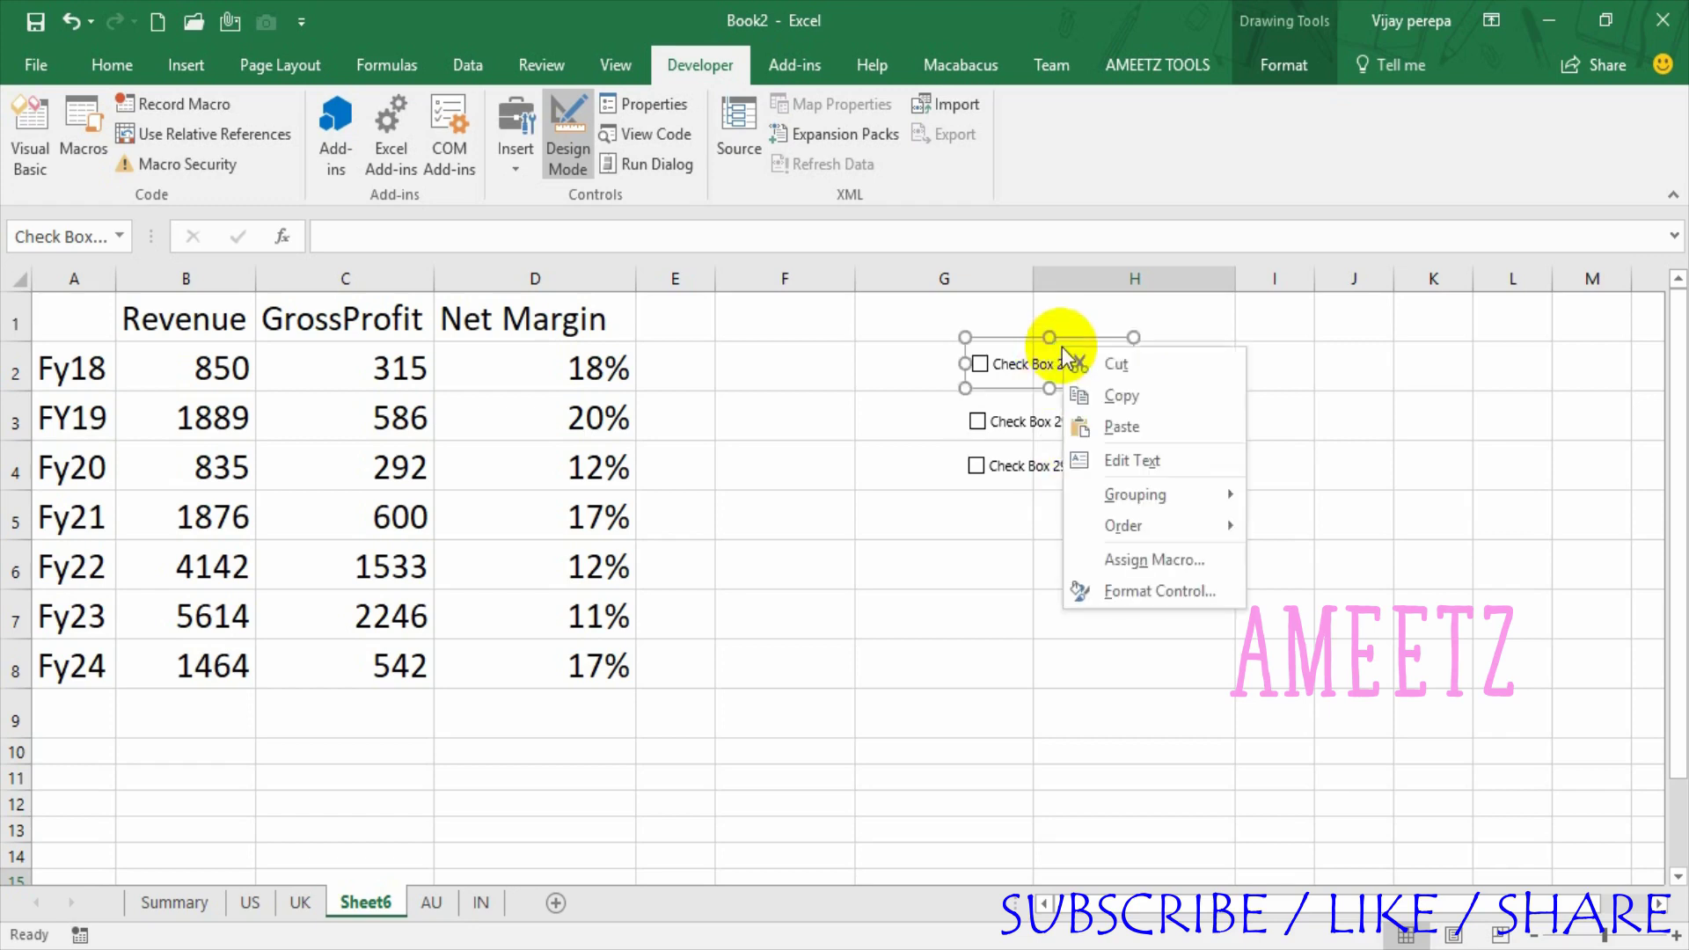
{"action": "key", "text": "Escape"}
{"action": "mouse_move", "coordinate": [1060, 346]}
{"action": "left_mouse_down"}
{"action": "mouse_move", "coordinate": [1418, 400]}
{"action": "mouse_move", "coordinate": [1465, 380]}
{"action": "left_mouse_up"}
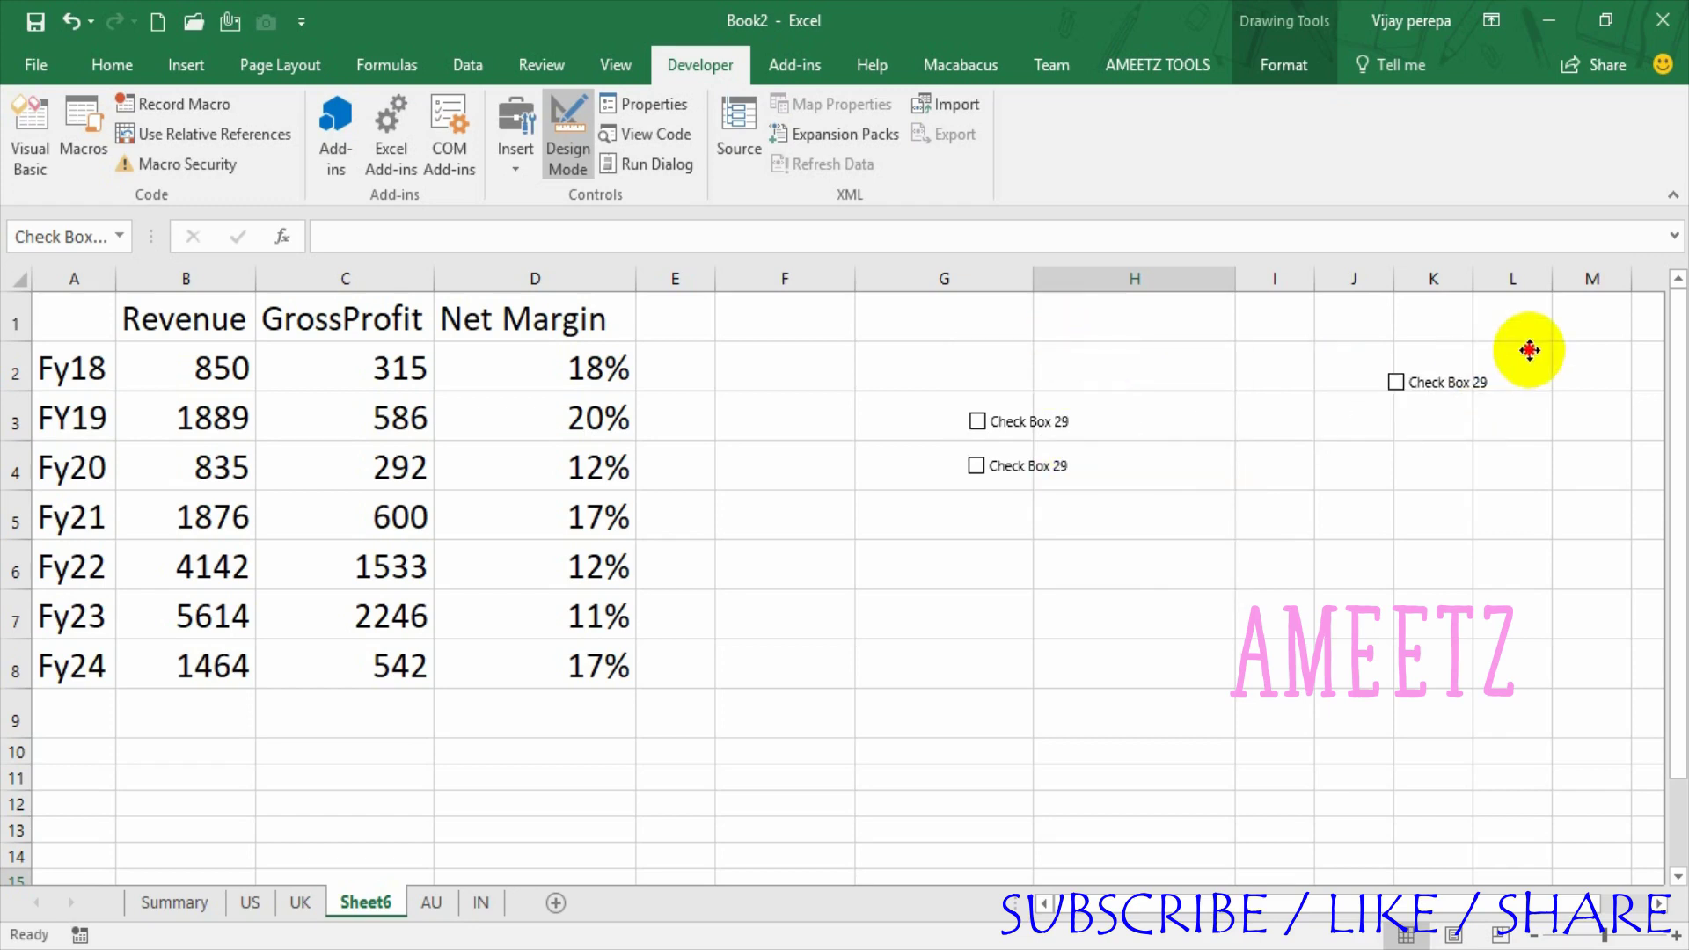
Stack the second and third checkboxes beneath the first one in column K.
{"action": "right_click", "coordinate": [1042, 421]}
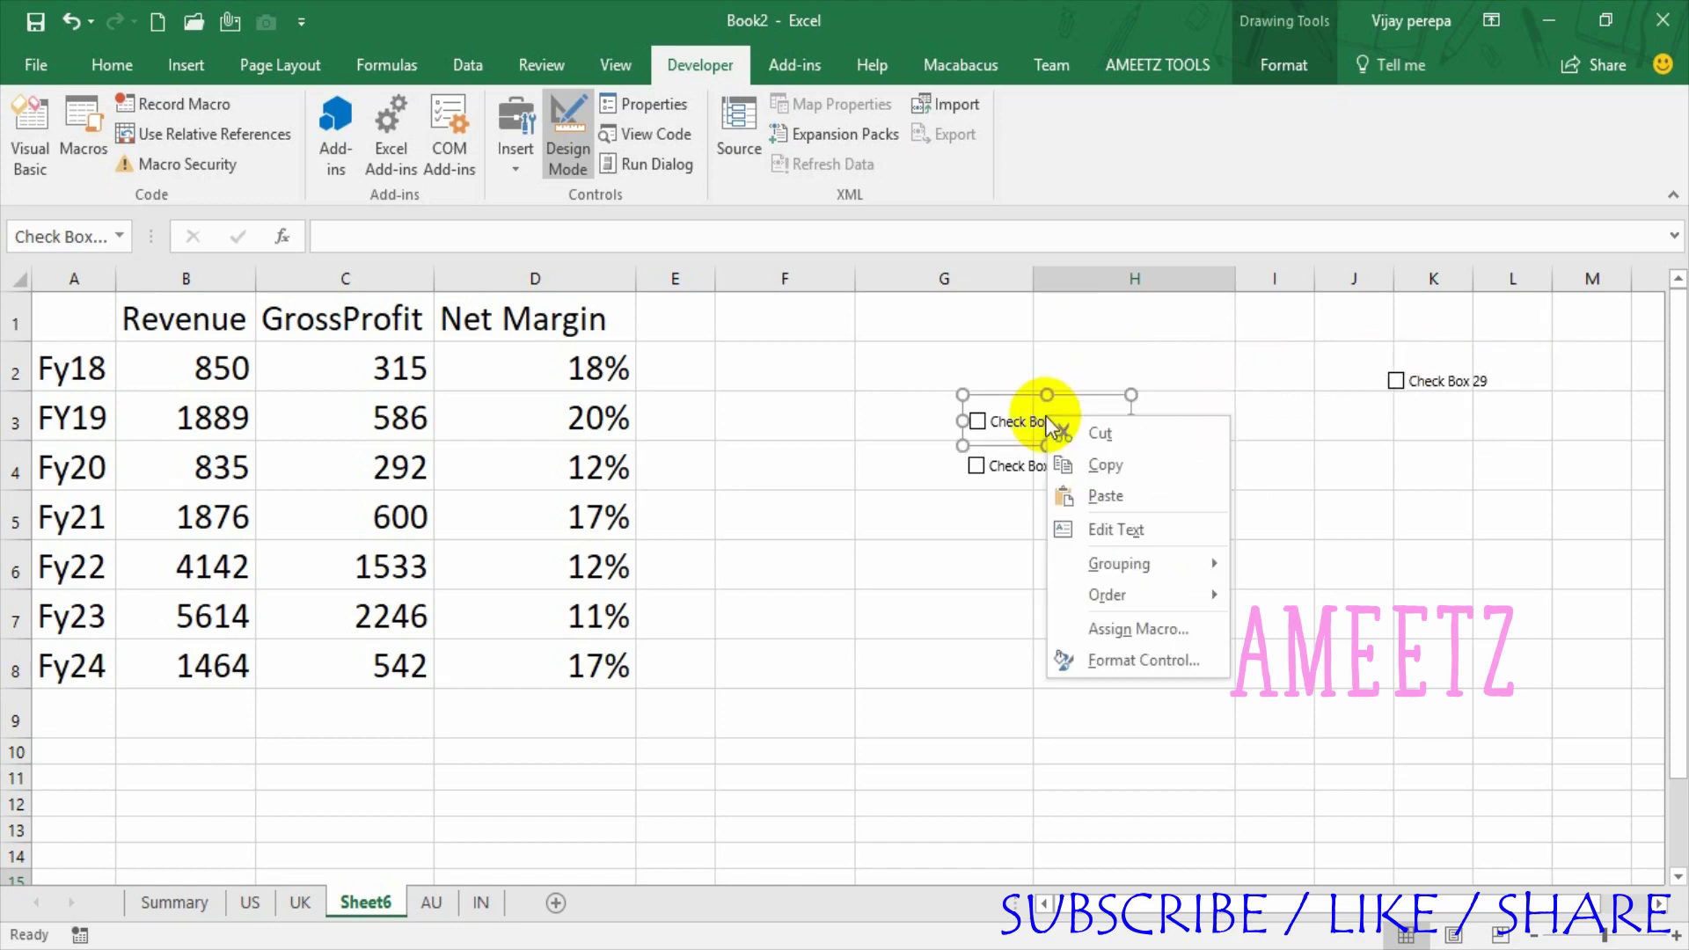
{"action": "key", "text": "Escape"}
{"action": "left_click_drag", "start_coordinate": [1066, 403], "coordinate": [1491, 407]}
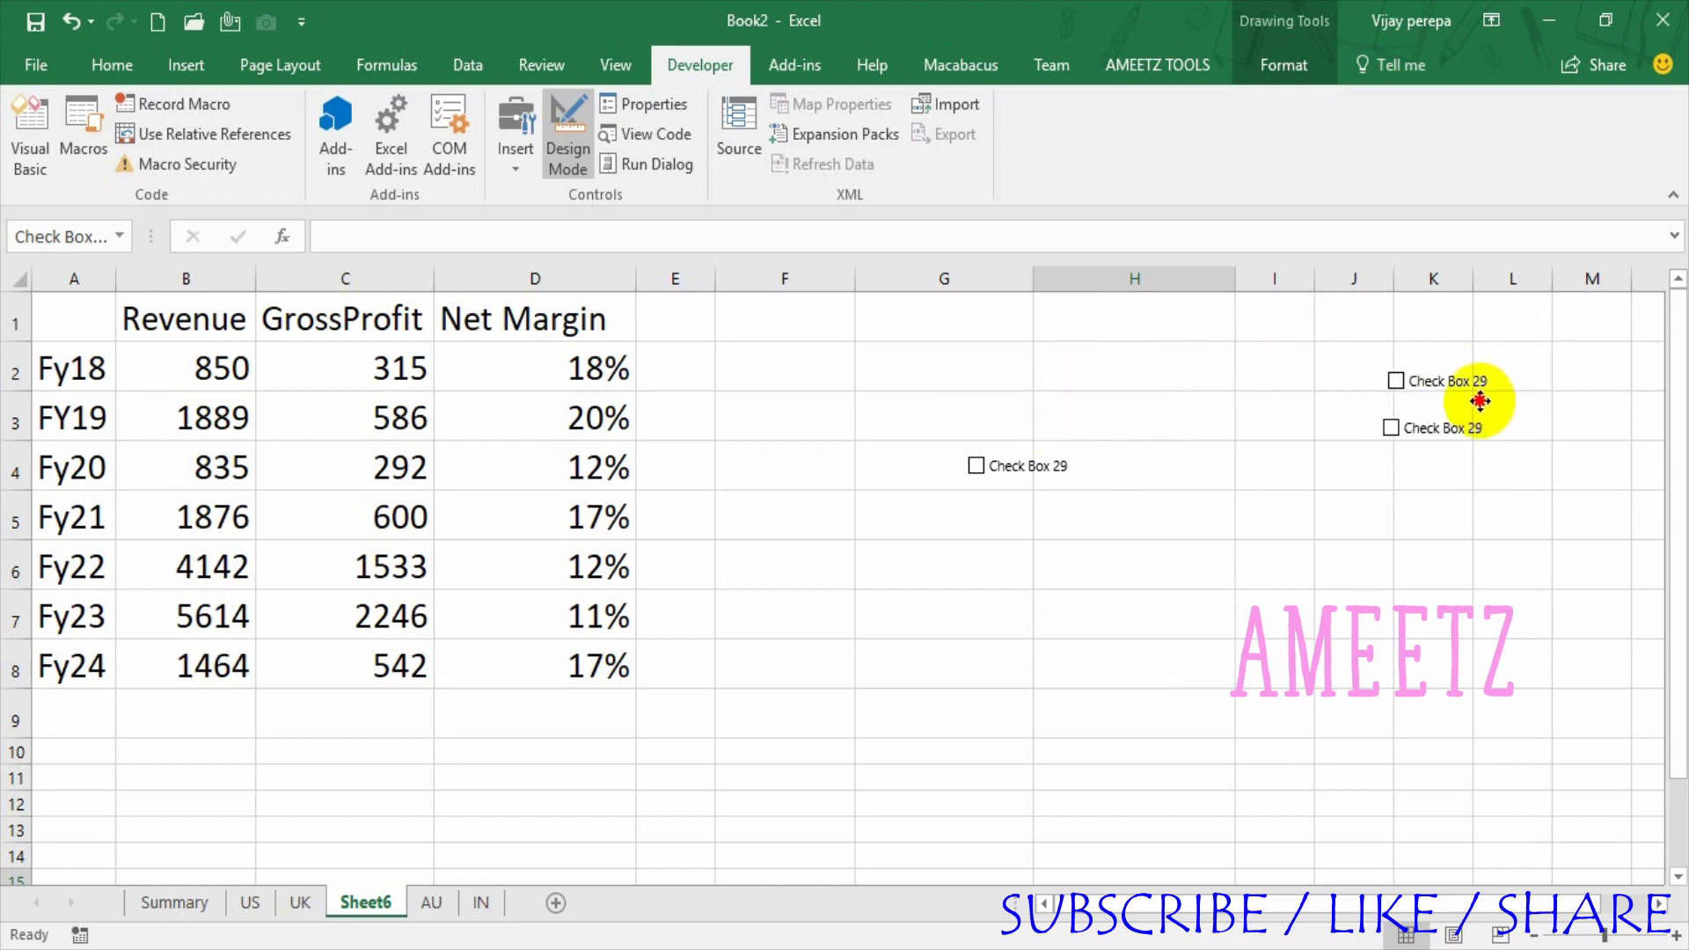
{"action": "right_click", "coordinate": [1068, 467]}
{"action": "key", "text": "Escape"}
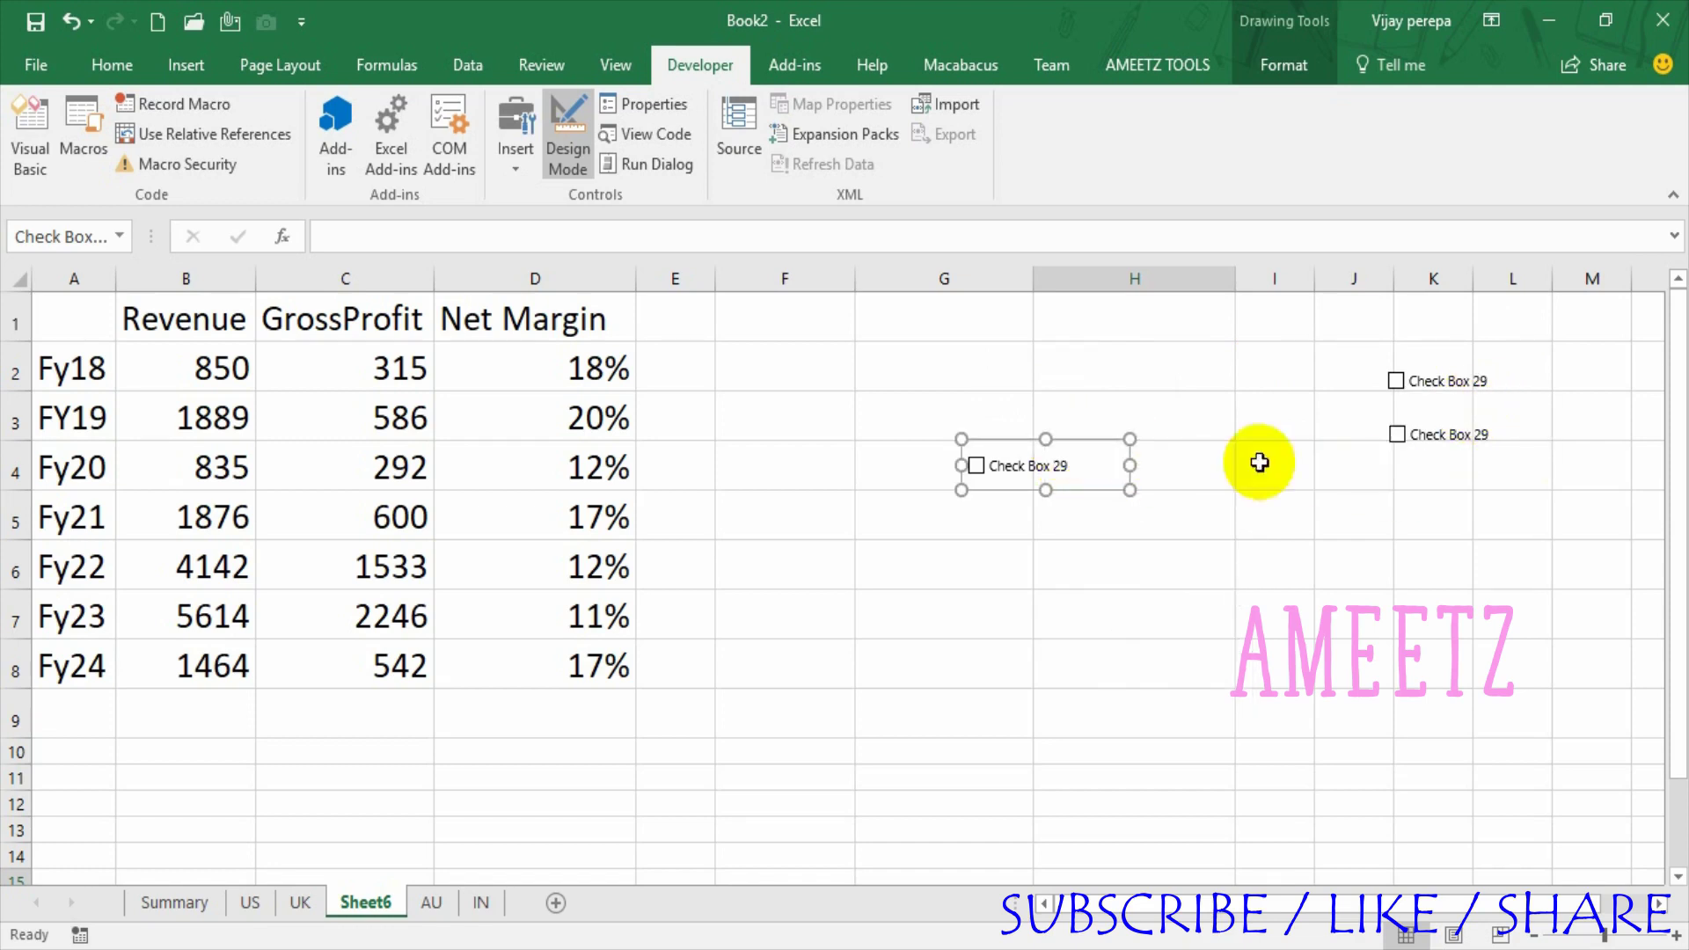
{"action": "mouse_move", "coordinate": [1111, 438]}
{"action": "left_mouse_down"}
{"action": "mouse_move", "coordinate": [1492, 489]}
{"action": "mouse_move", "coordinate": [1459, 488]}
{"action": "left_mouse_up"}
{"action": "left_click", "coordinate": [1487, 467]}
{"action": "left_click", "coordinate": [1452, 493]}
Relabel the first two checkboxes as Revenue and Gross Profit.
{"action": "right_click", "coordinate": [1451, 381]}
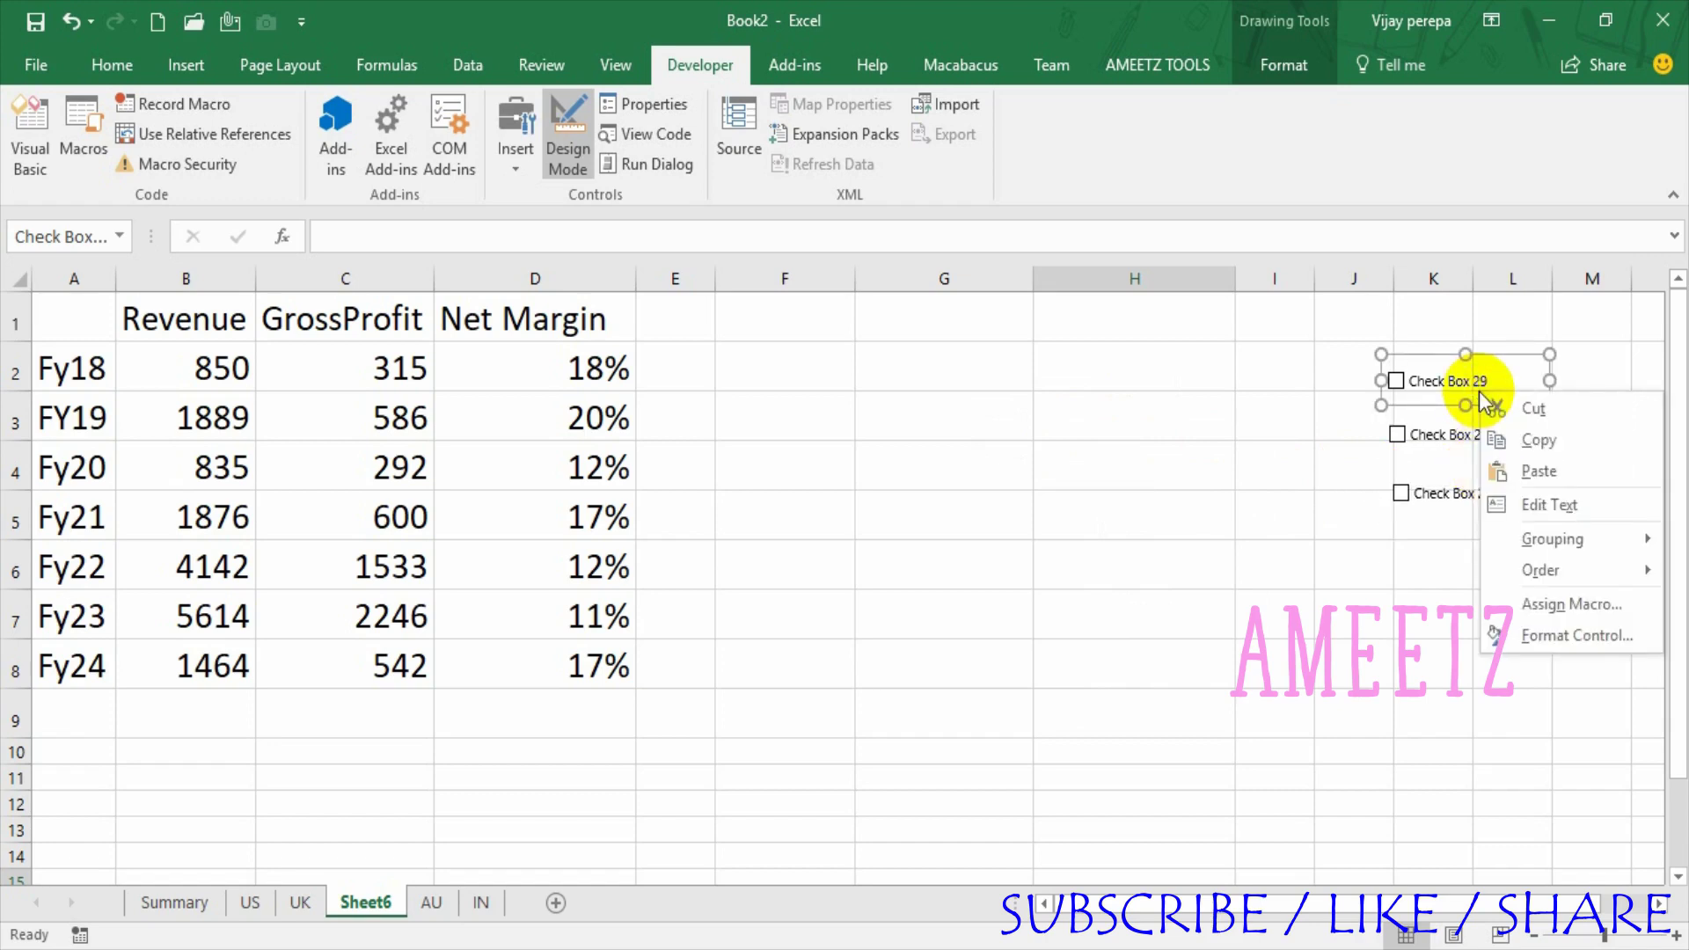
{"action": "left_click", "coordinate": [1550, 504]}
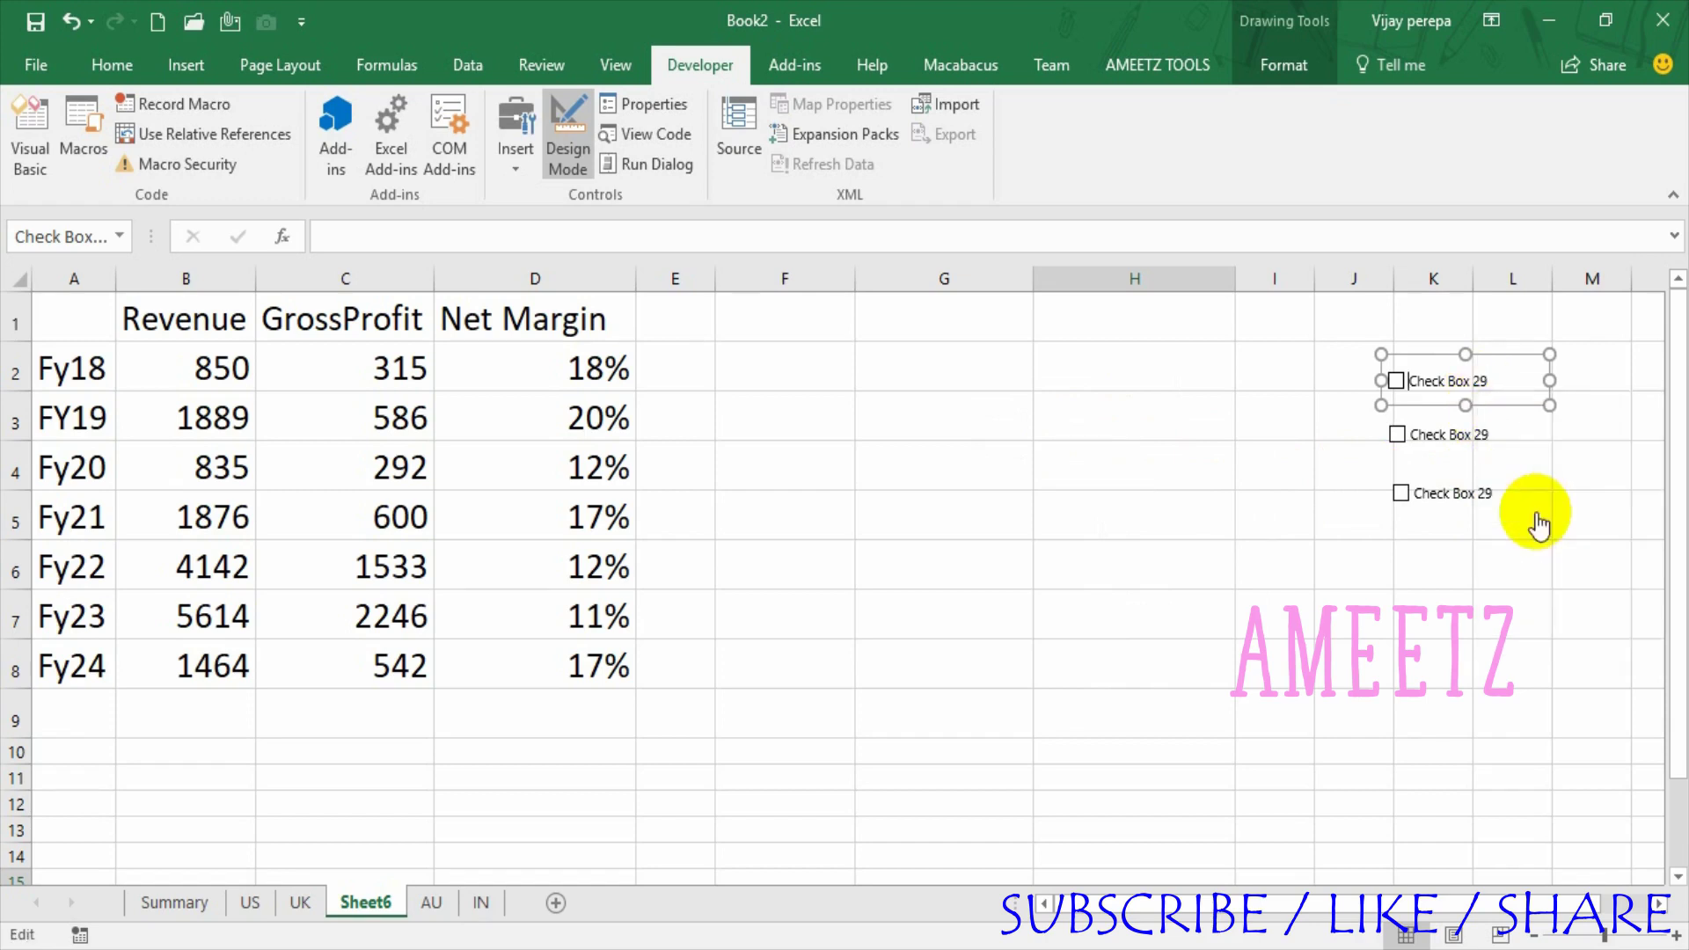
{"action": "key", "text": "Delete"}
{"action": "key", "text": "Delete"}
{"action": "key", "text": "Delete"}
{"action": "key", "text": "Delete"}
{"action": "key", "text": "Delete"}
{"action": "key", "text": "Delete"}
{"action": "key", "text": "Delete"}
{"action": "key", "text": "Delete"}
{"action": "key", "text": "Delete"}
{"action": "key", "text": "Delete"}
{"action": "type", "text": "Revenue"}
{"action": "right_click", "coordinate": [1474, 449]}
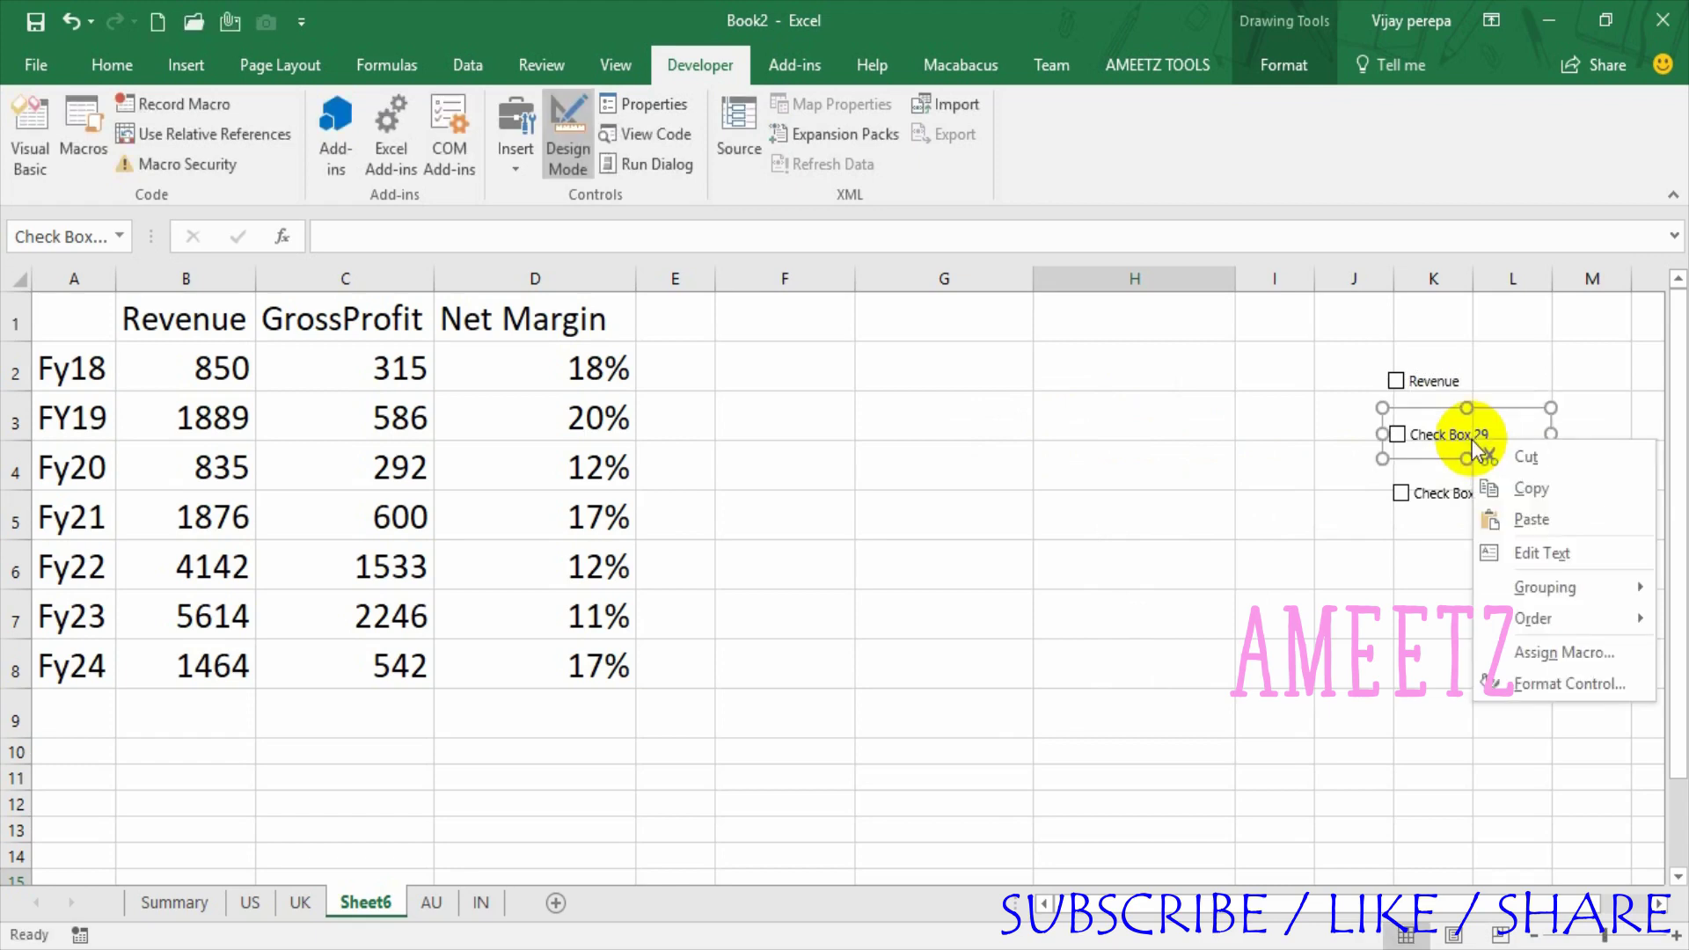
{"action": "left_click", "coordinate": [1541, 546]}
{"action": "key", "text": "Delete"}
{"action": "key", "text": "Delete"}
{"action": "key", "text": "Delete"}
{"action": "key", "text": "Delete"}
{"action": "key", "text": "Delete"}
{"action": "key", "text": "Delete"}
{"action": "key", "text": "Delete"}
{"action": "key", "text": "Delete"}
{"action": "type", "text": "Gross "}
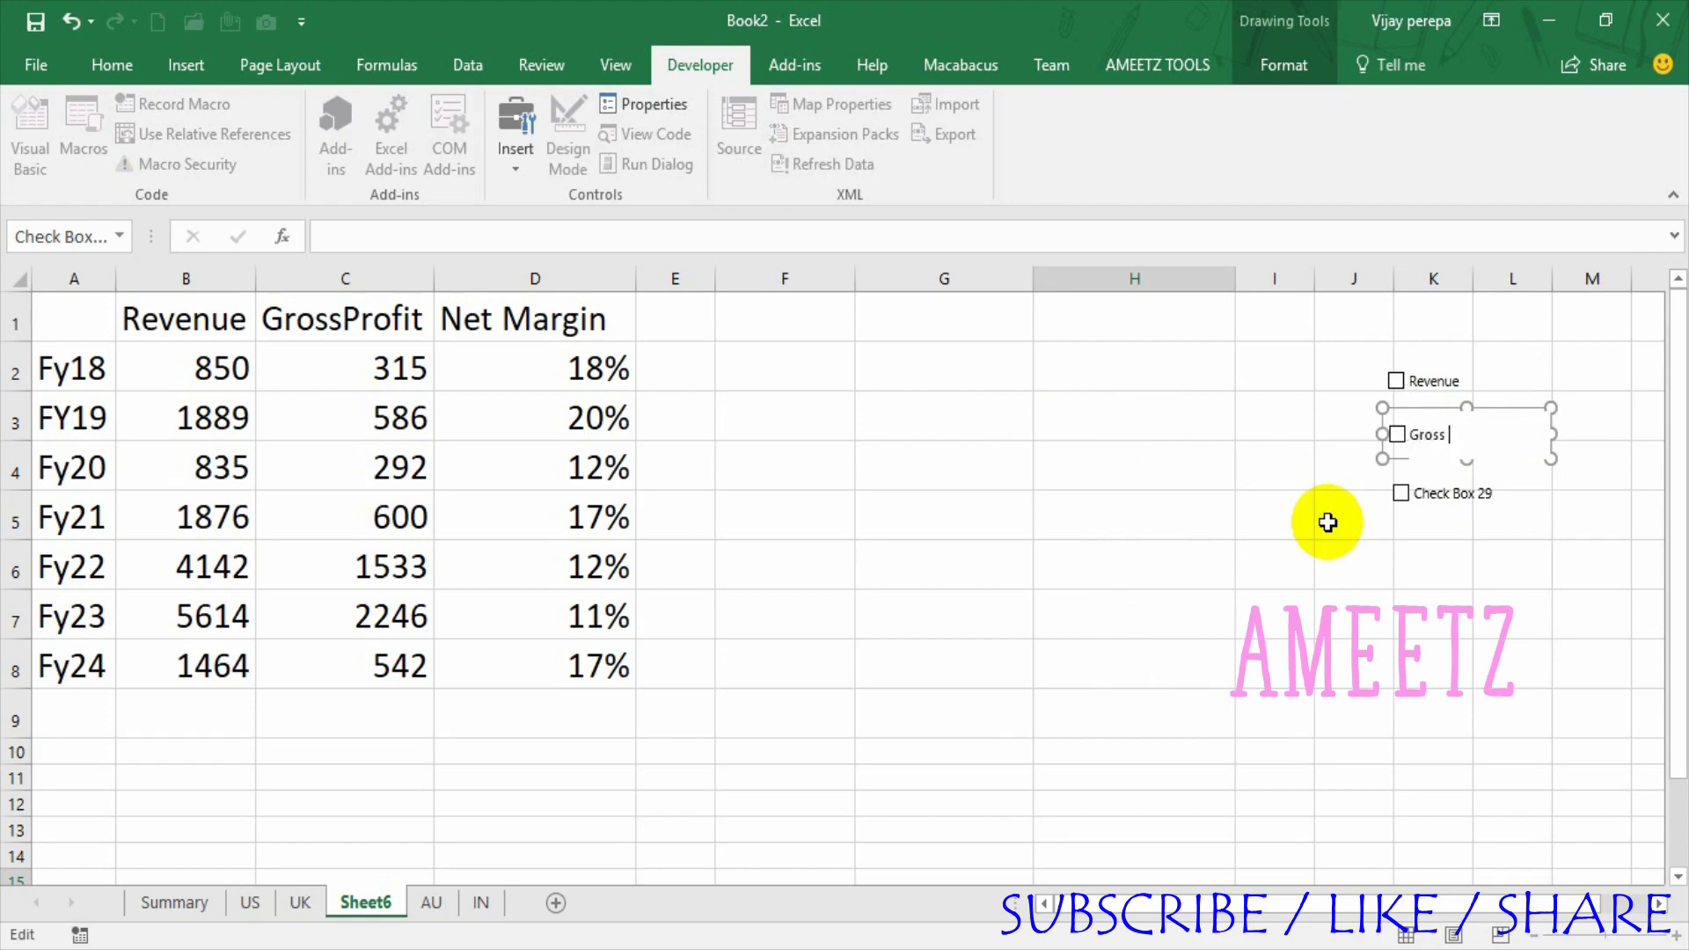
{"action": "type", "text": "Profit"}
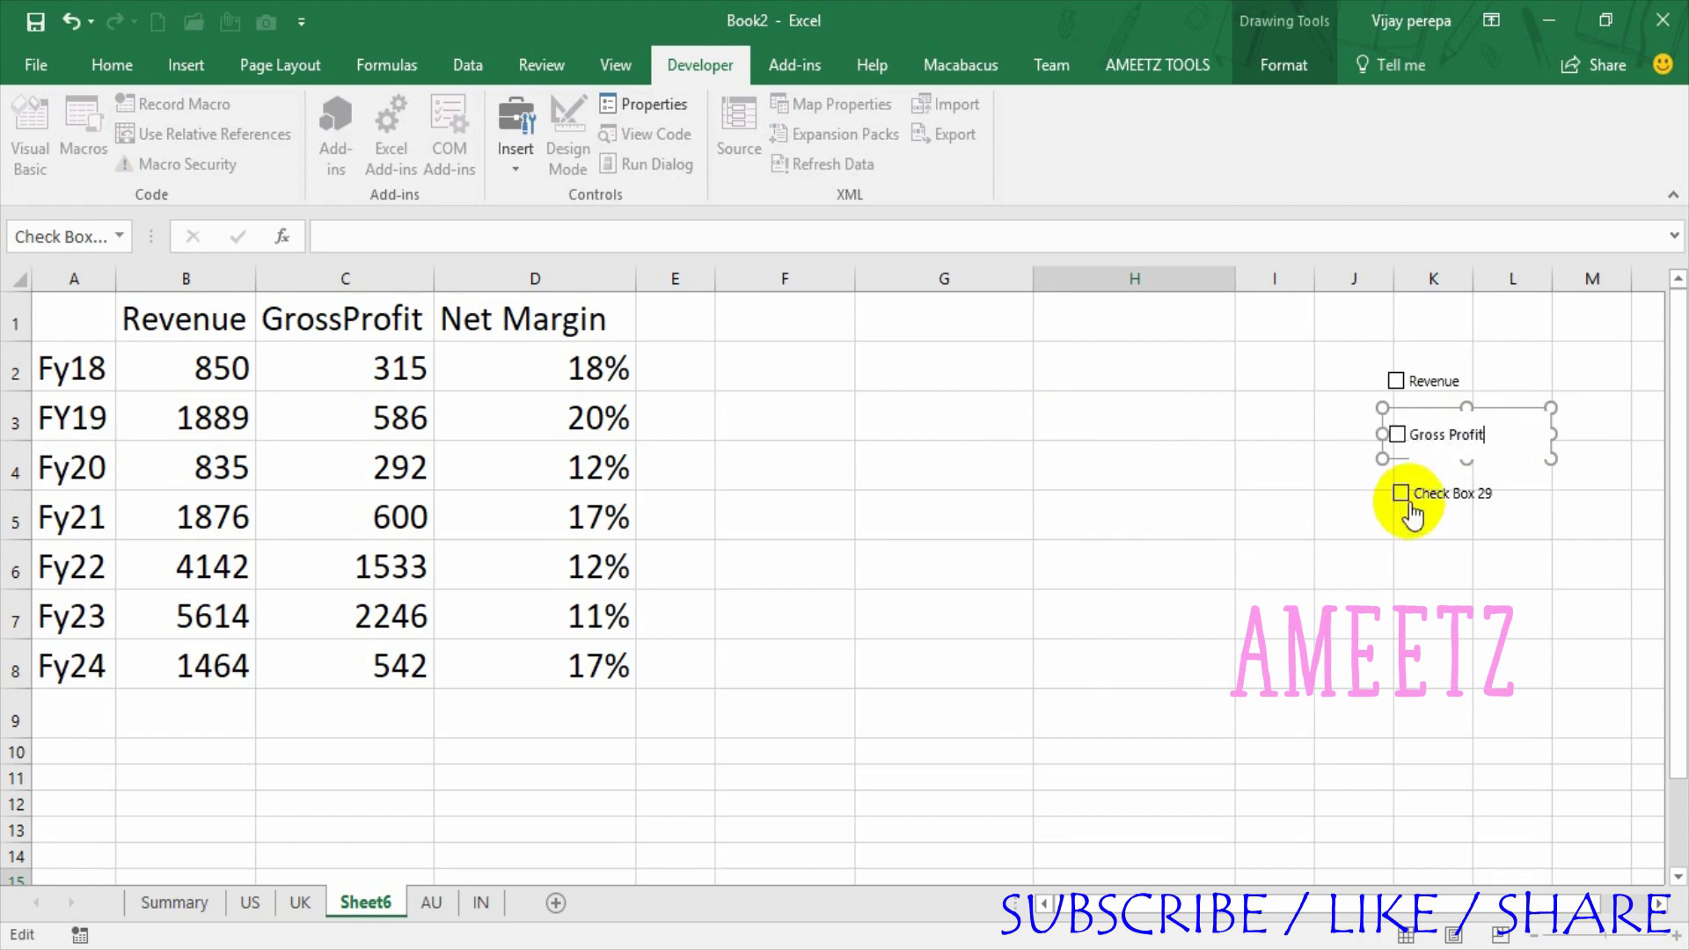
Relabel the third checkbox as NP Margin.
{"action": "right_click", "coordinate": [1413, 501]}
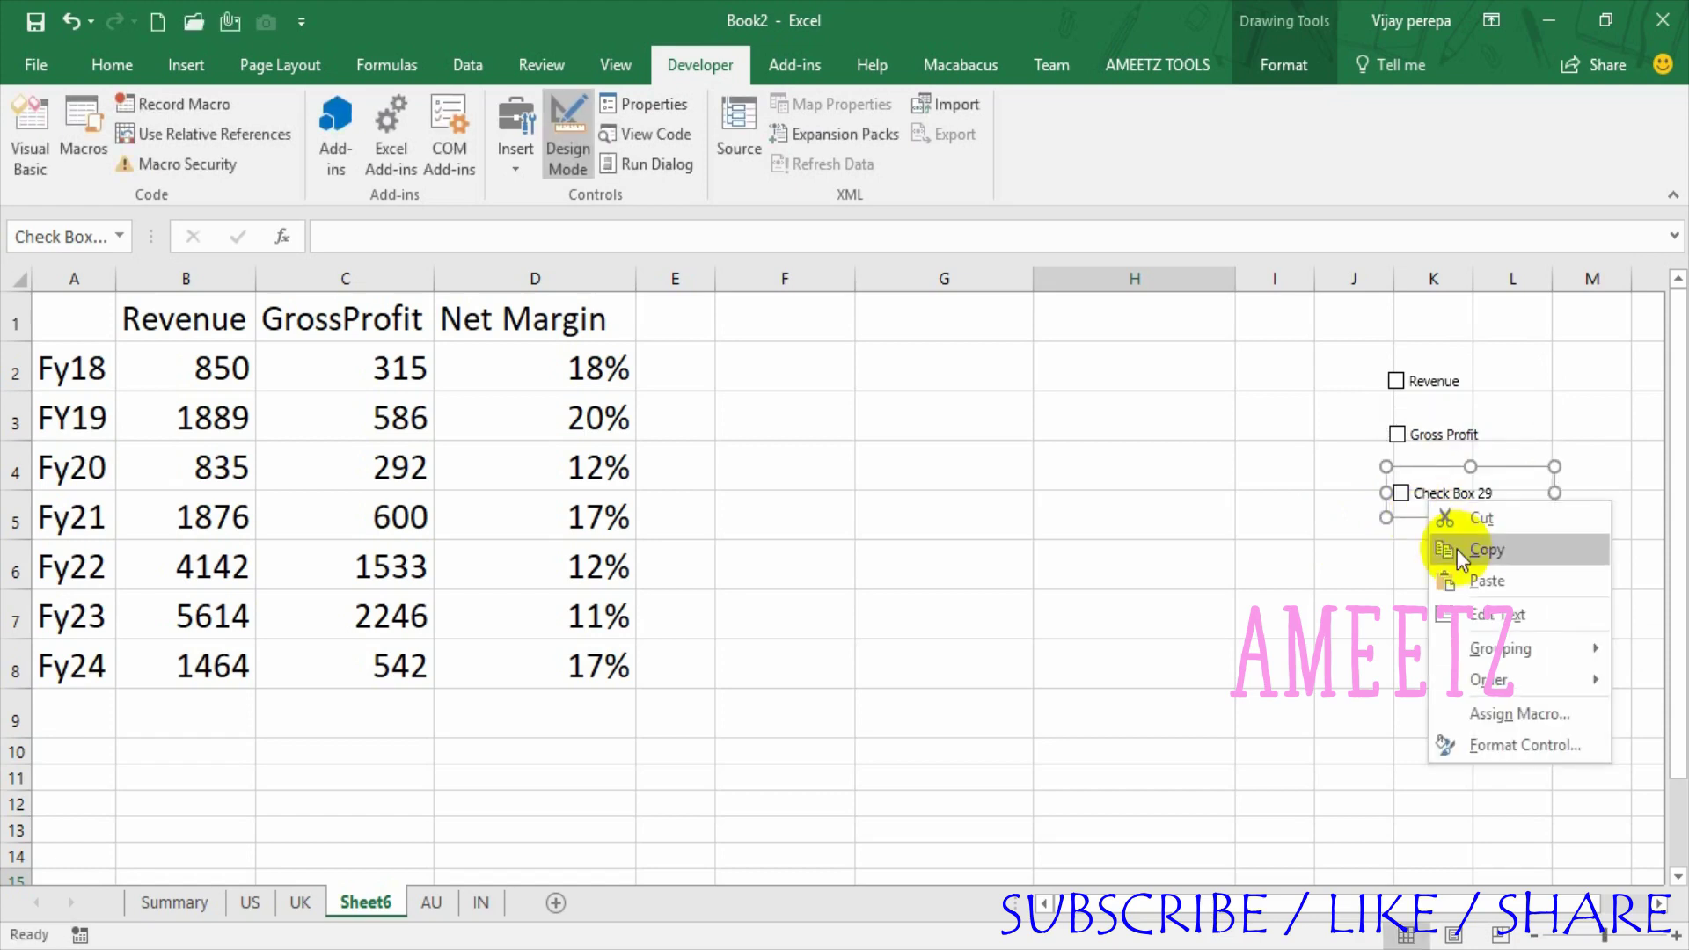
{"action": "left_click", "coordinate": [1495, 615]}
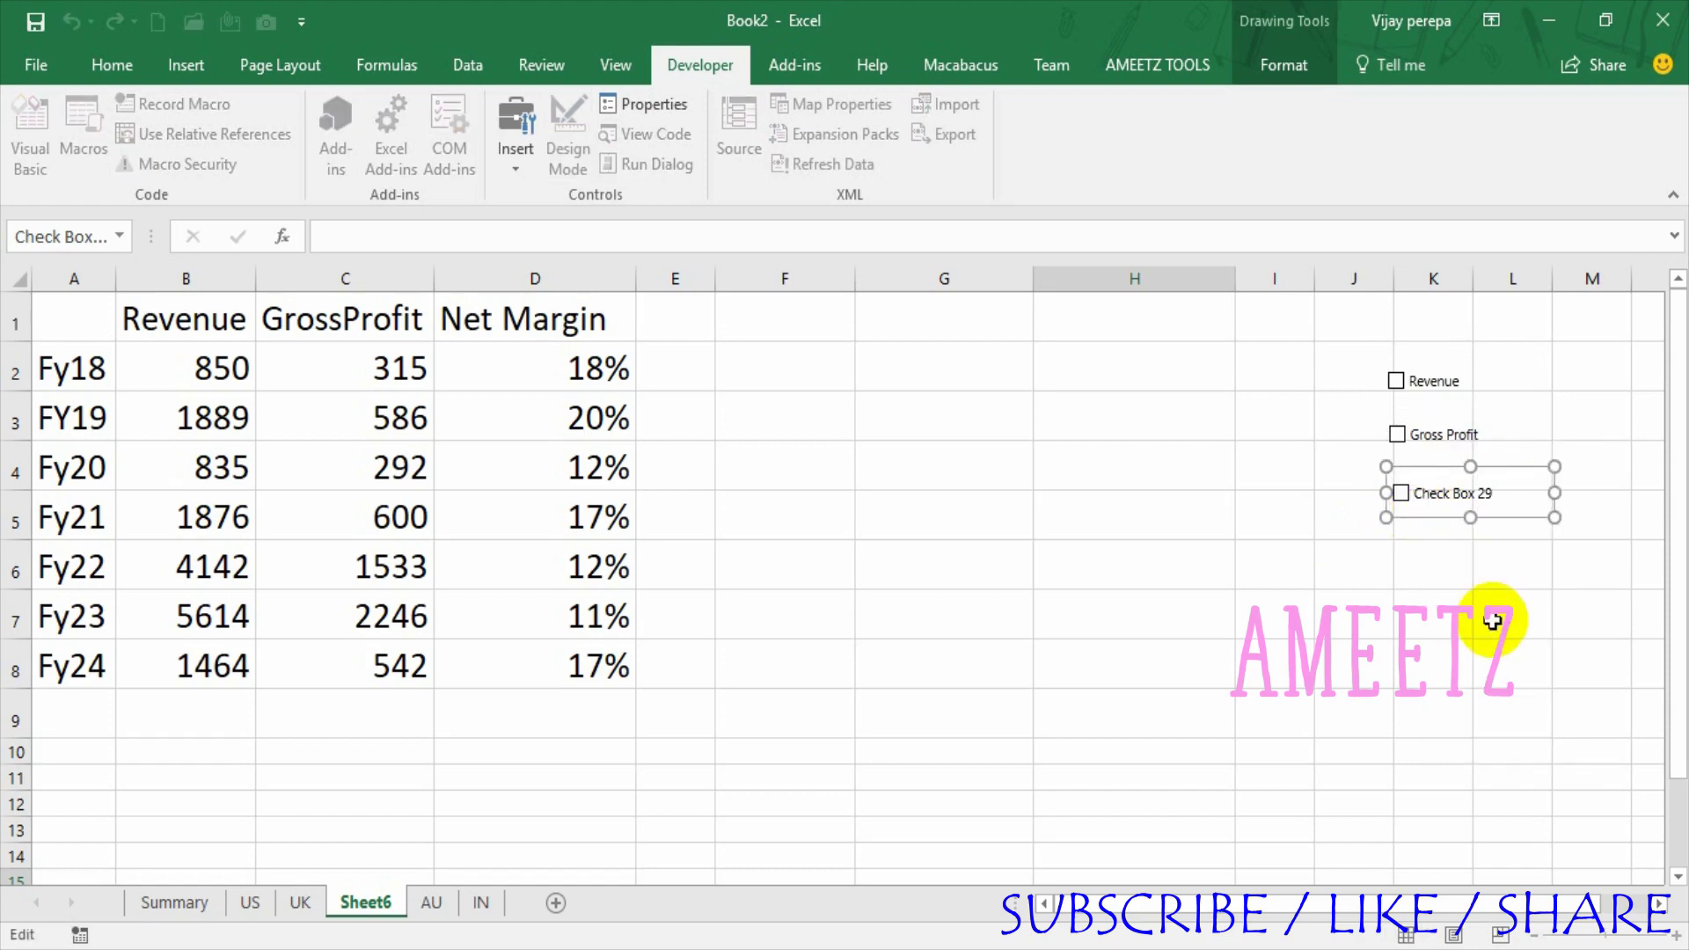
{"action": "key", "text": "BackSpace"}
{"action": "key", "text": "BackSpace"}
{"action": "key", "text": "BackSpace"}
{"action": "key", "text": "BackSpace"}
{"action": "key", "text": "BackSpace"}
{"action": "key", "text": "BackSpace"}
{"action": "key", "text": "BackSpace"}
{"action": "key", "text": "BackSpace"}
{"action": "key", "text": "BackSpace"}
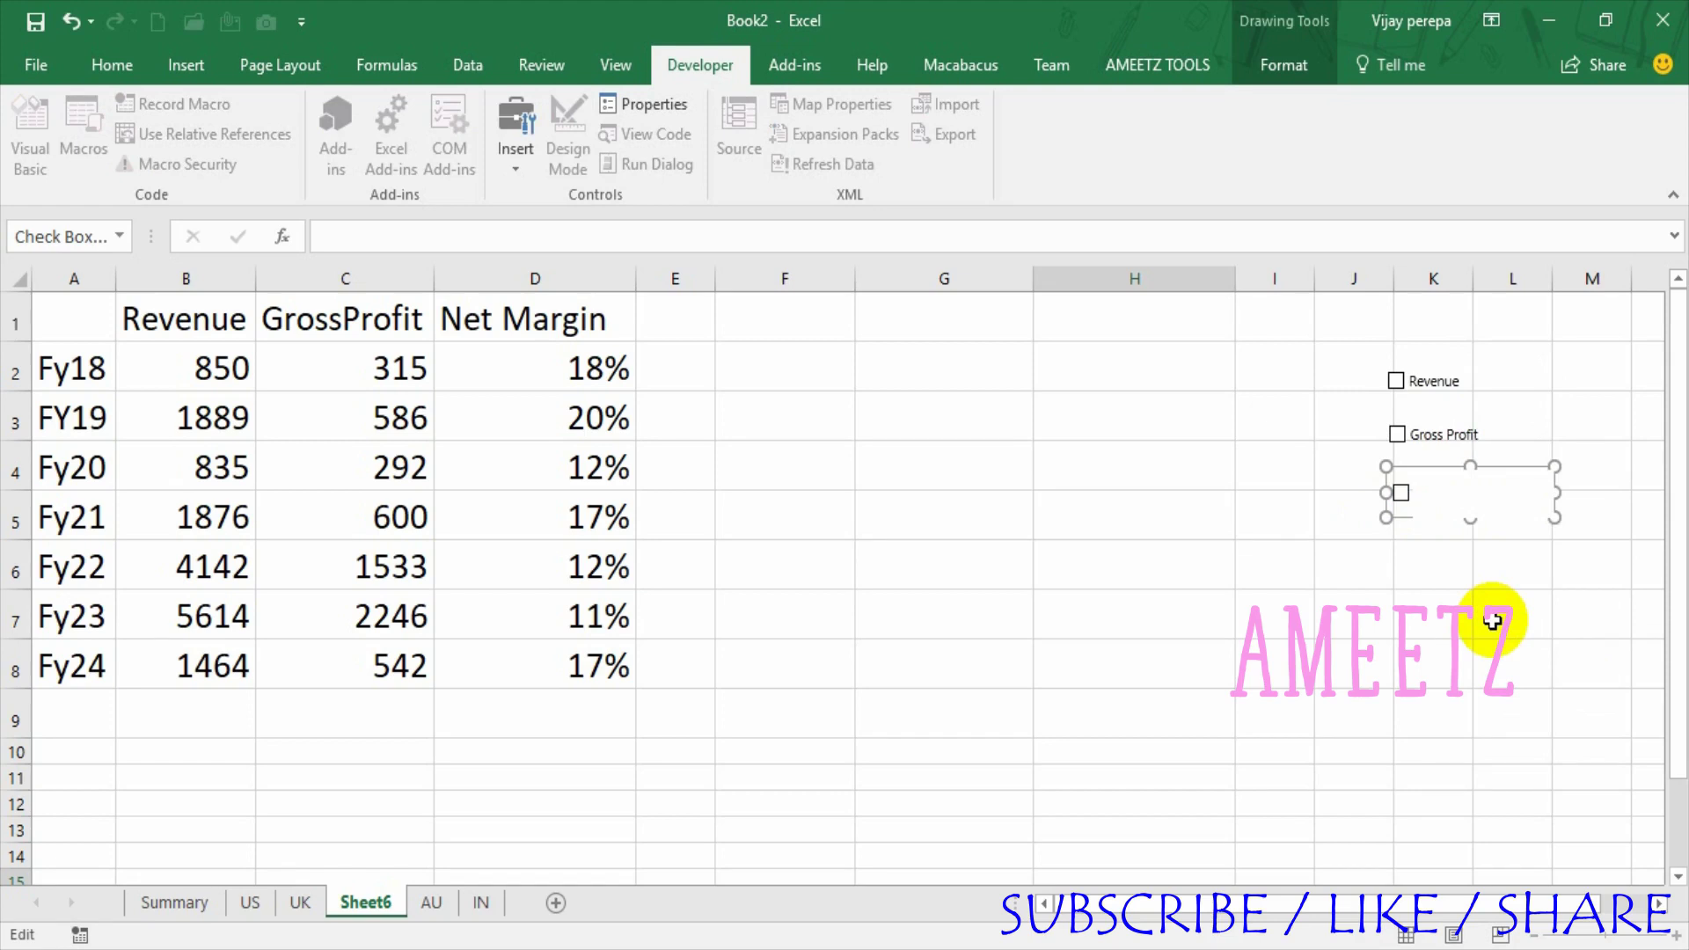
{"action": "type", "text": "NP "}
{"action": "type", "text": "Margin"}
{"action": "left_click", "coordinate": [1441, 639]}
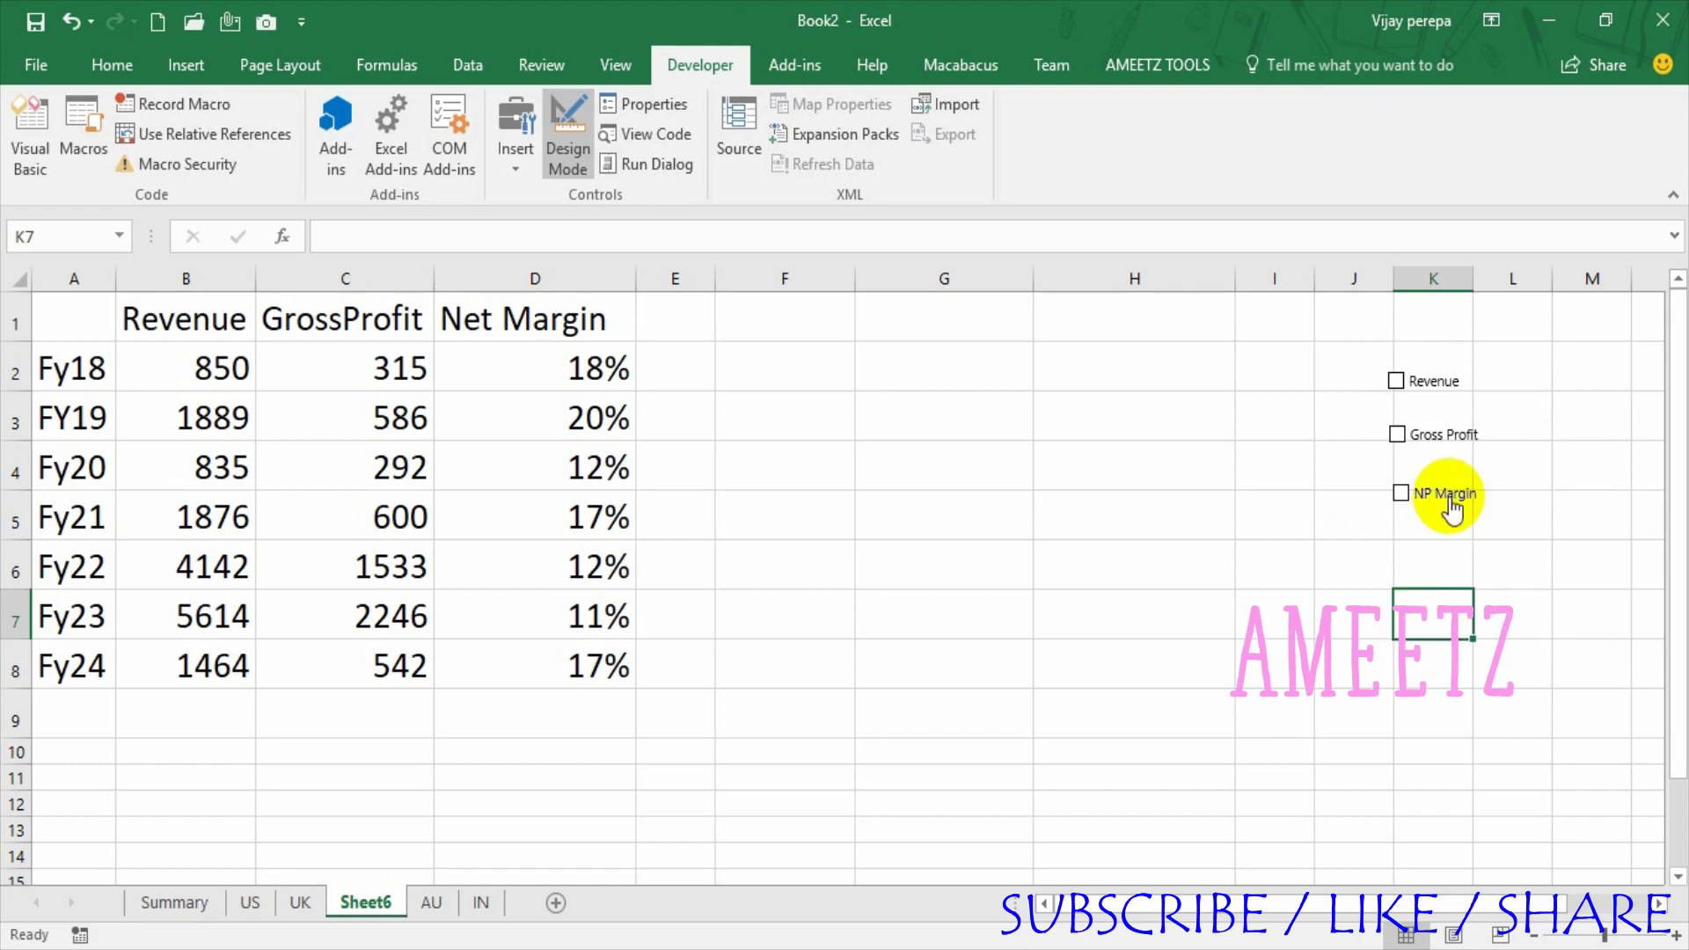
Format the Revenue checkbox with a blue fill and cell link $F$1.
{"action": "right_click", "coordinate": [1429, 381]}
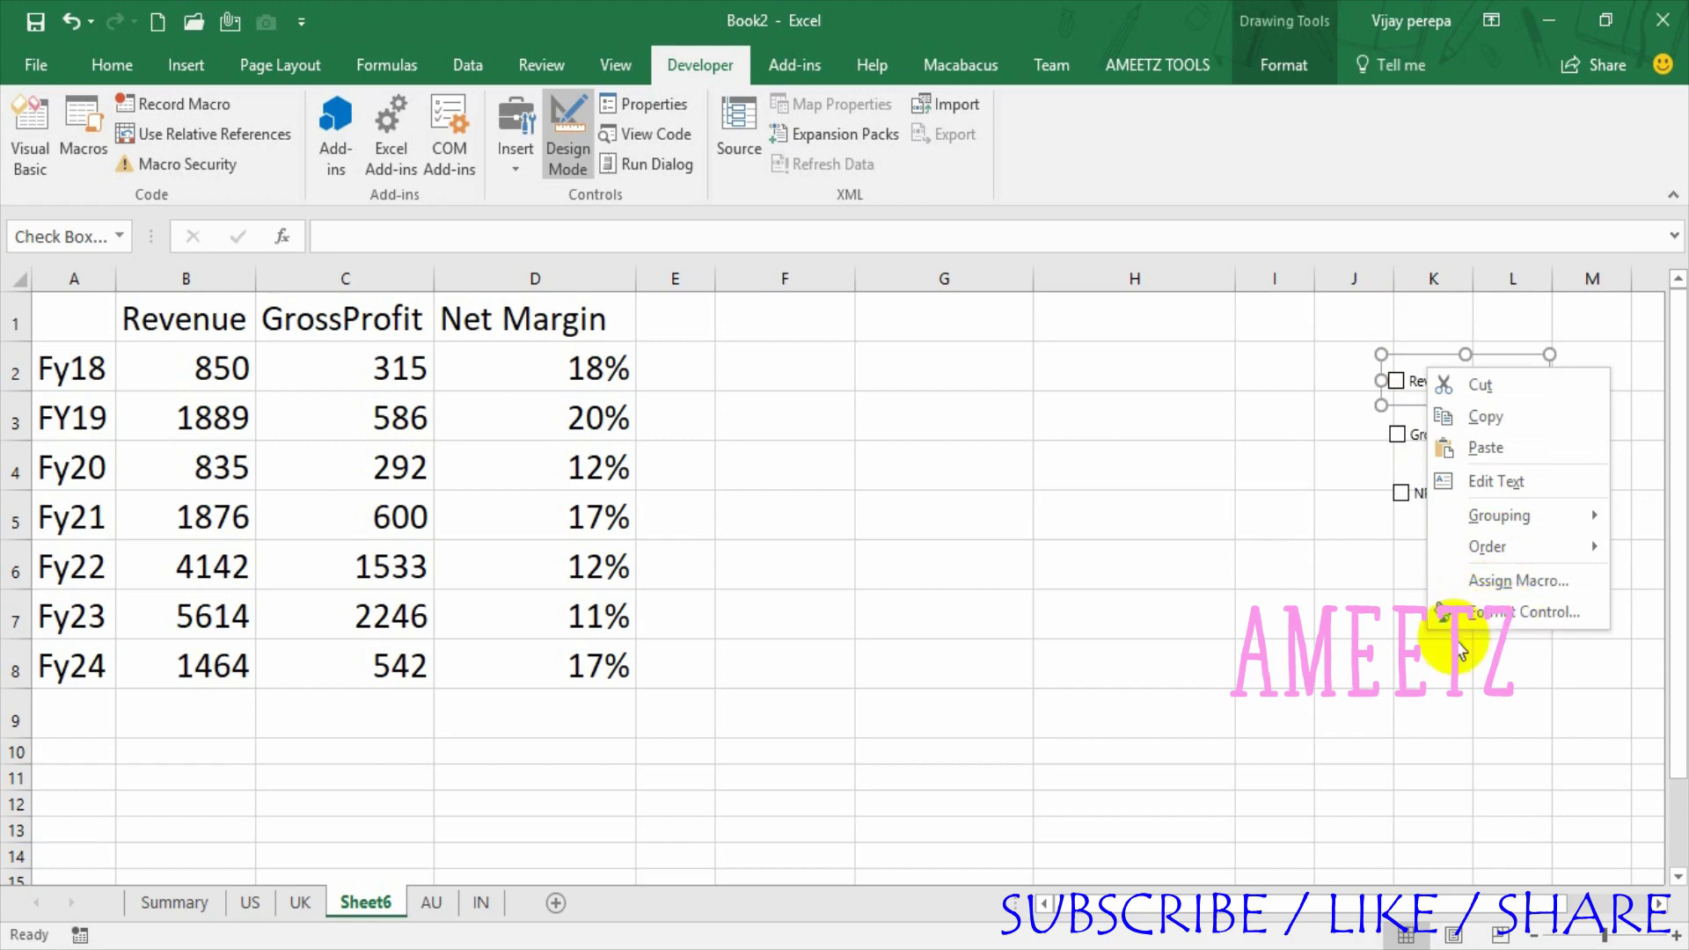
{"action": "left_click", "coordinate": [1496, 615]}
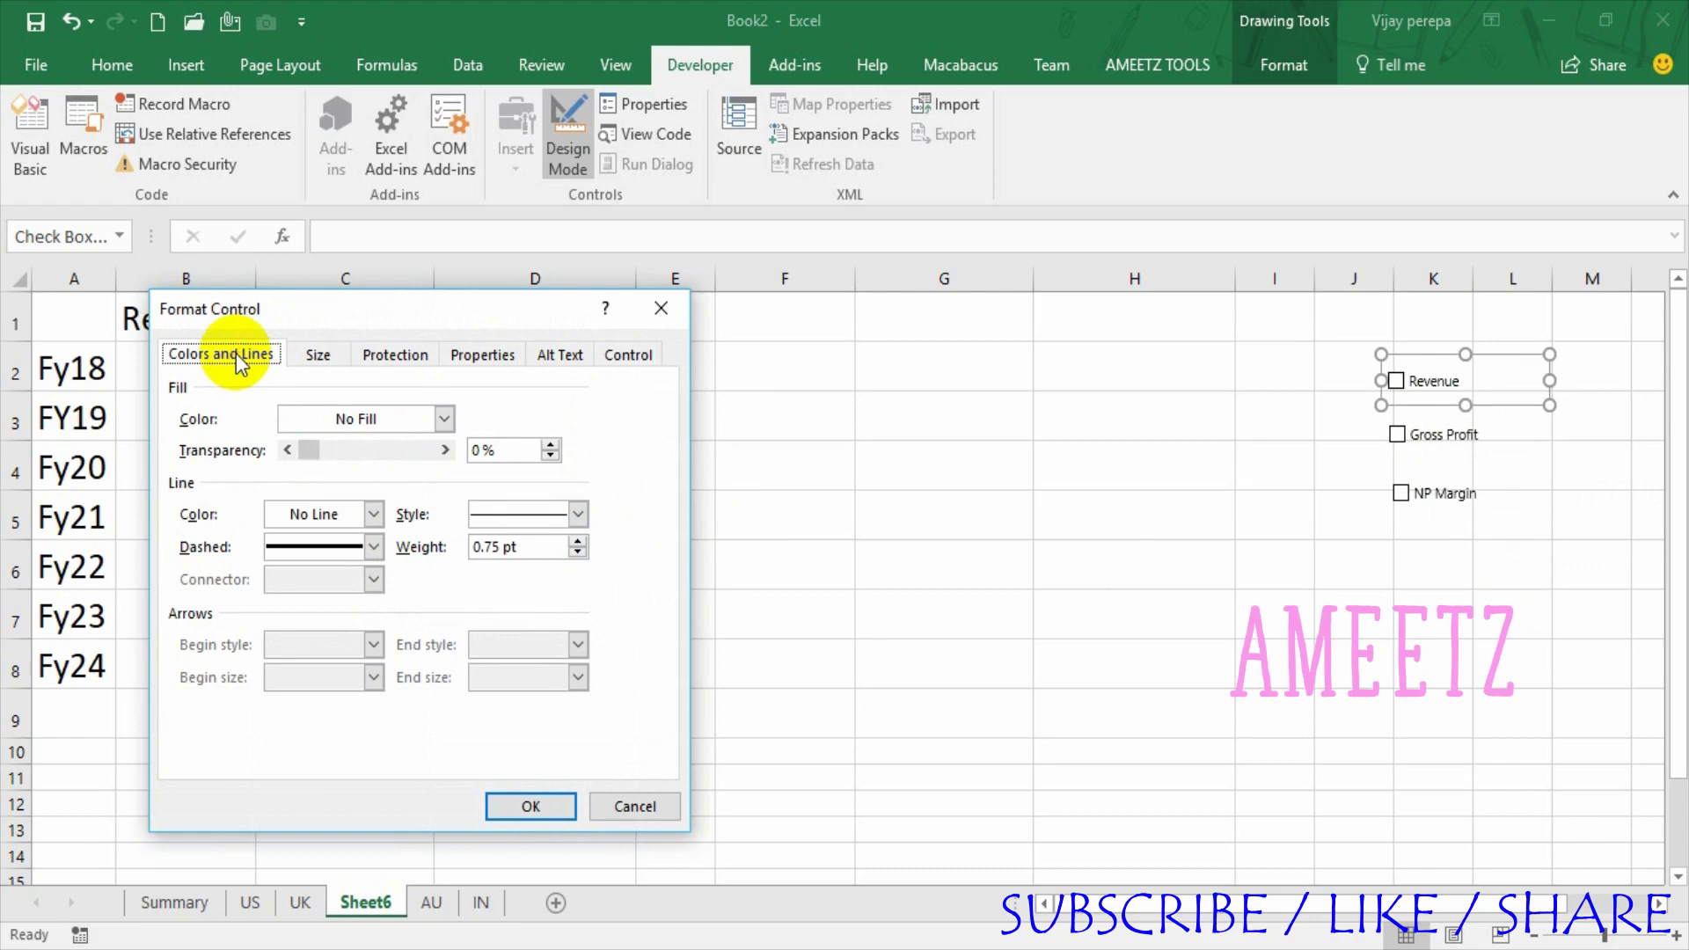
{"action": "left_click", "coordinate": [363, 418]}
{"action": "left_click", "coordinate": [381, 421]}
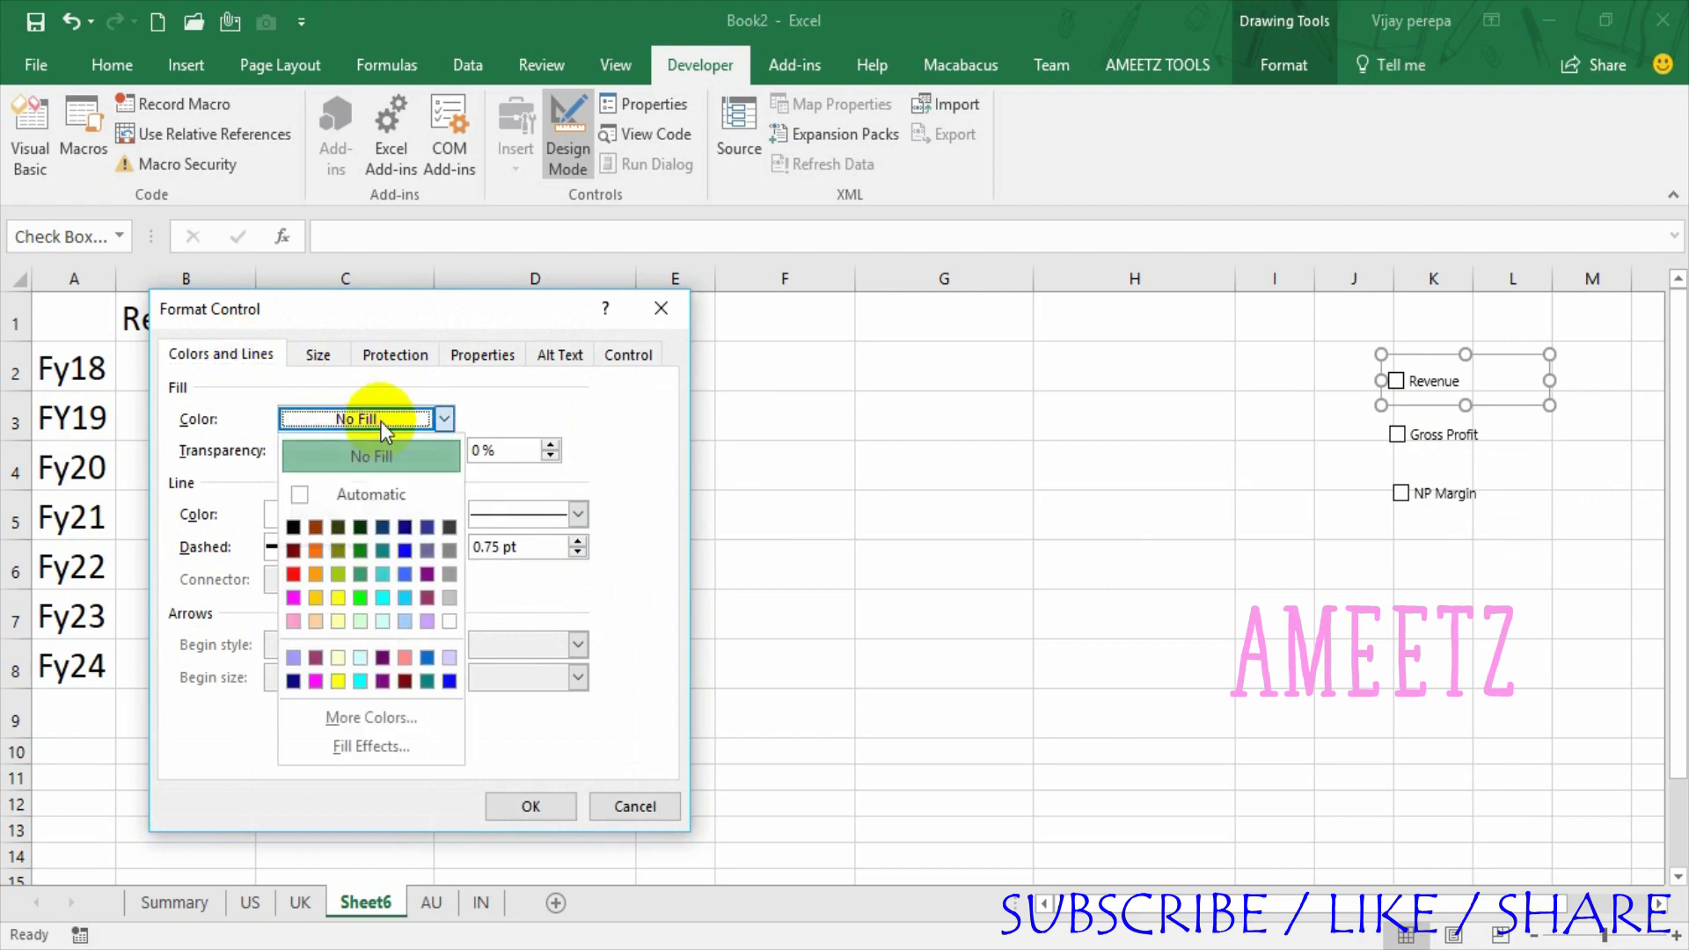
{"action": "left_click", "coordinate": [426, 679]}
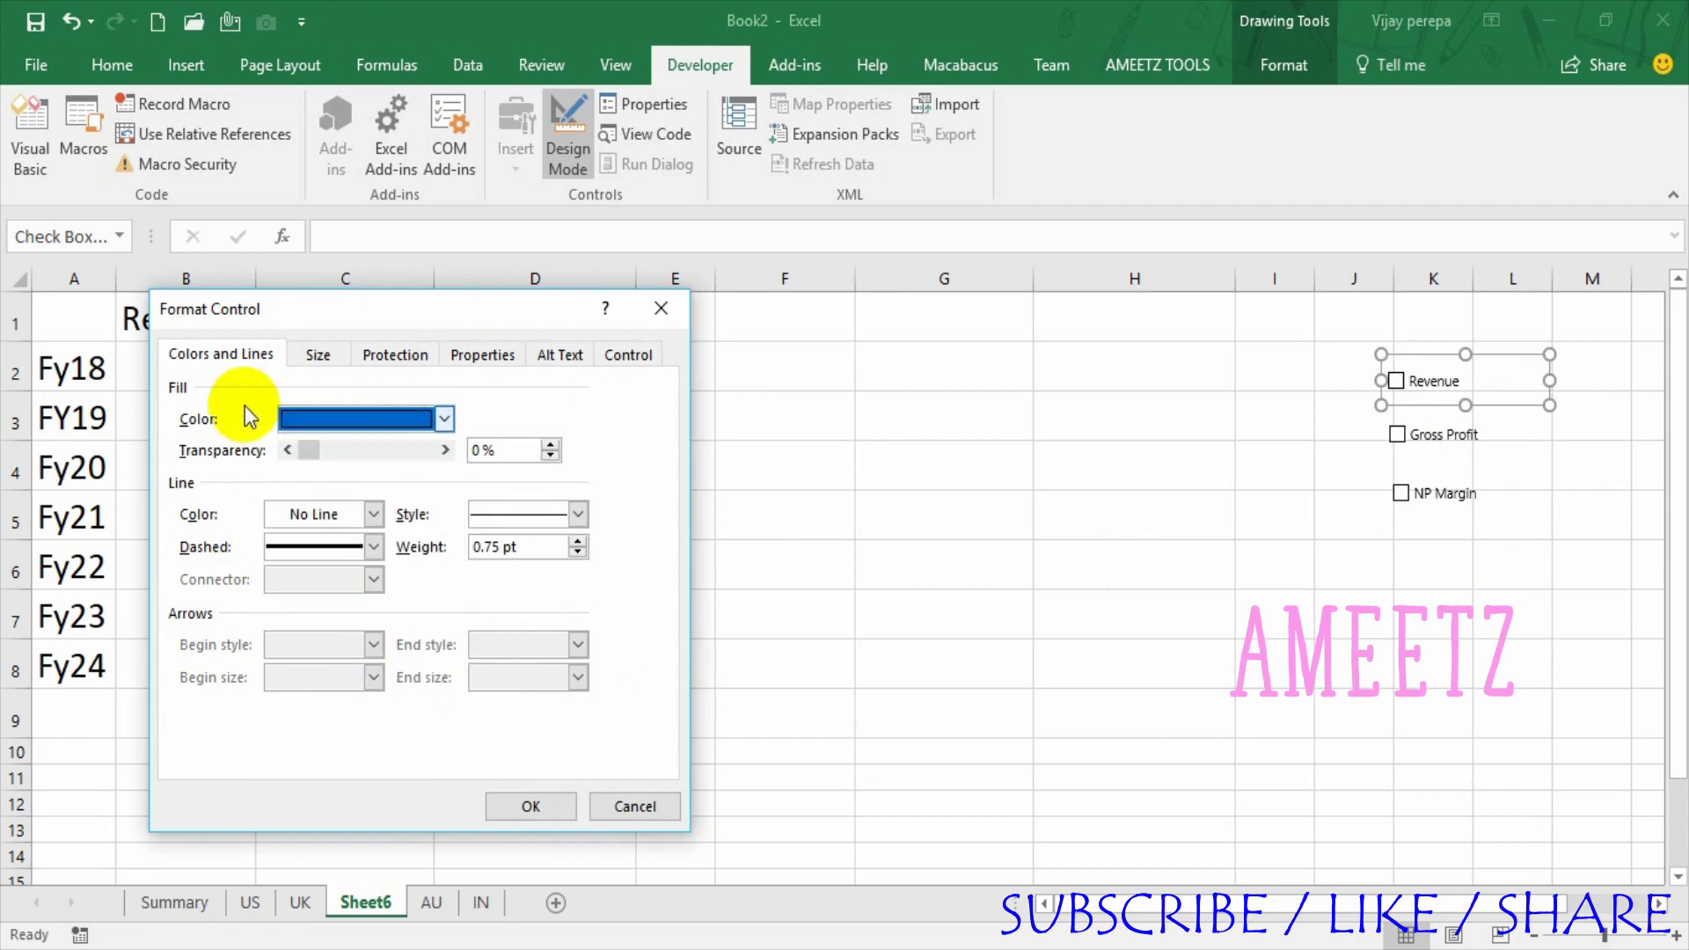
{"action": "left_click", "coordinate": [631, 355]}
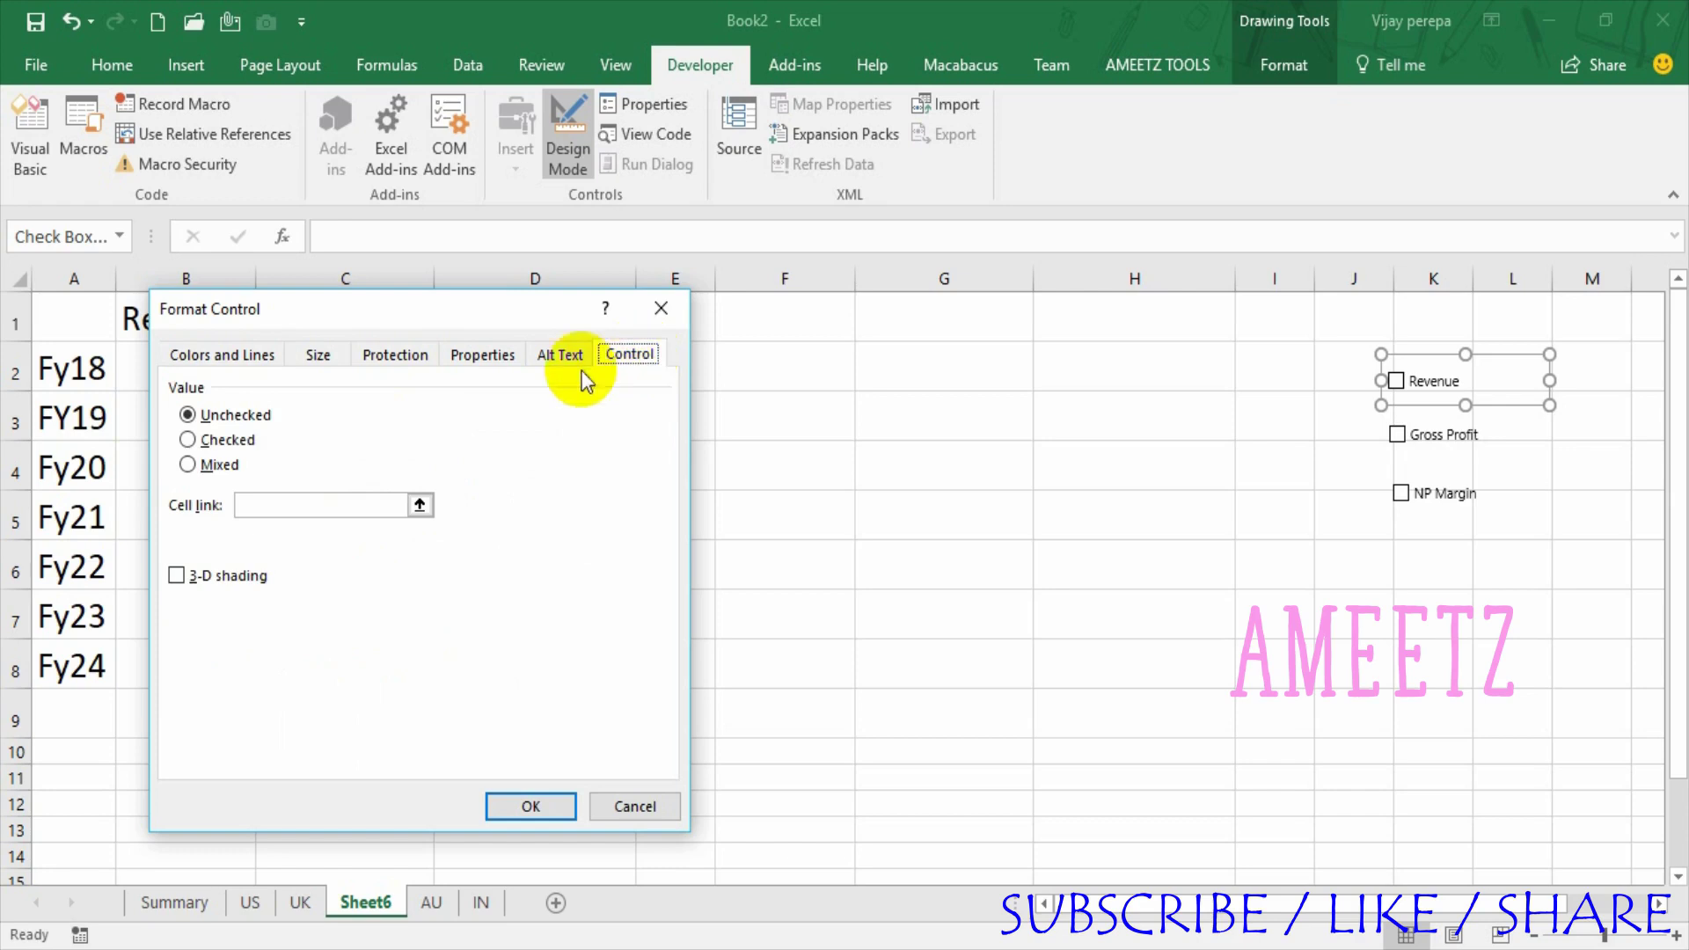
{"action": "left_click", "coordinate": [331, 503]}
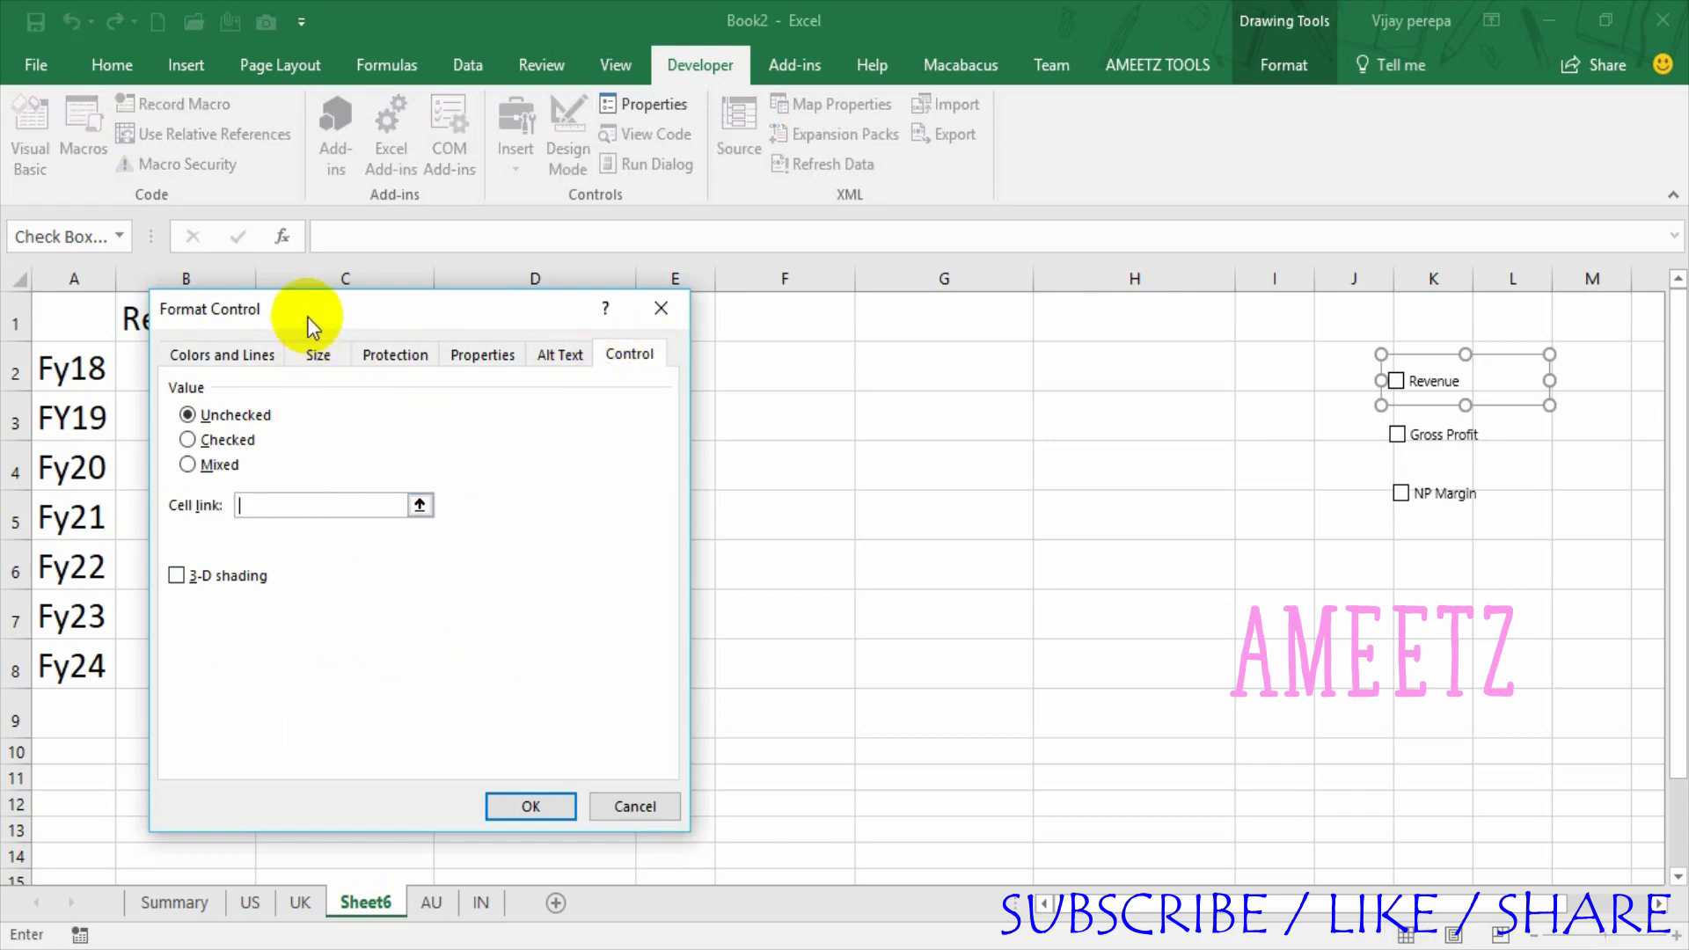
{"action": "left_click_drag", "start_coordinate": [306, 319], "coordinate": [258, 402]}
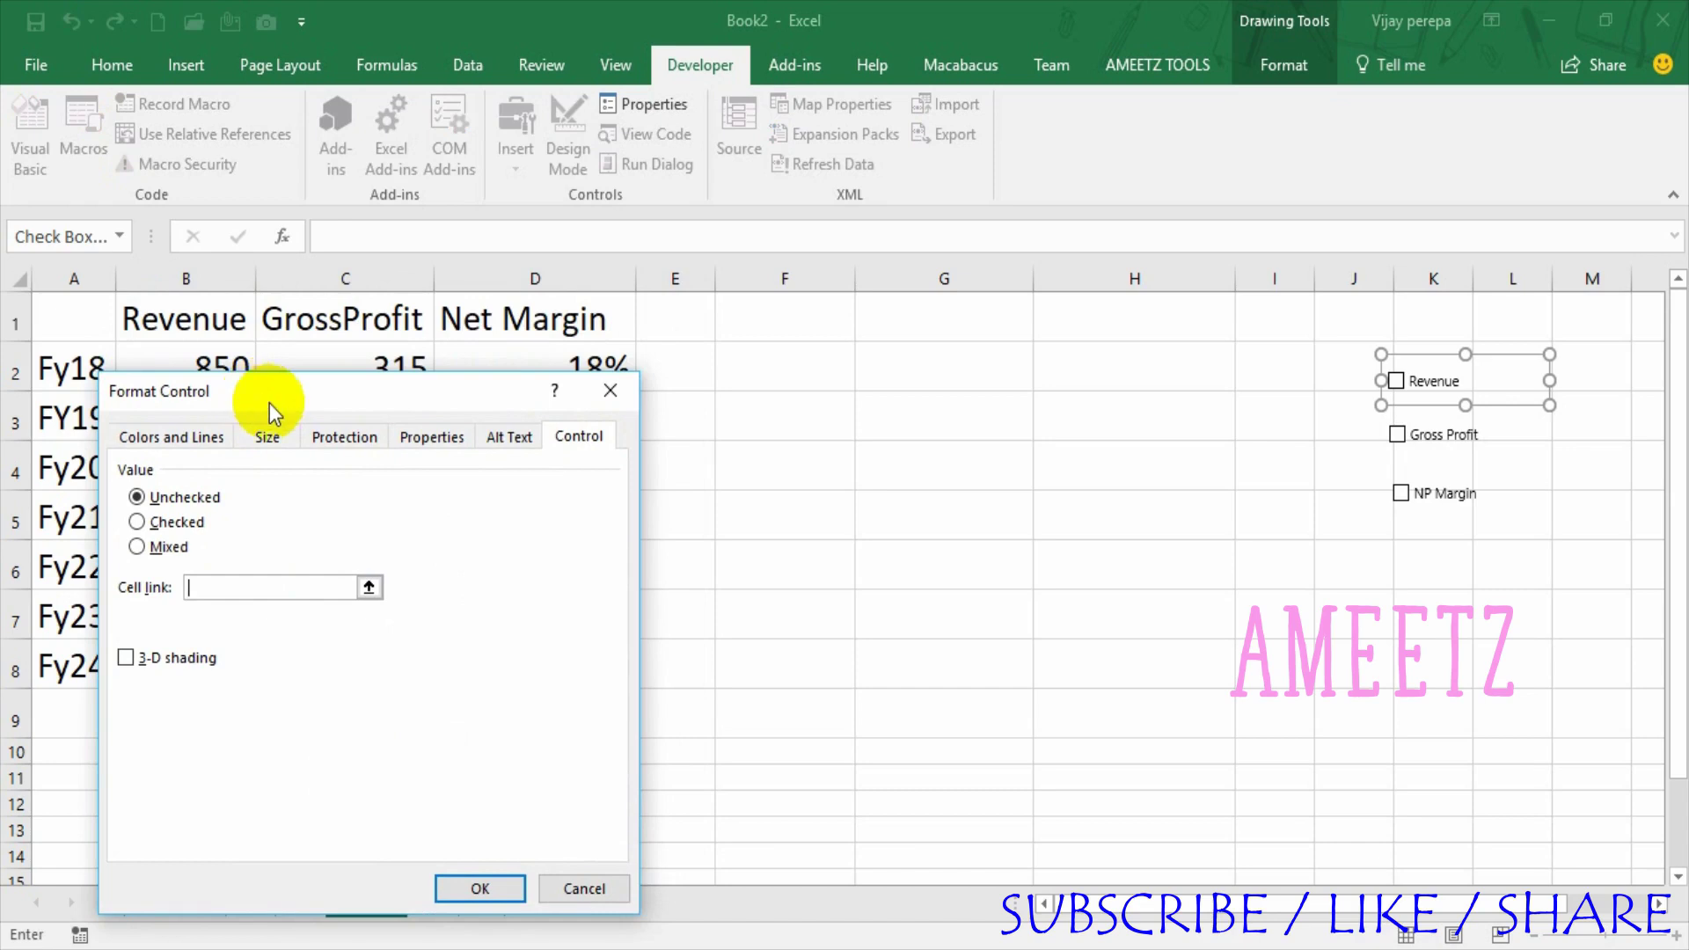
{"action": "left_click", "coordinate": [784, 317]}
{"action": "left_click", "coordinate": [480, 887]}
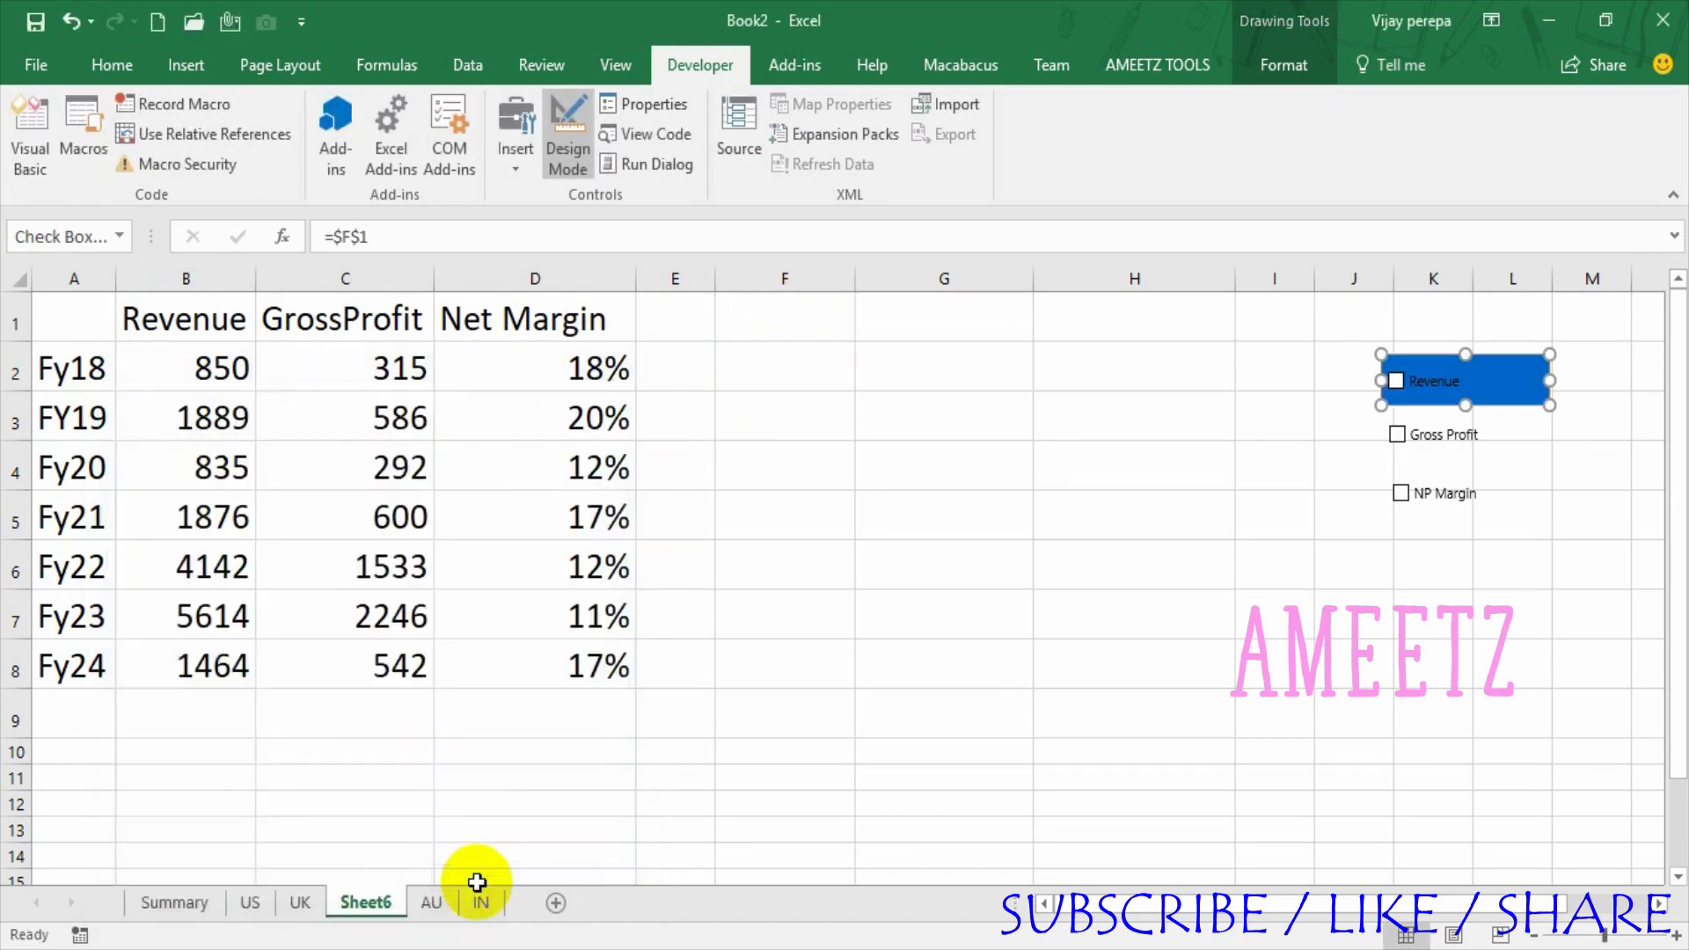
Toggle the Revenue checkbox repeatedly, confirming F1 switches between TRUE and FALSE.
{"action": "left_click", "coordinate": [1142, 656]}
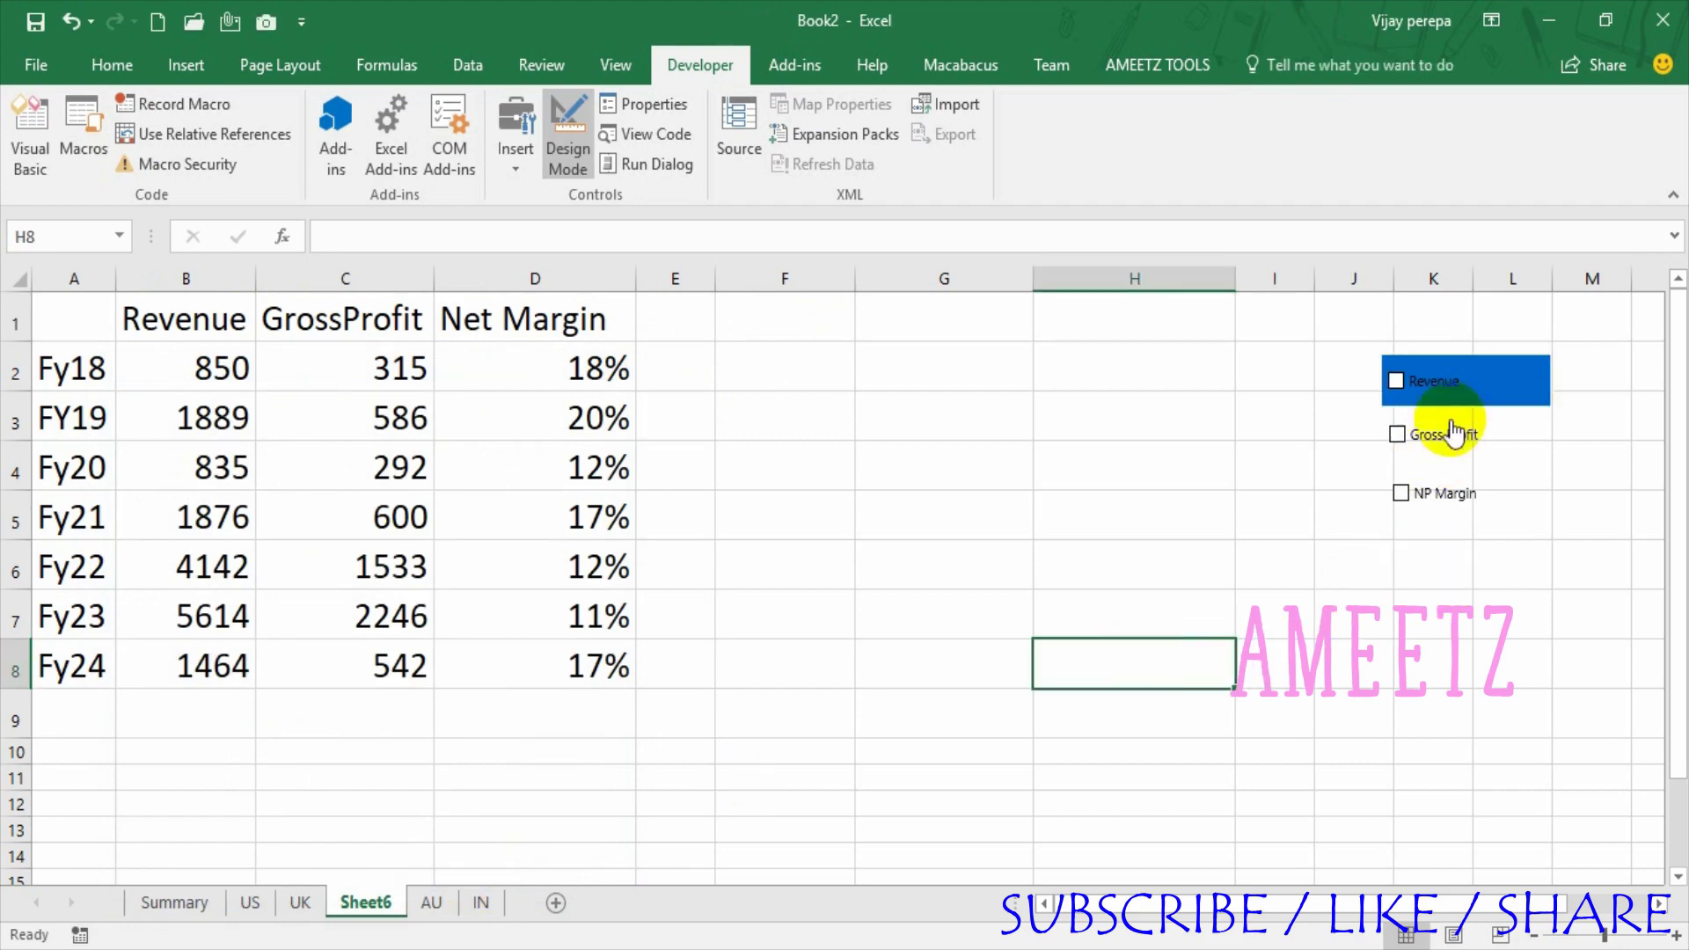
{"action": "left_click", "coordinate": [1425, 385]}
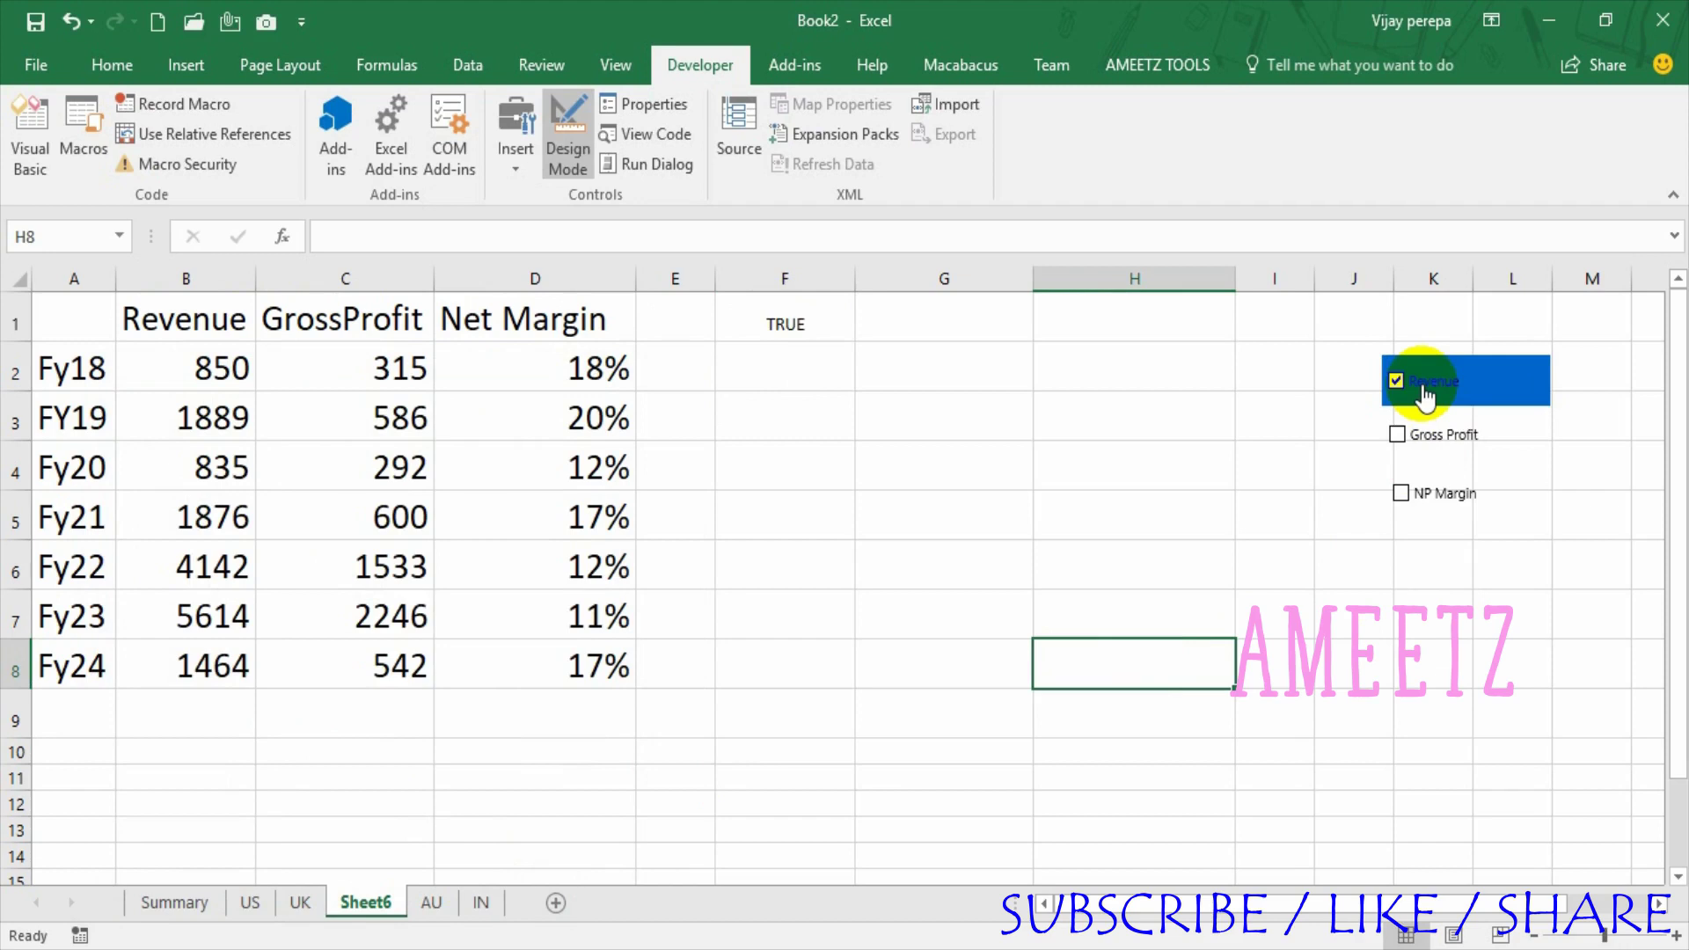
{"action": "left_click", "coordinate": [1425, 386]}
{"action": "left_click", "coordinate": [1426, 391]}
{"action": "left_click", "coordinate": [1425, 391]}
Link the Gross Profit checkbox to $G$1 and give it a bright green fill.
{"action": "right_click", "coordinate": [1438, 434]}
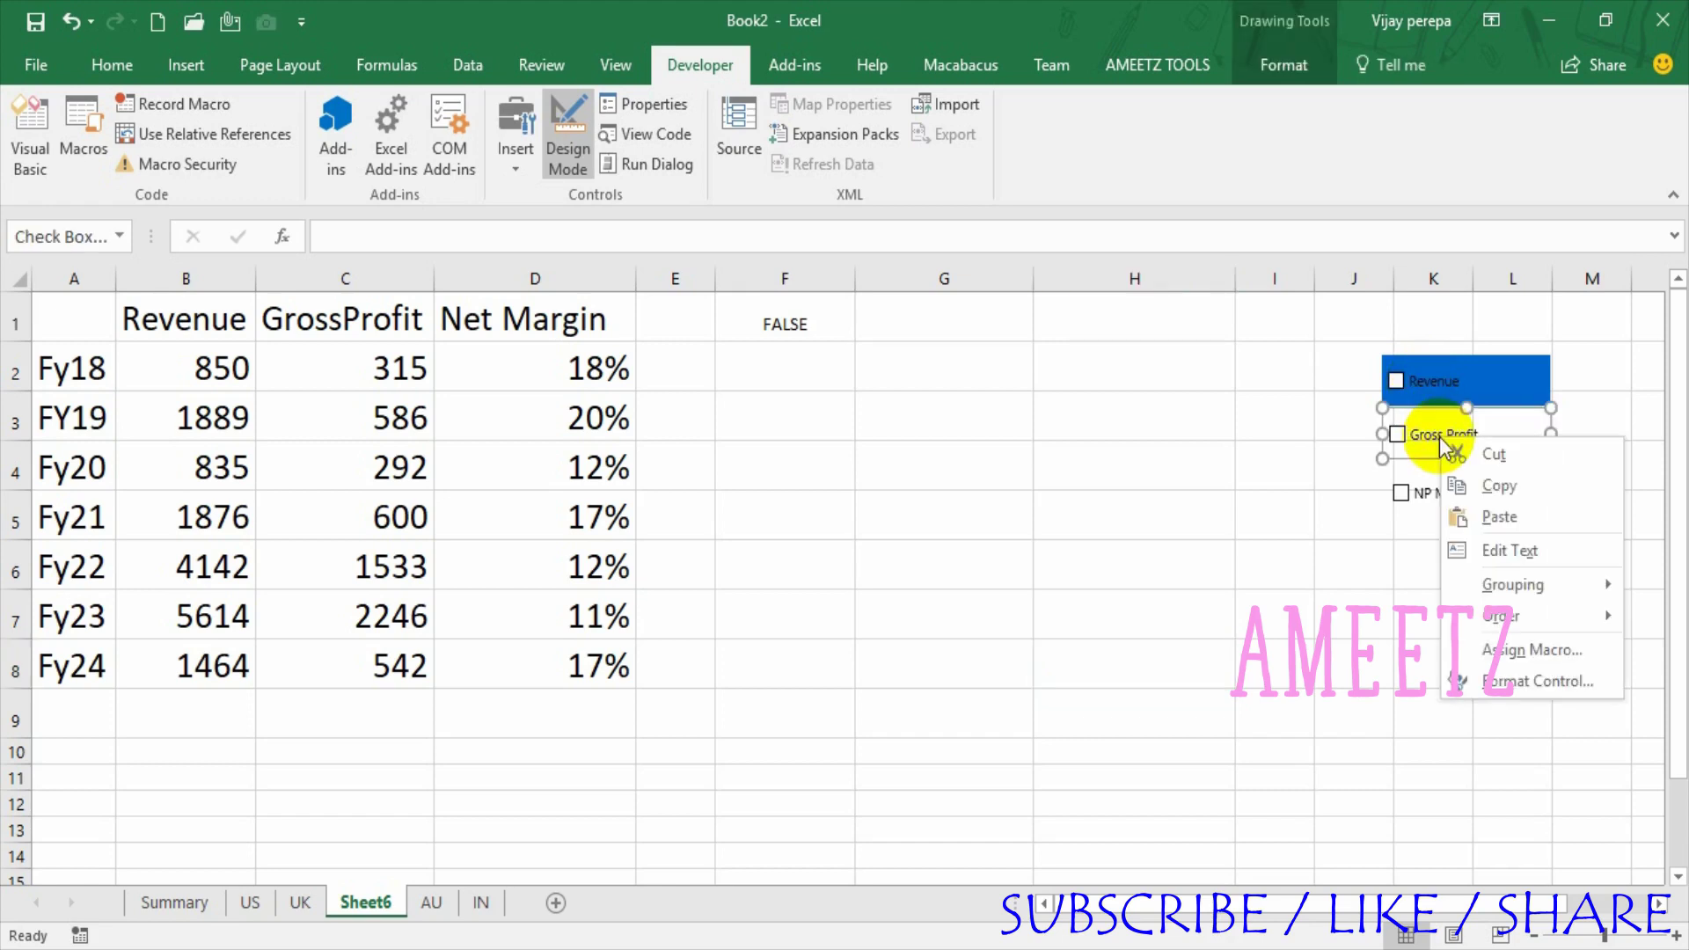
{"action": "left_click", "coordinate": [1535, 682]}
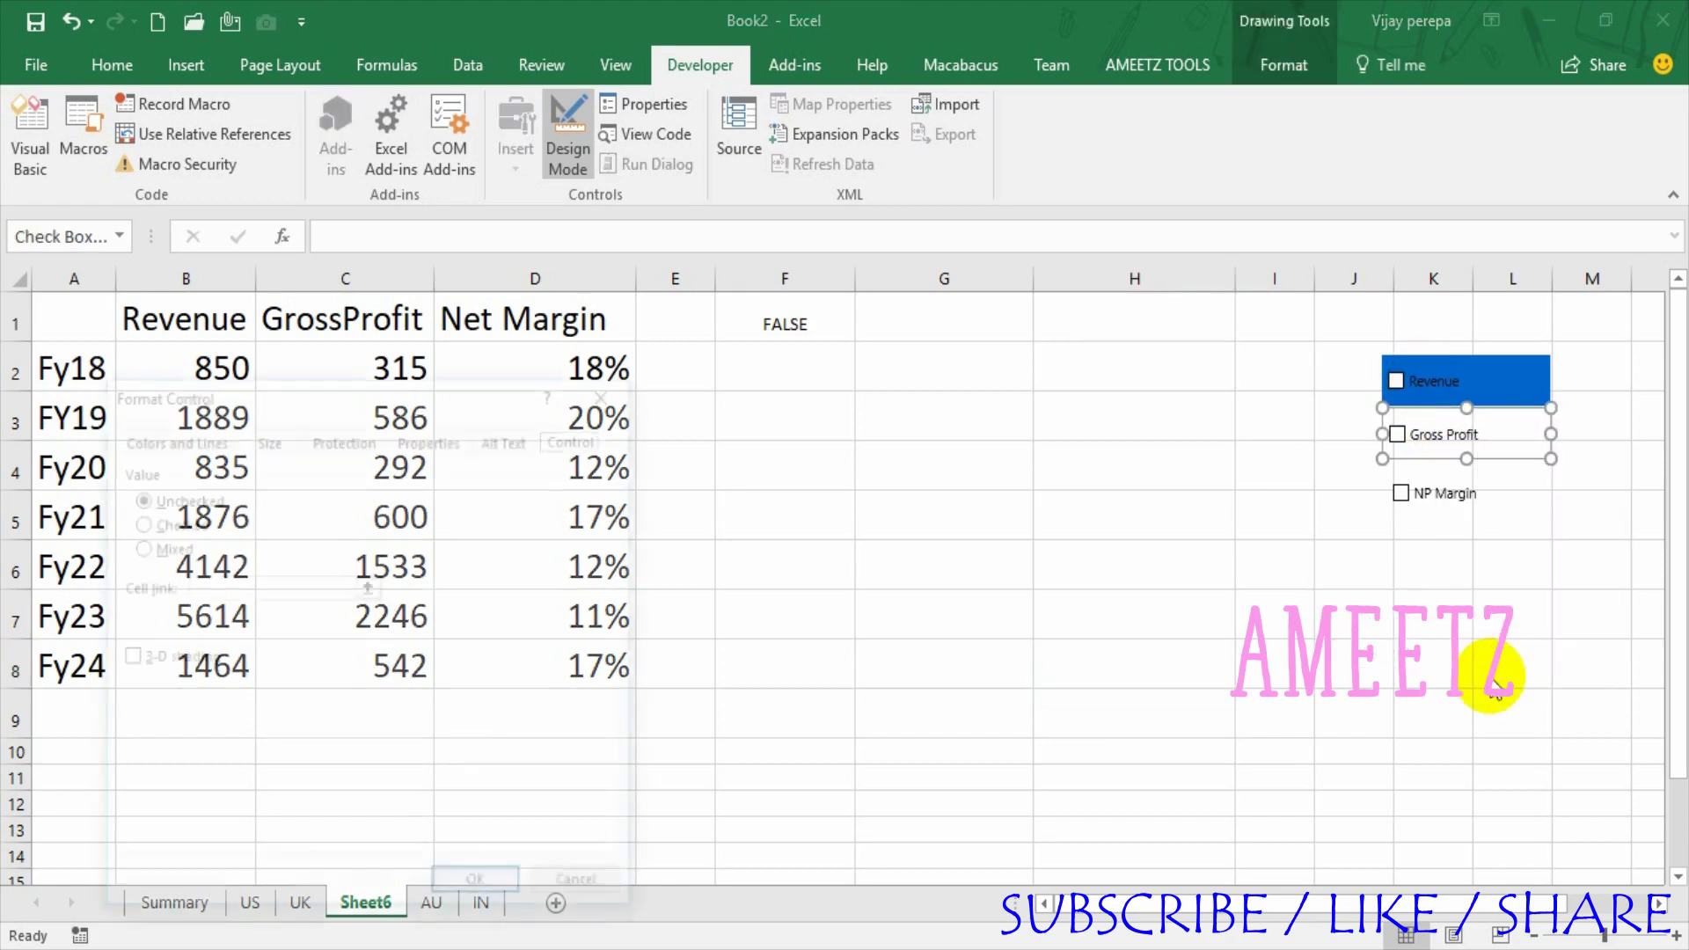
{"action": "left_click", "coordinate": [231, 587]}
{"action": "left_click", "coordinate": [931, 331]}
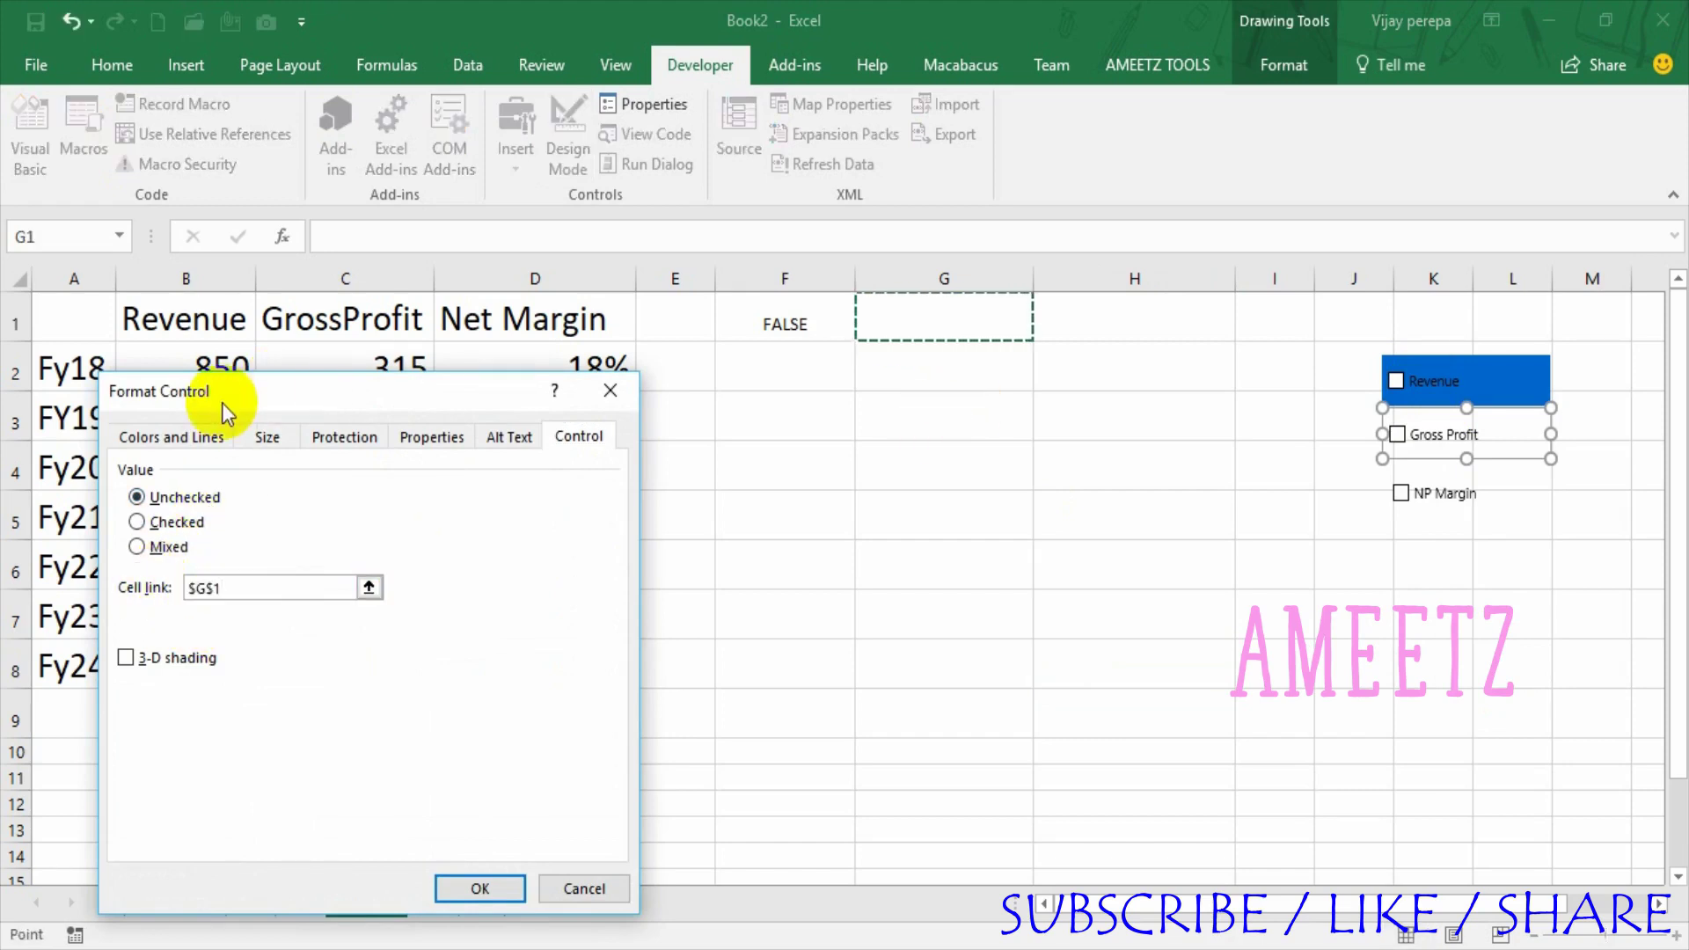
{"action": "left_click", "coordinate": [191, 436]}
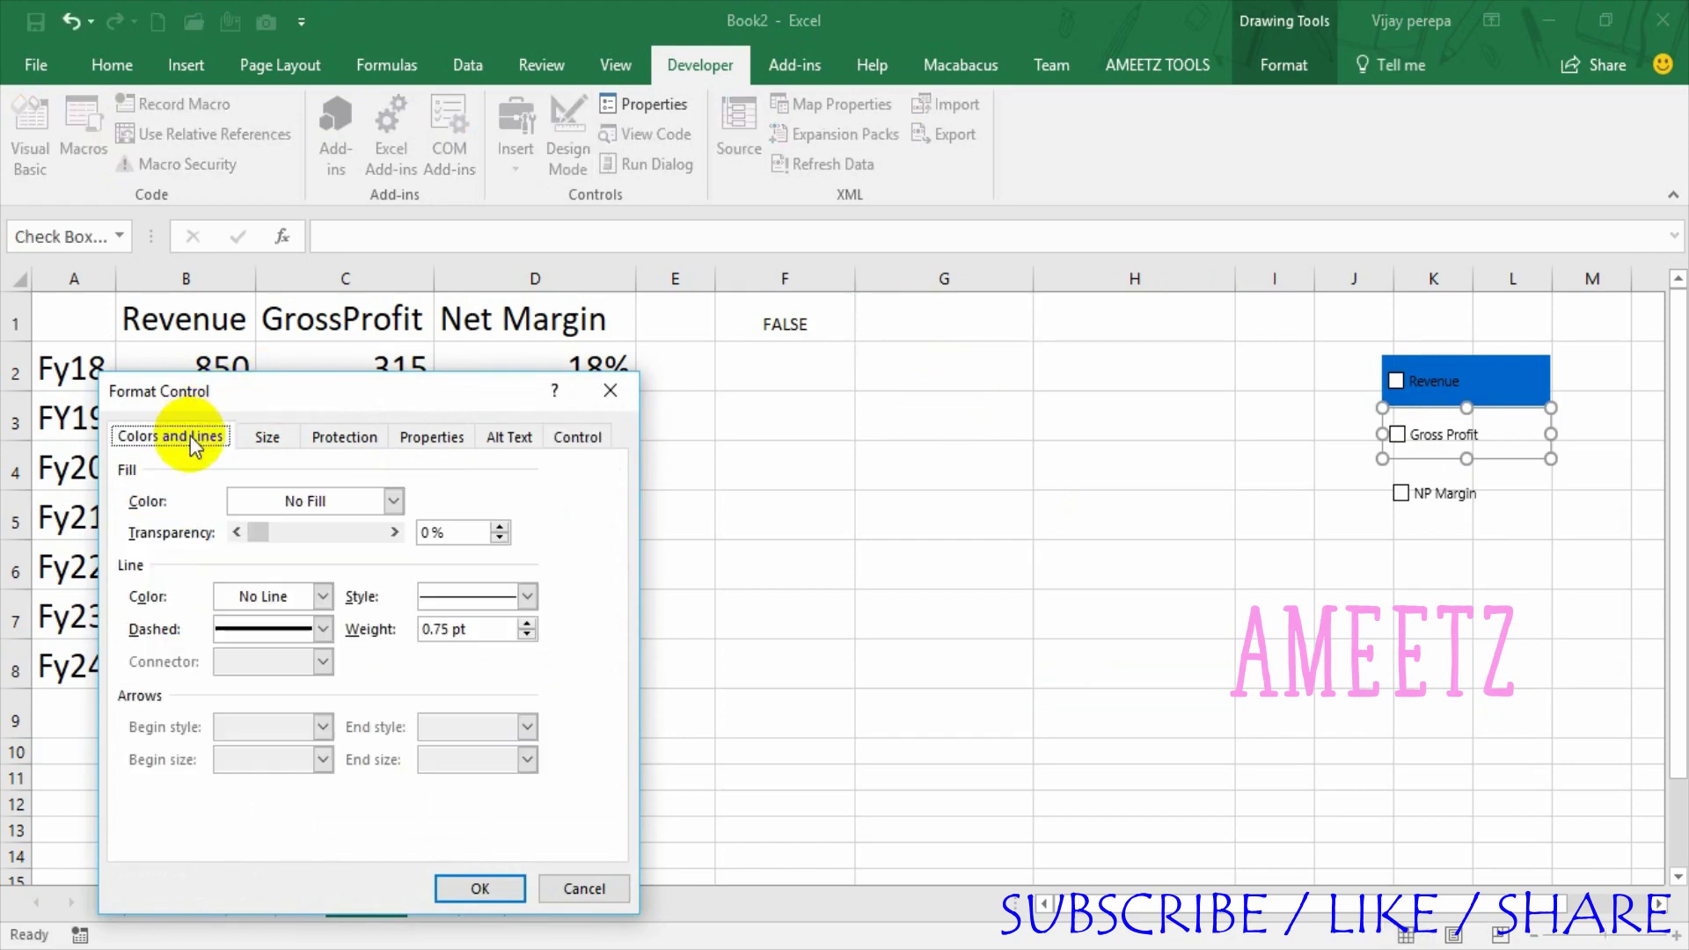
{"action": "left_click", "coordinate": [316, 503]}
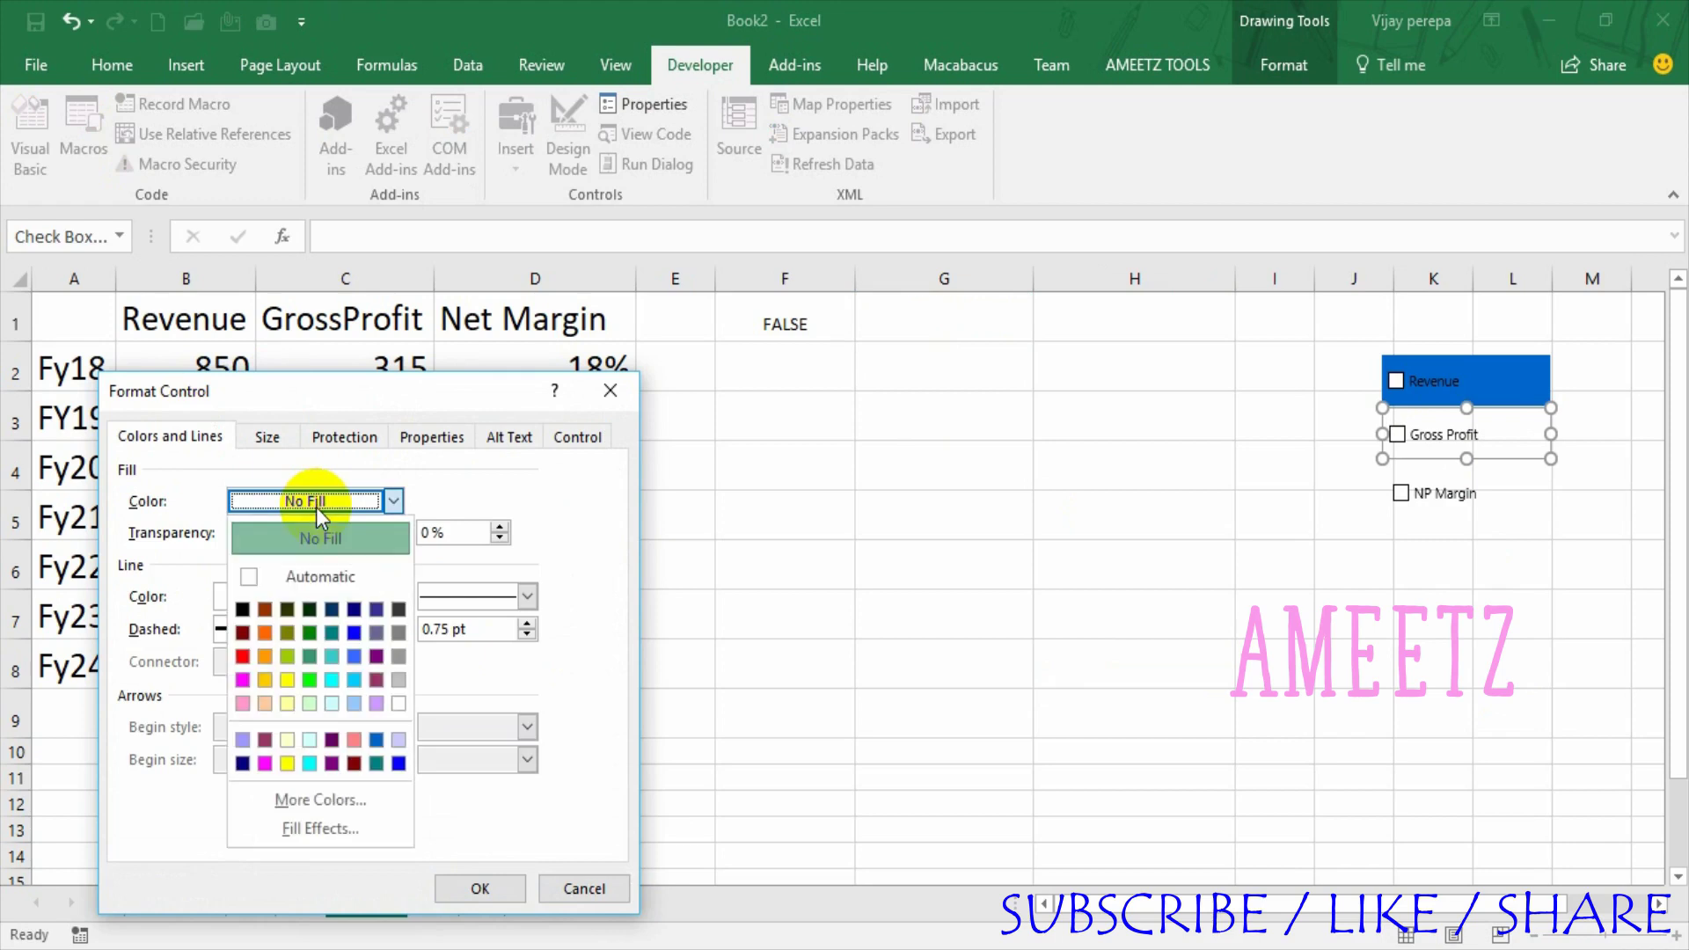
{"action": "left_click", "coordinate": [314, 673]}
{"action": "left_click", "coordinate": [479, 888]}
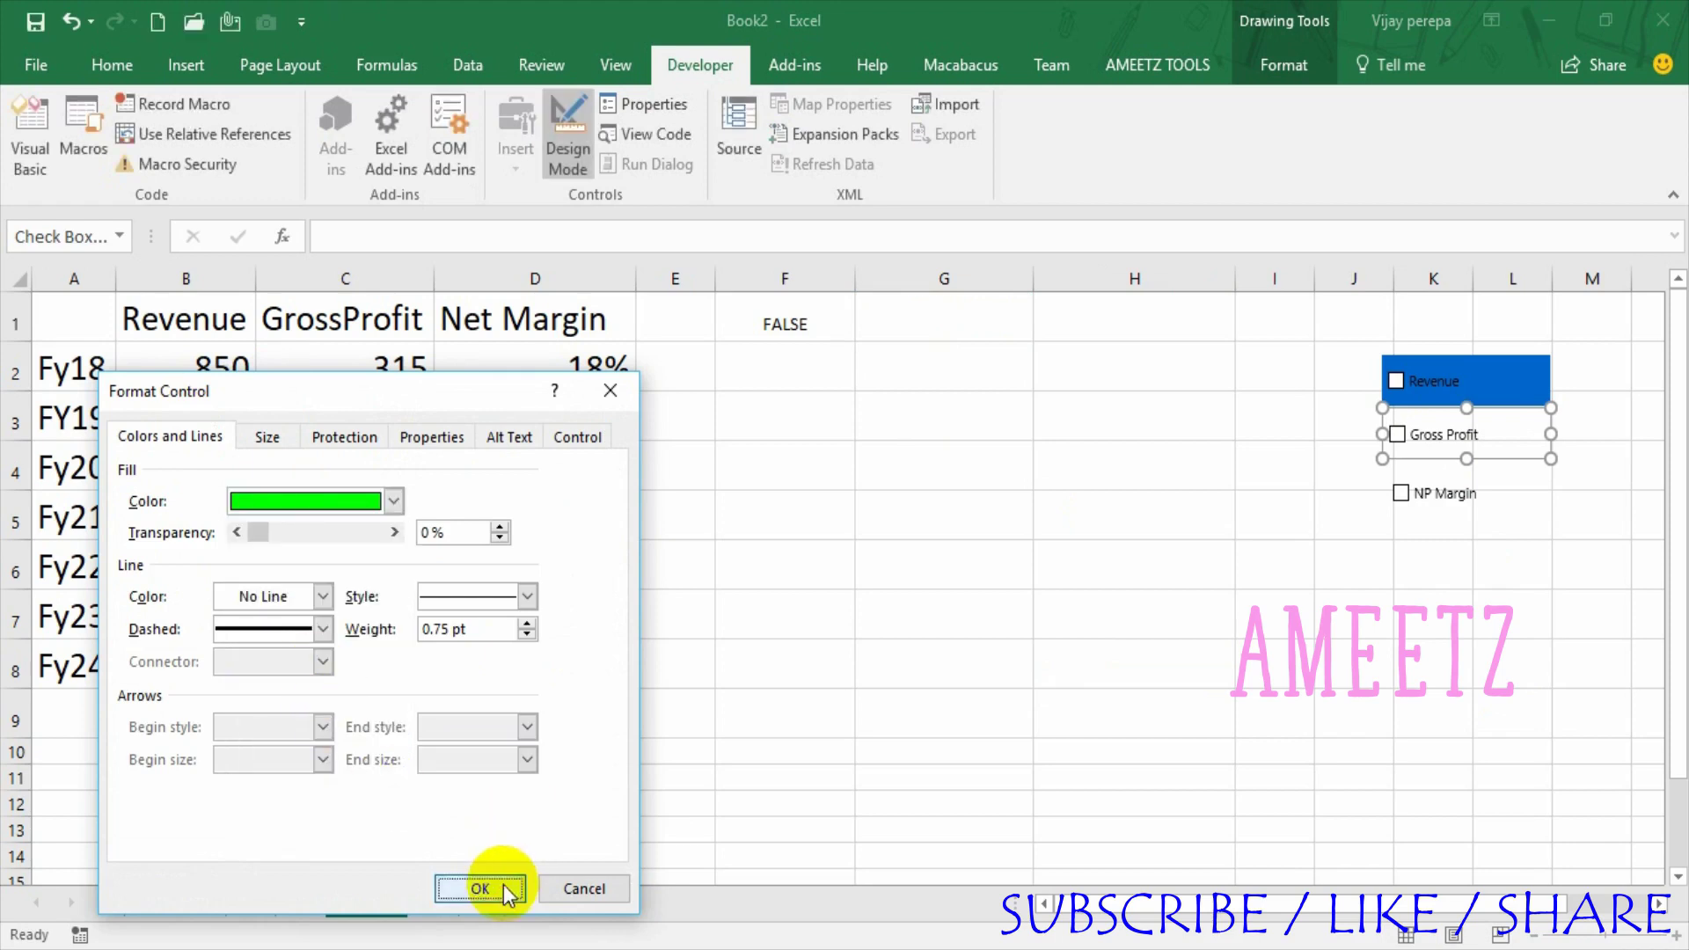
Link the NP Margin checkbox to $H$1 and give it a dark green fill.
{"action": "right_click", "coordinate": [1446, 492]}
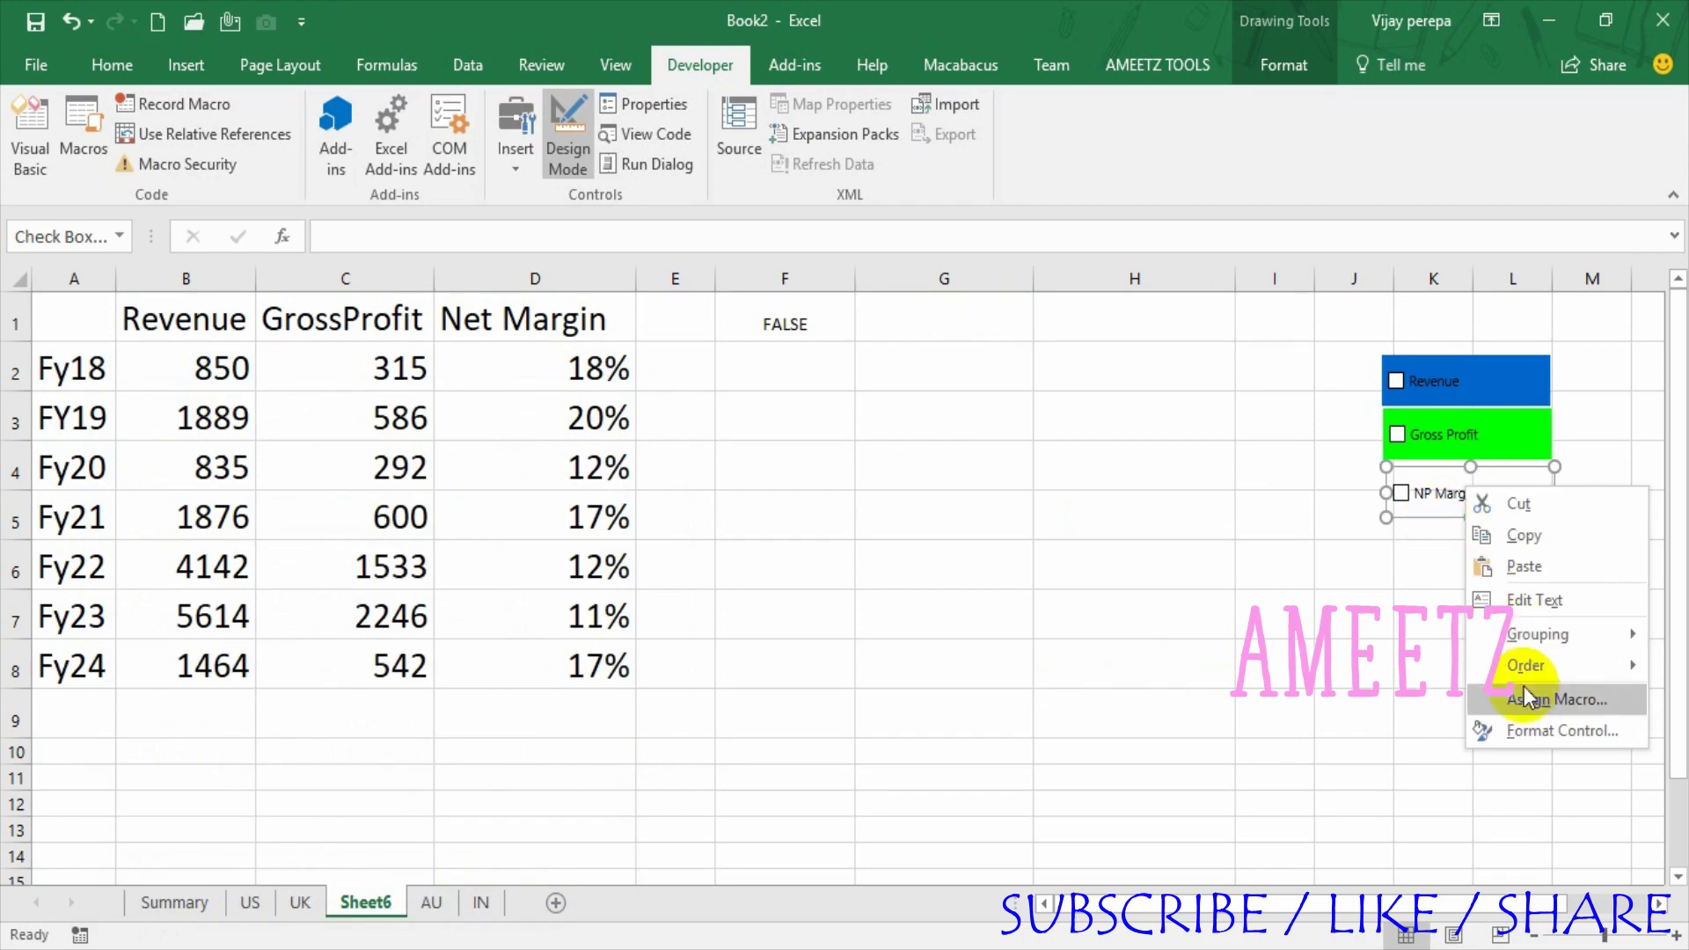
{"action": "left_click", "coordinate": [1558, 729]}
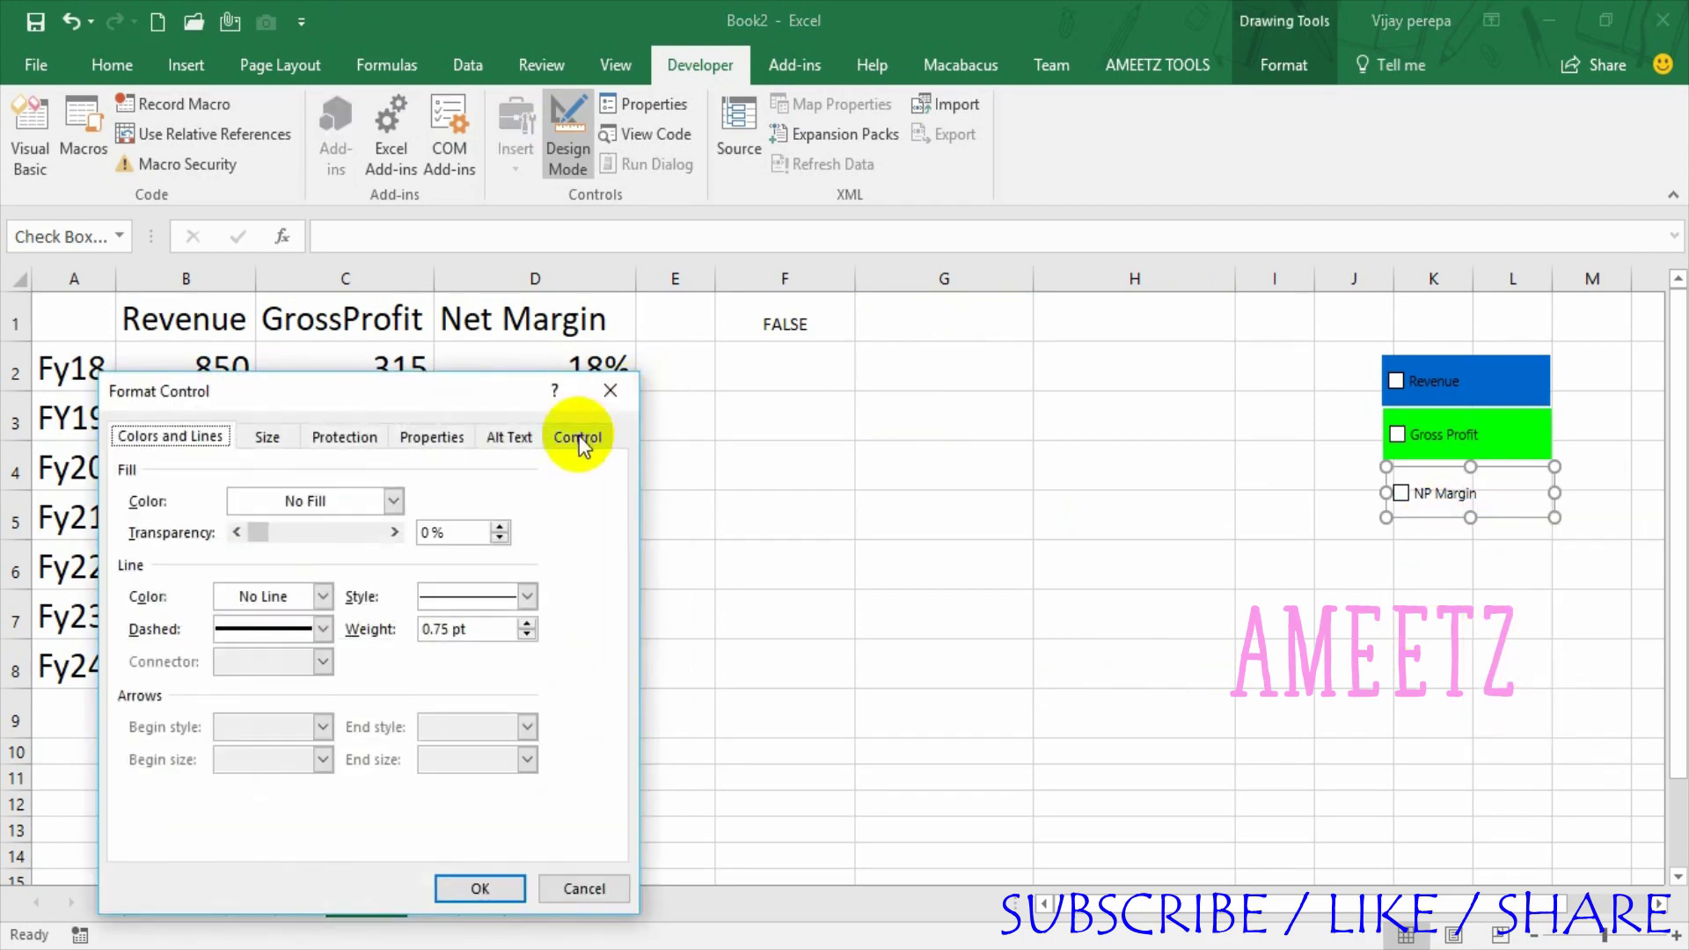
{"action": "left_click", "coordinate": [576, 437]}
{"action": "left_click", "coordinate": [266, 586]}
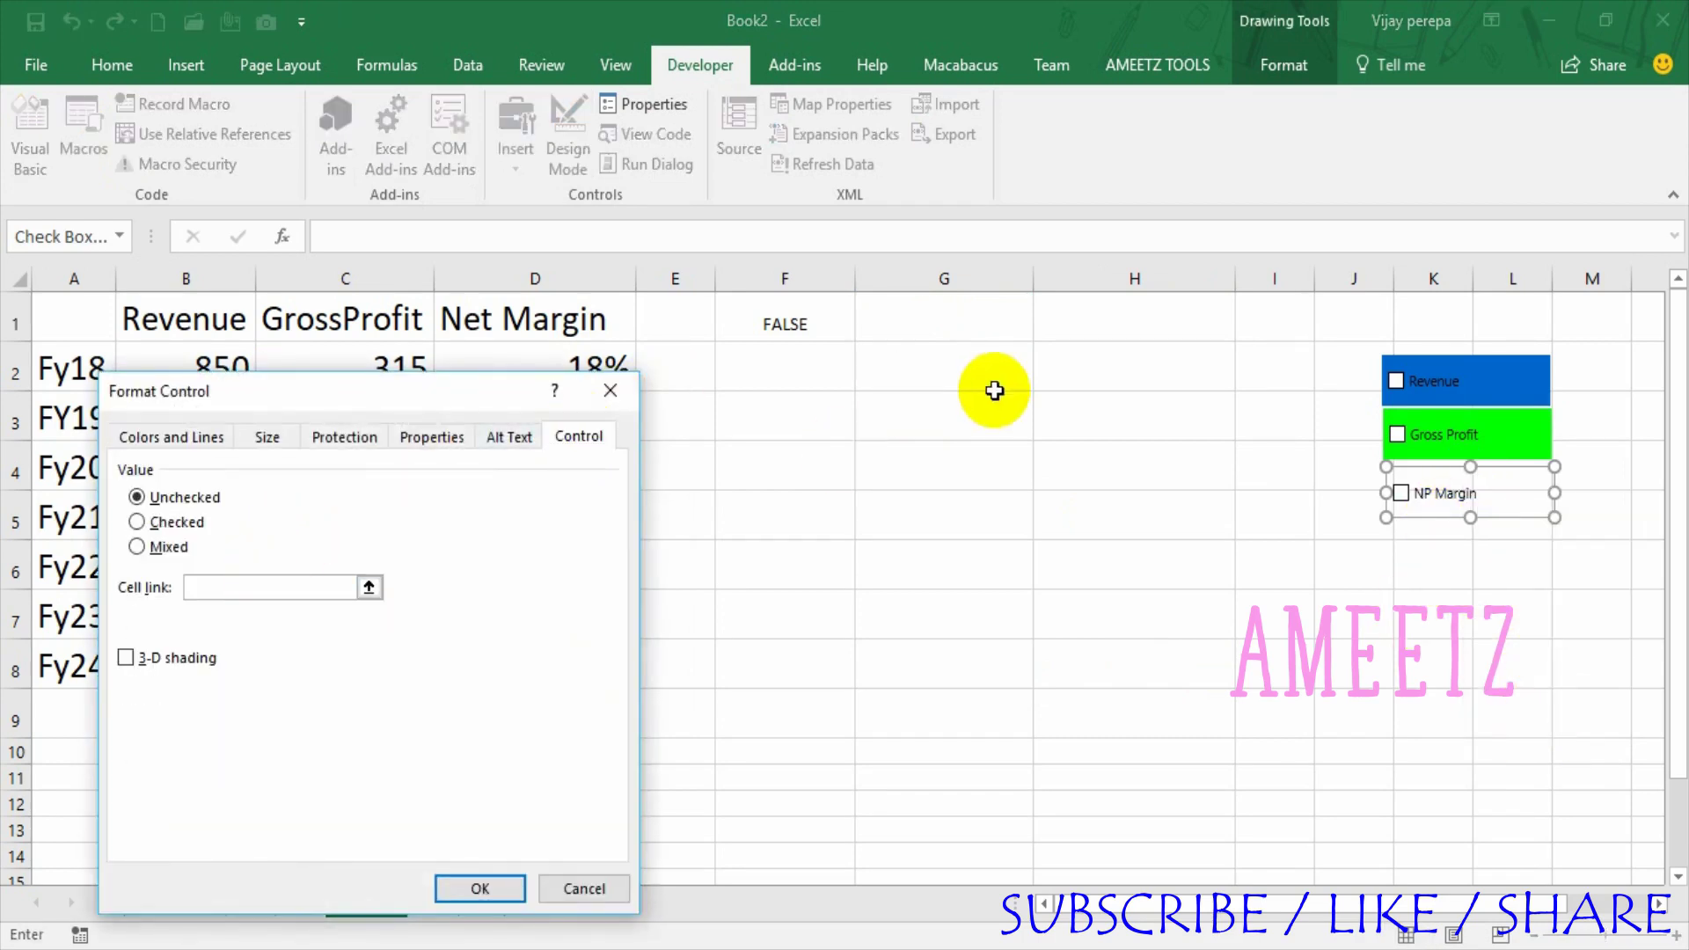
{"action": "left_click", "coordinate": [1089, 324]}
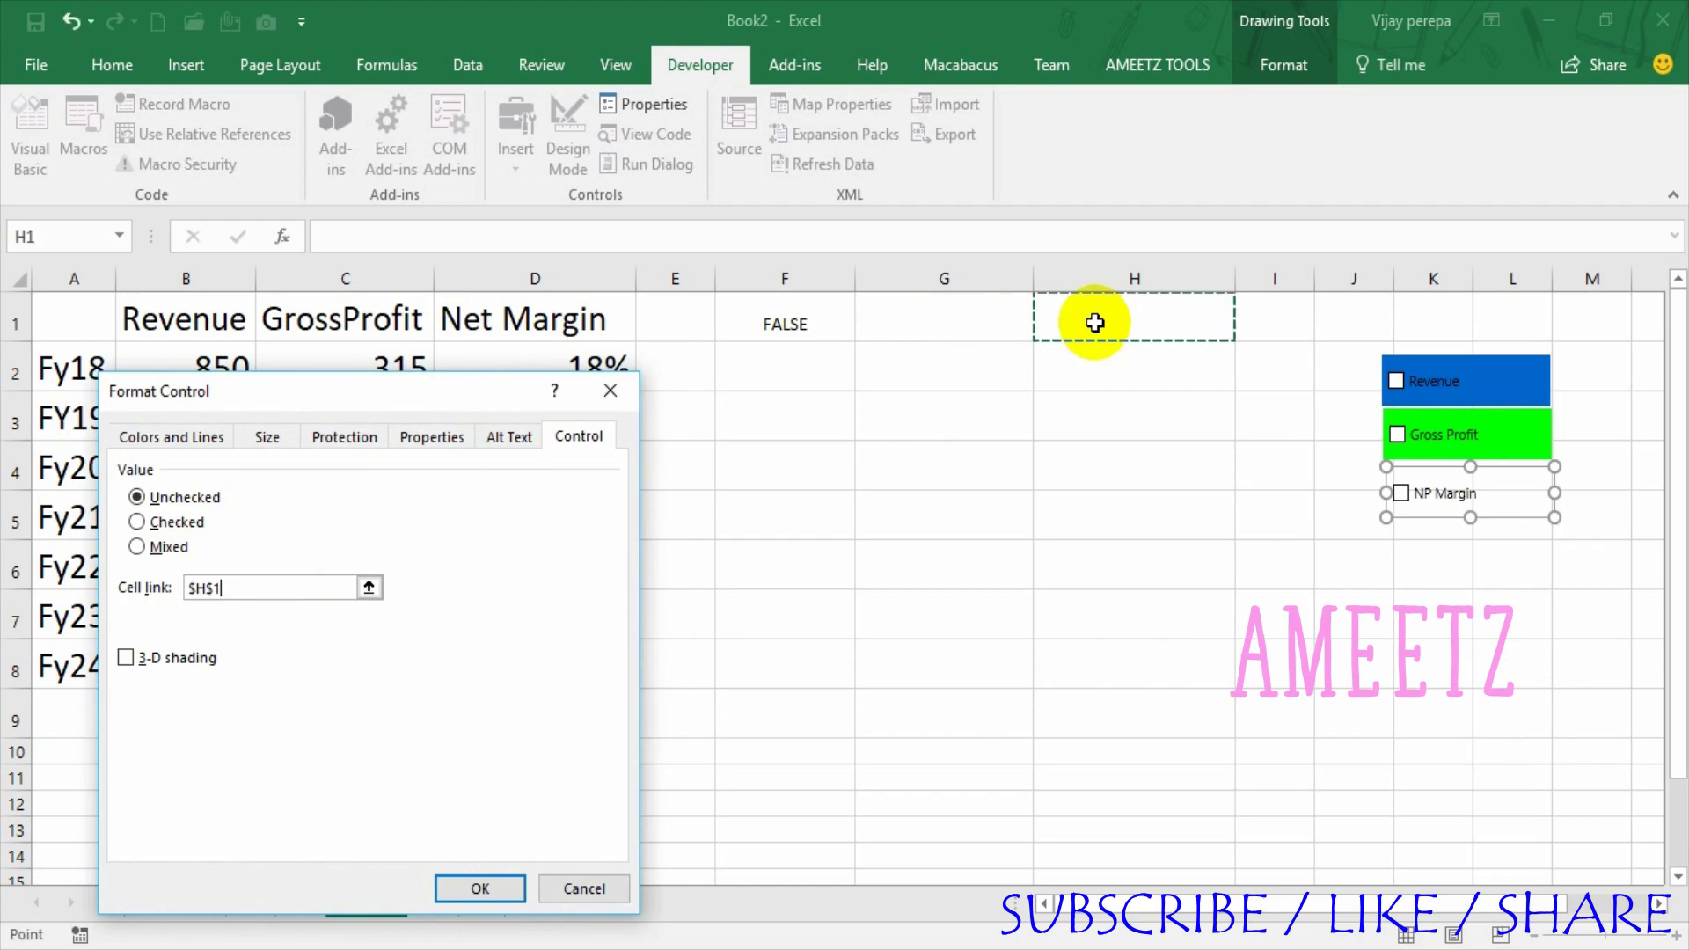
{"action": "left_click", "coordinate": [209, 449]}
{"action": "left_click", "coordinate": [210, 450]}
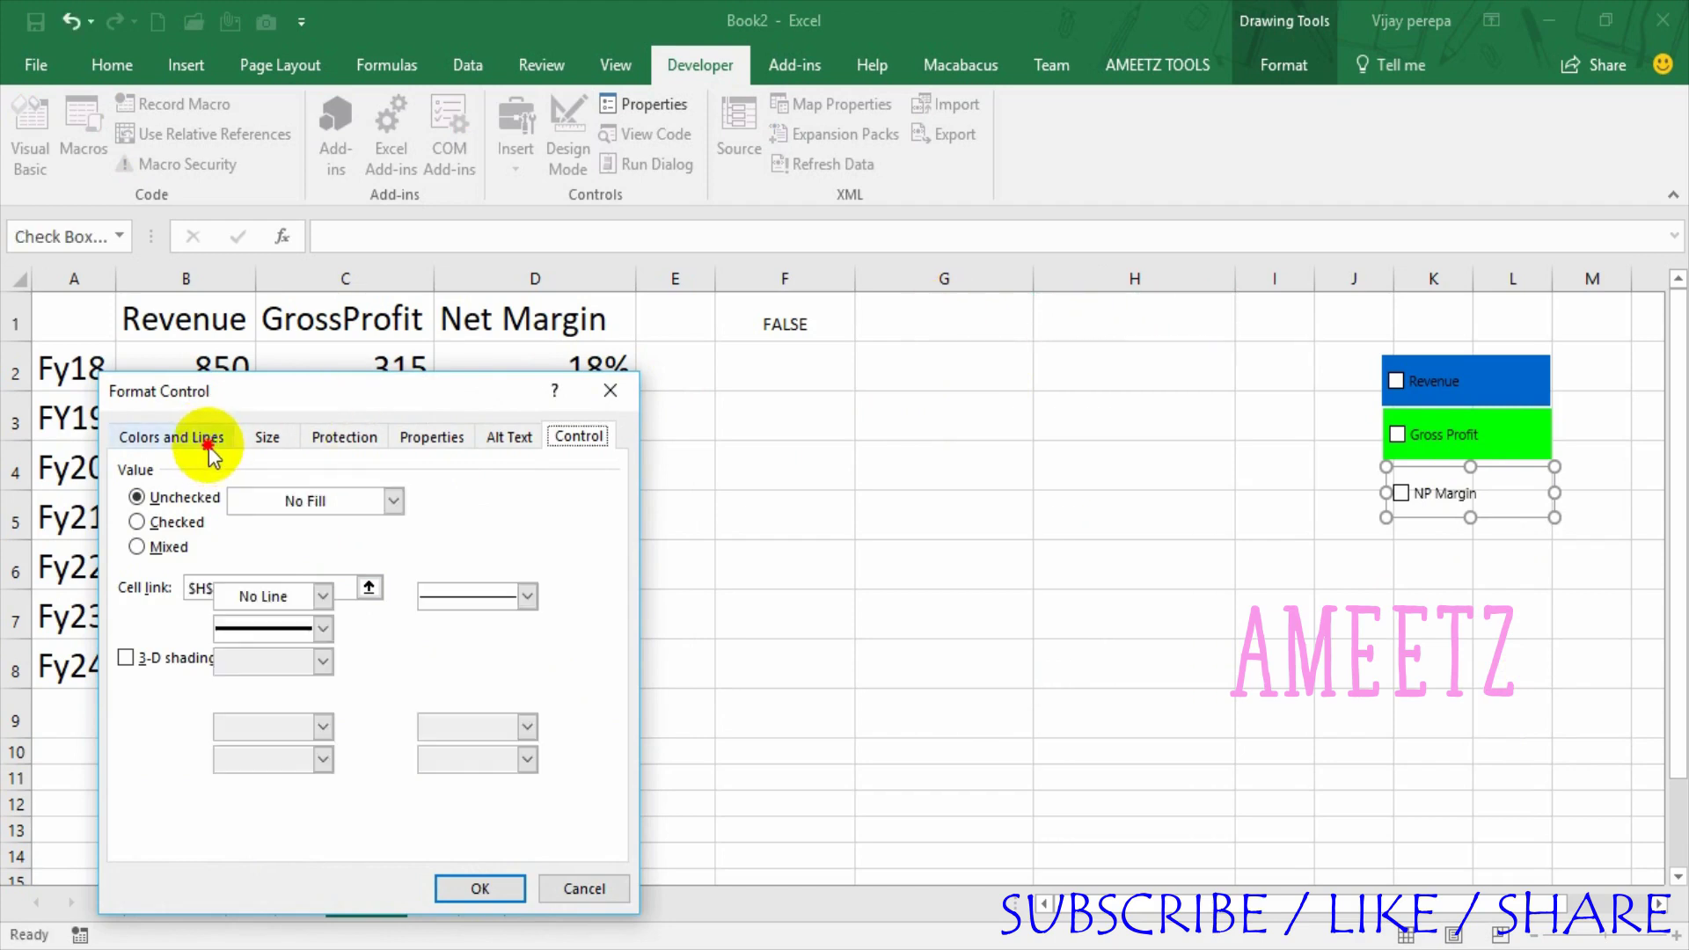
{"action": "left_click", "coordinate": [350, 496]}
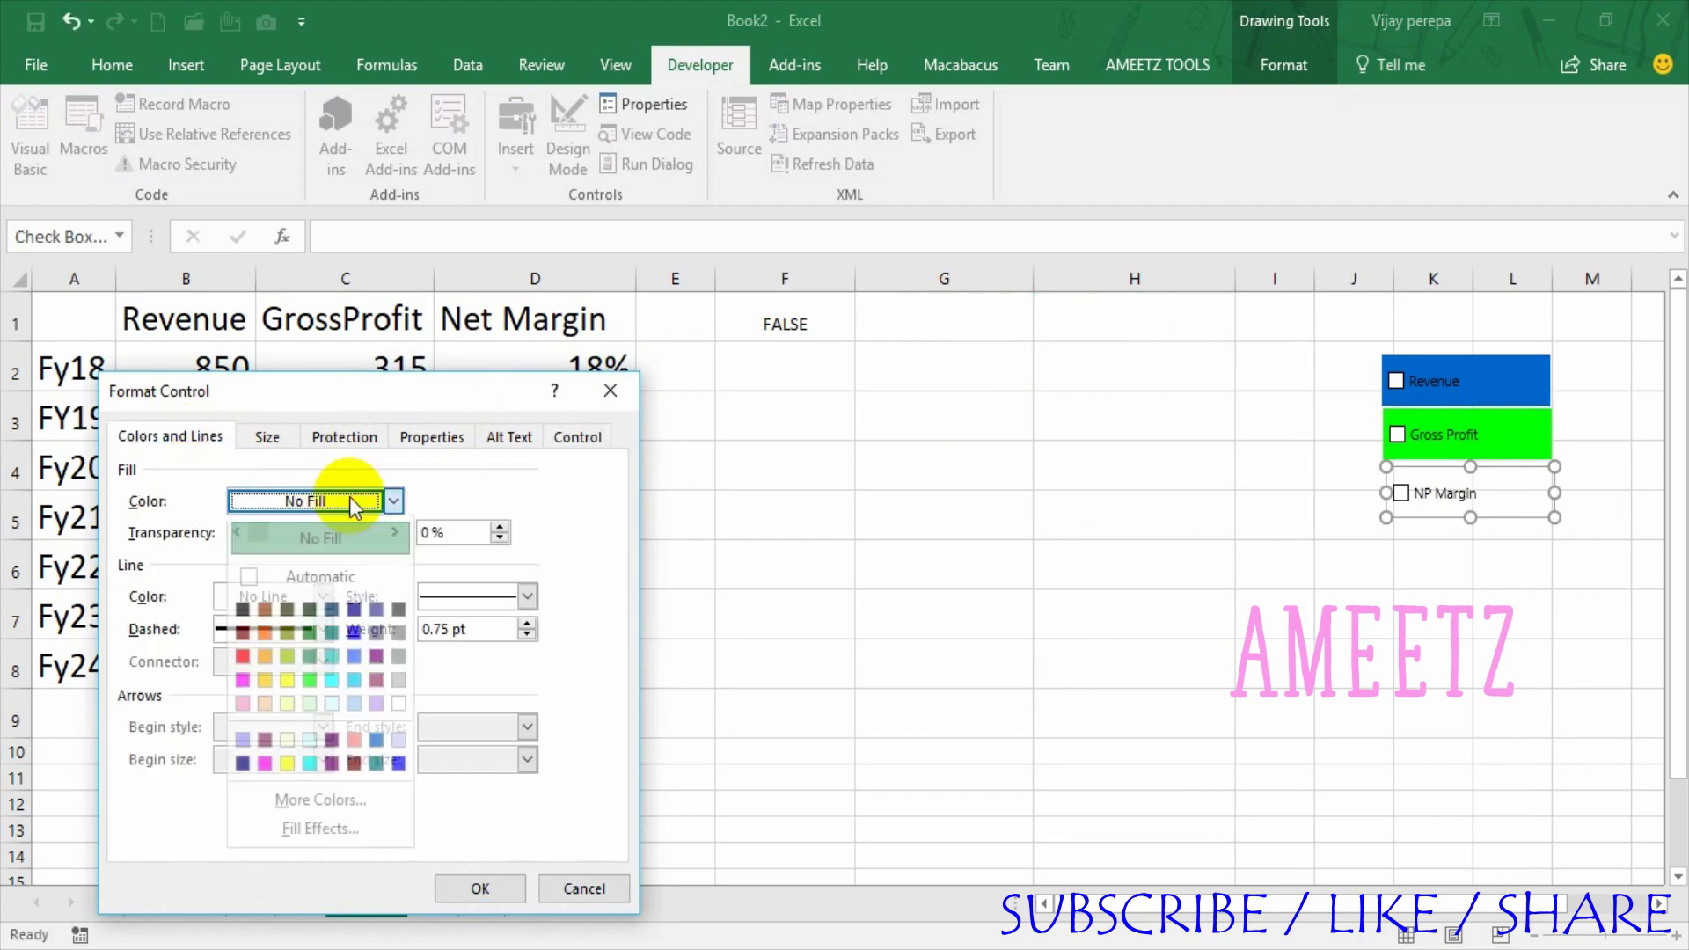
{"action": "left_click", "coordinate": [312, 654]}
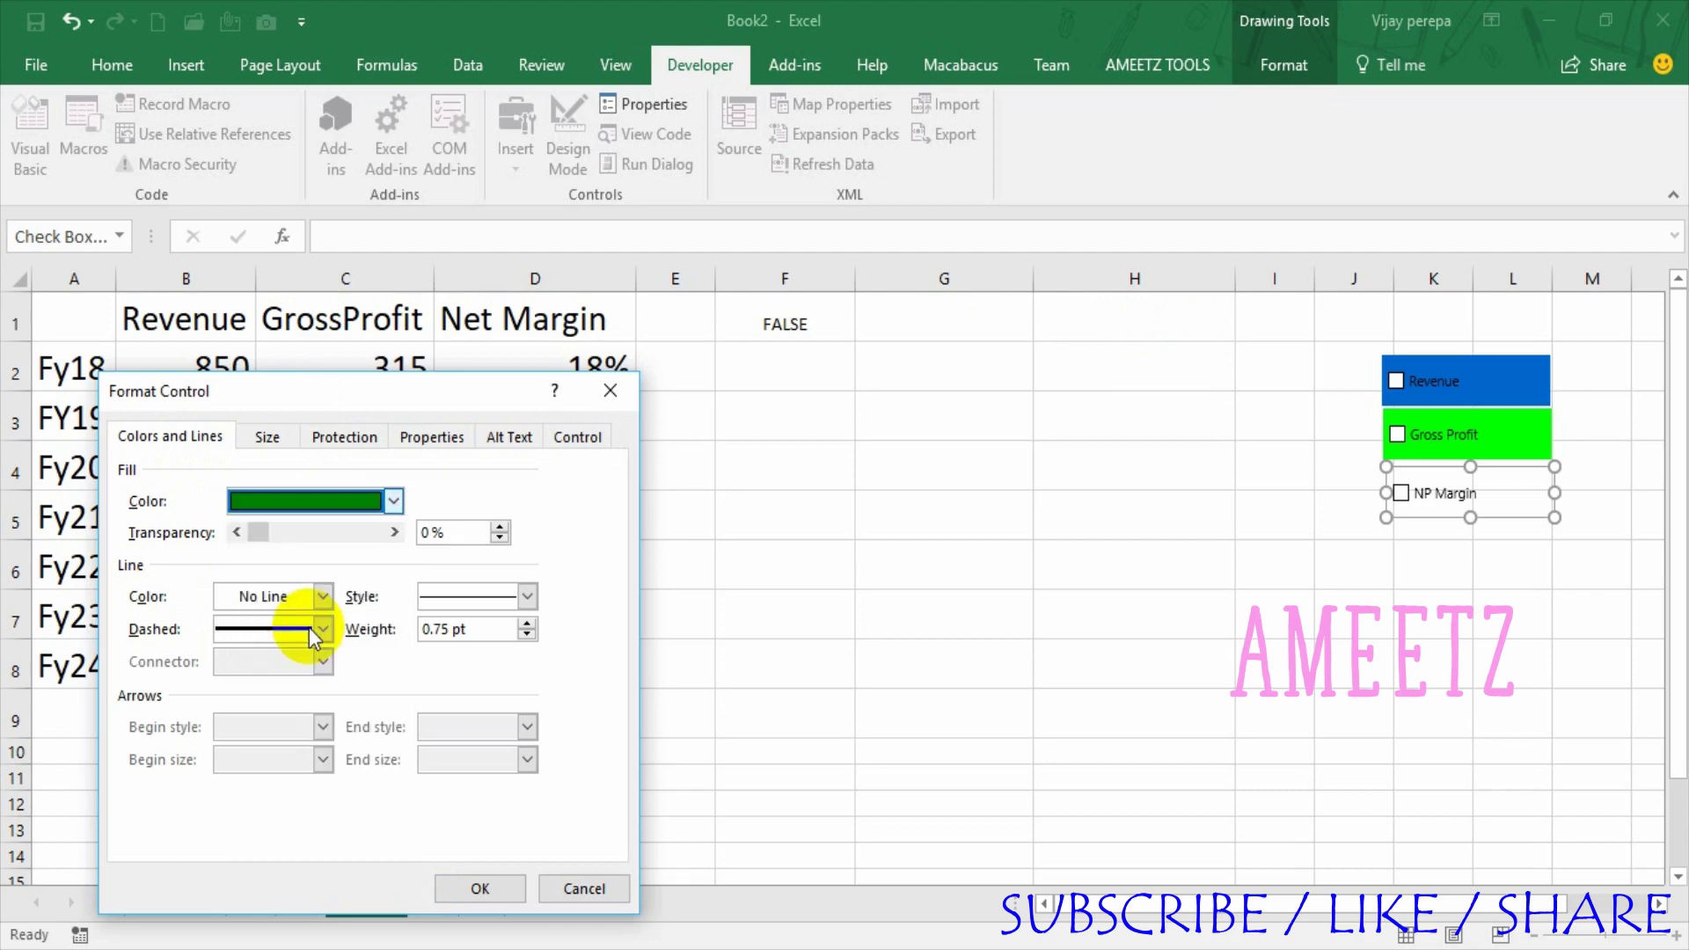
{"action": "left_click", "coordinate": [485, 887]}
{"action": "left_click", "coordinate": [792, 779]}
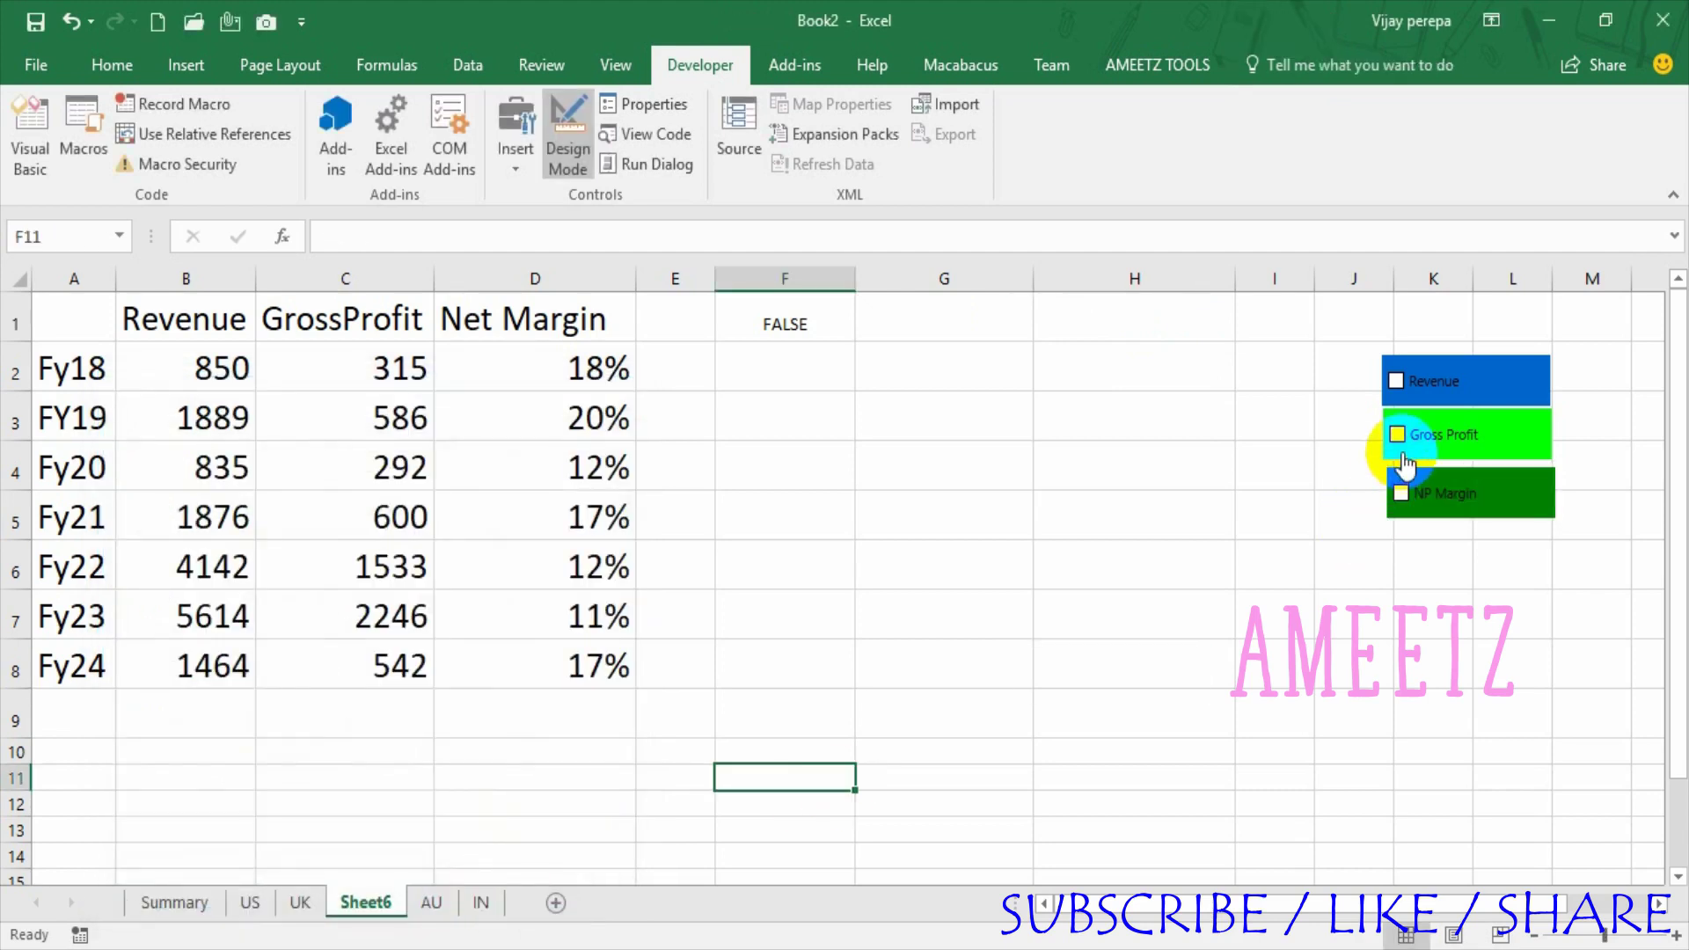
Tick and untick Revenue, Gross Profit and NP Margin, watching F1, G1 and H1 change.
{"action": "left_click", "coordinate": [1397, 434]}
{"action": "left_click", "coordinate": [1397, 381]}
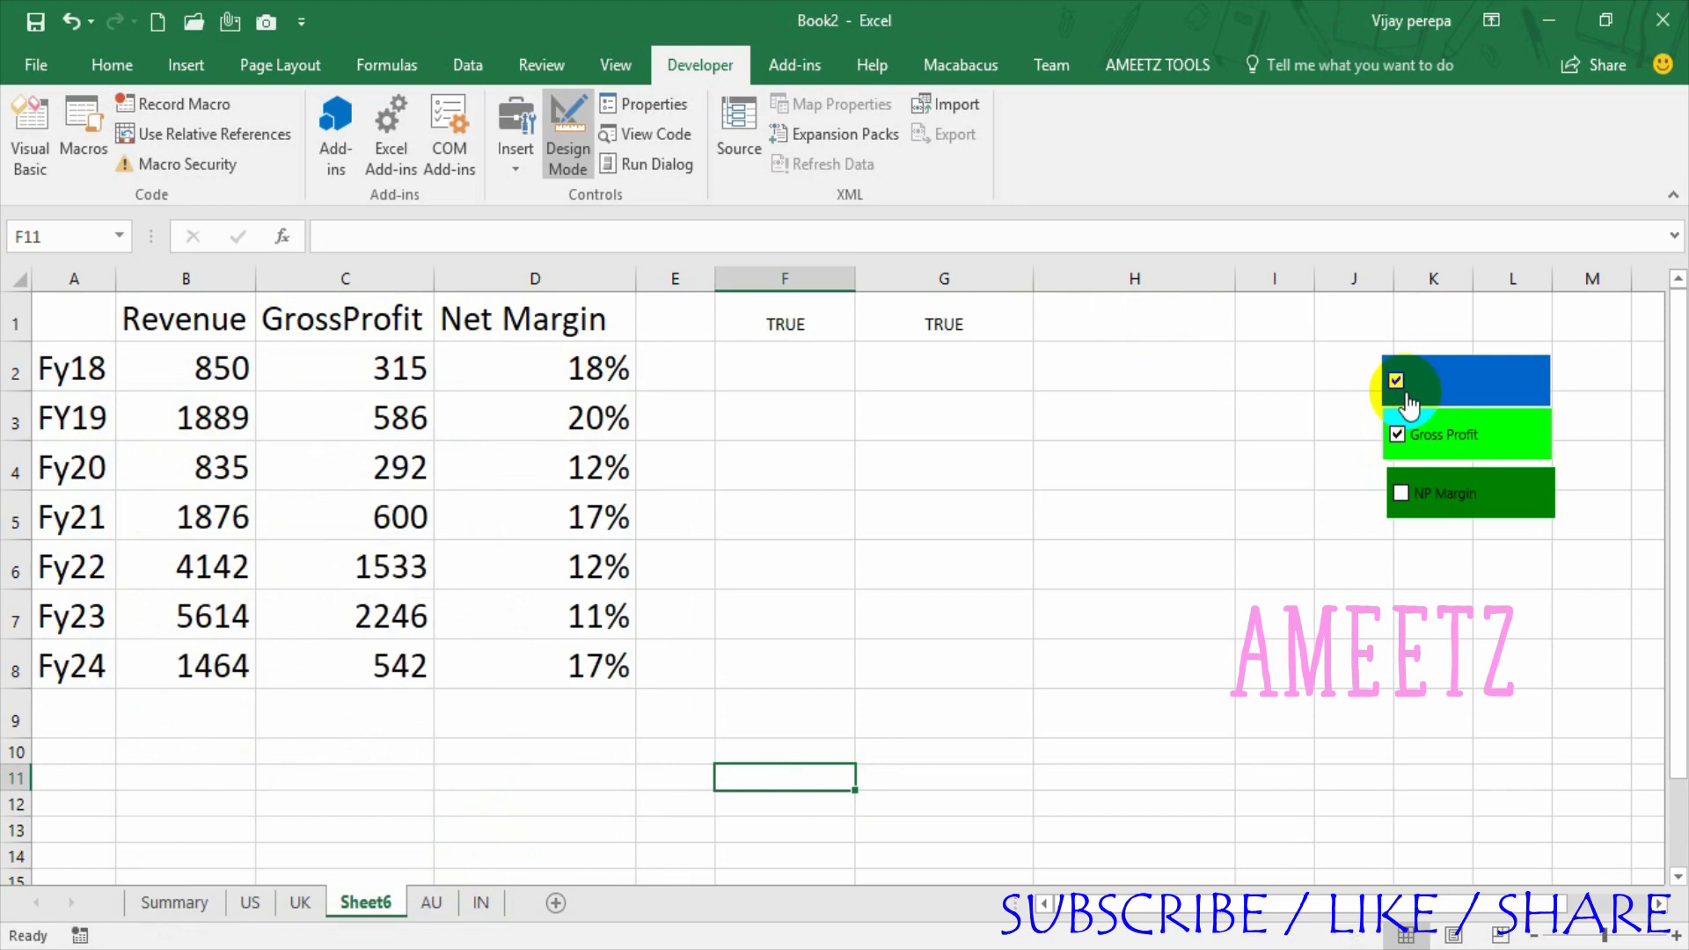
{"action": "left_click", "coordinate": [1401, 493]}
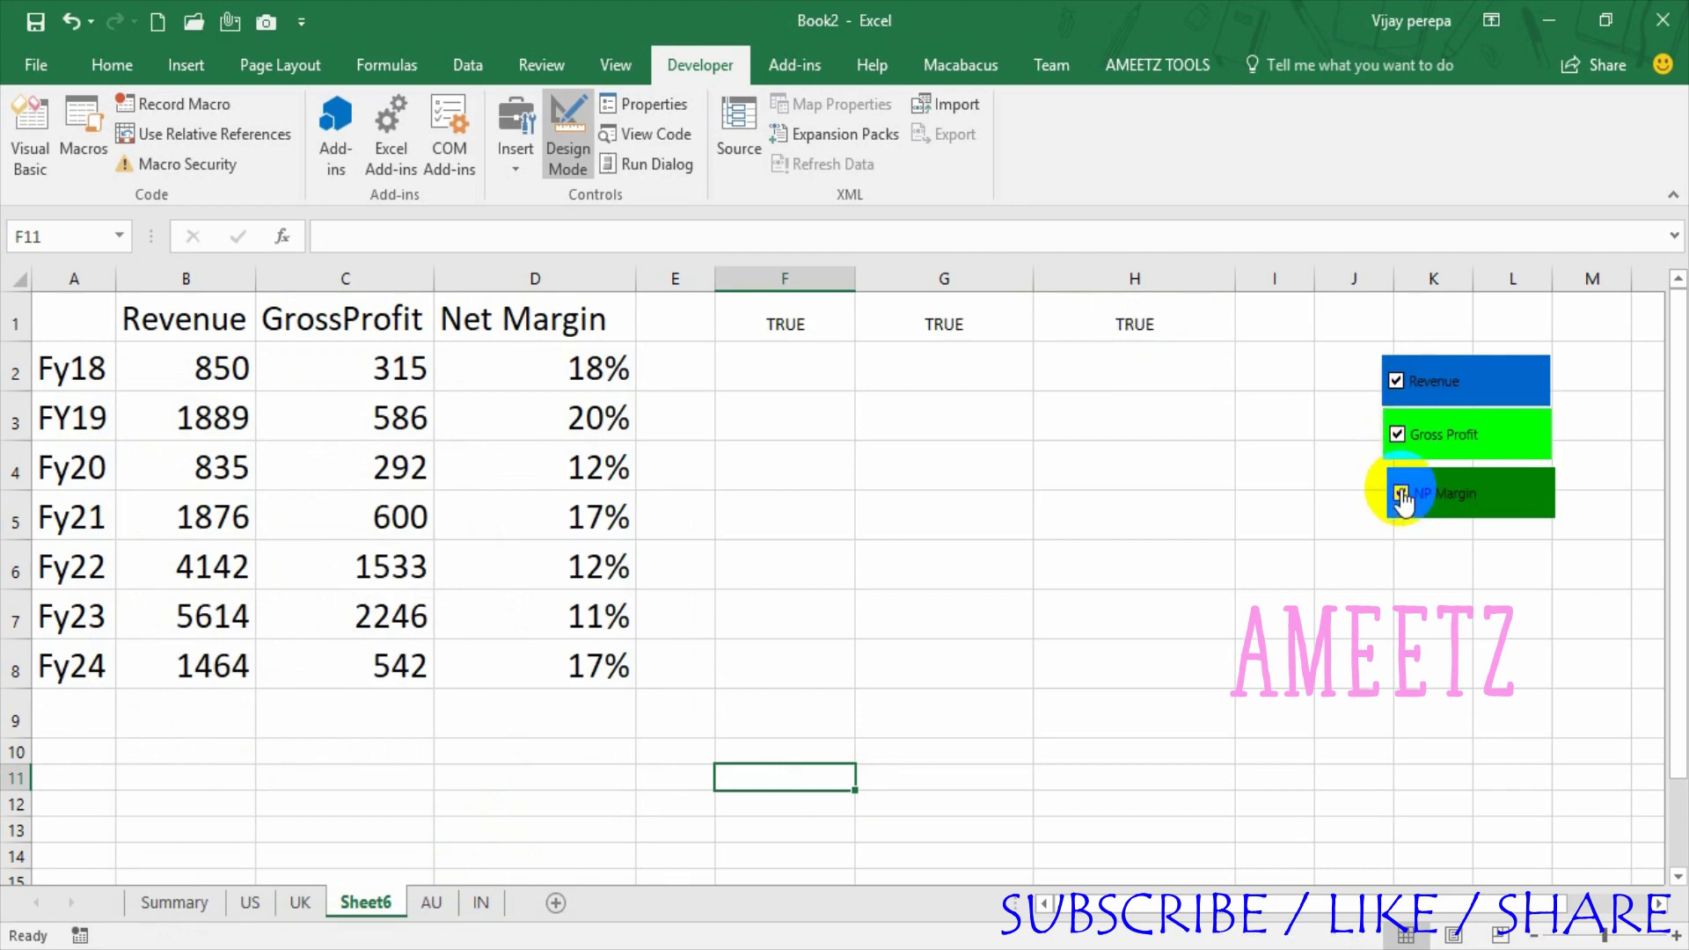
{"action": "left_click", "coordinate": [1402, 495]}
{"action": "left_click", "coordinate": [1398, 435]}
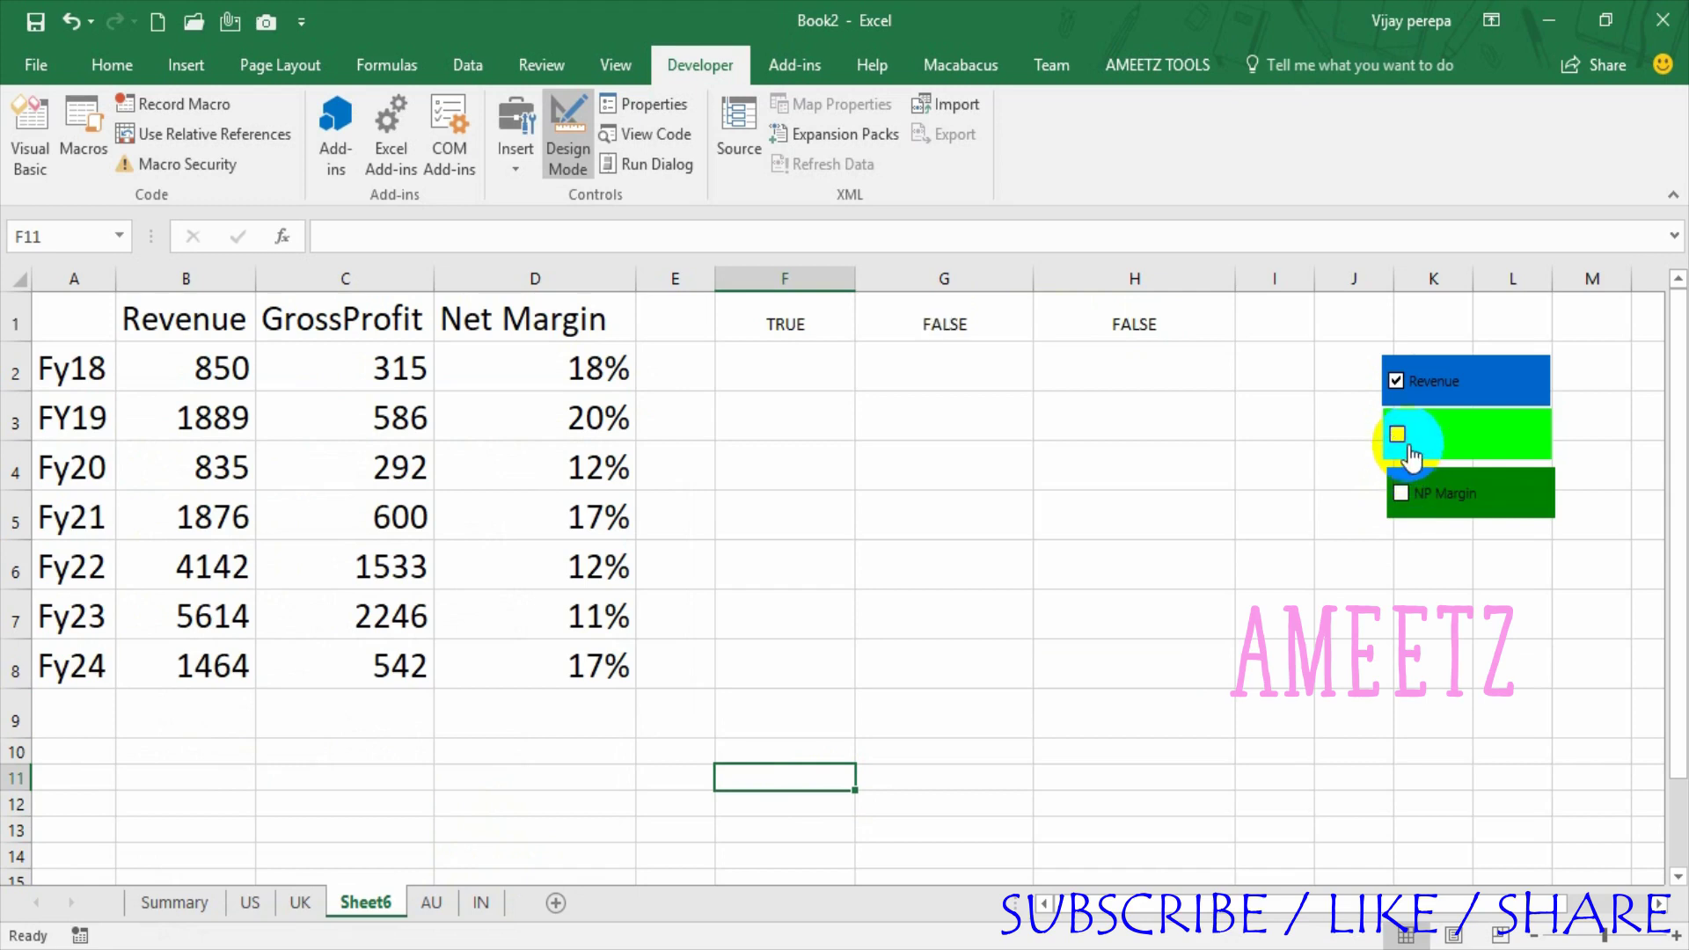
{"action": "left_click", "coordinate": [1396, 381]}
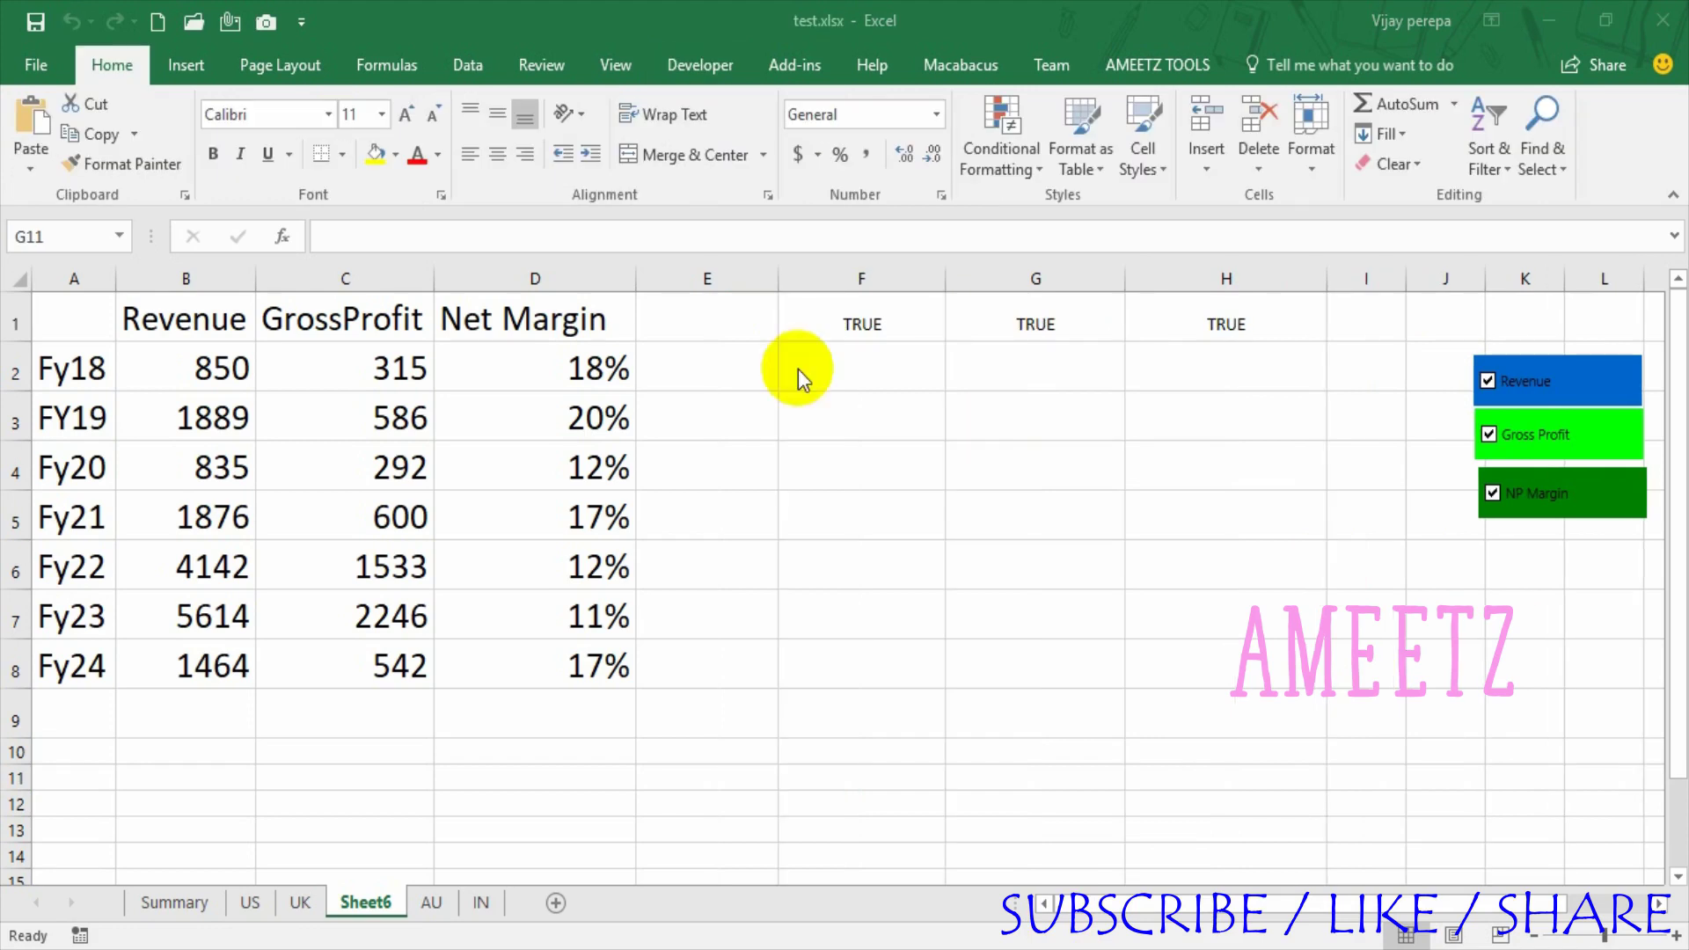
Copy the Revenue, GrossProfit and Net Margin headers from B1:D1 into F2:H2.
{"action": "left_click", "coordinate": [185, 323]}
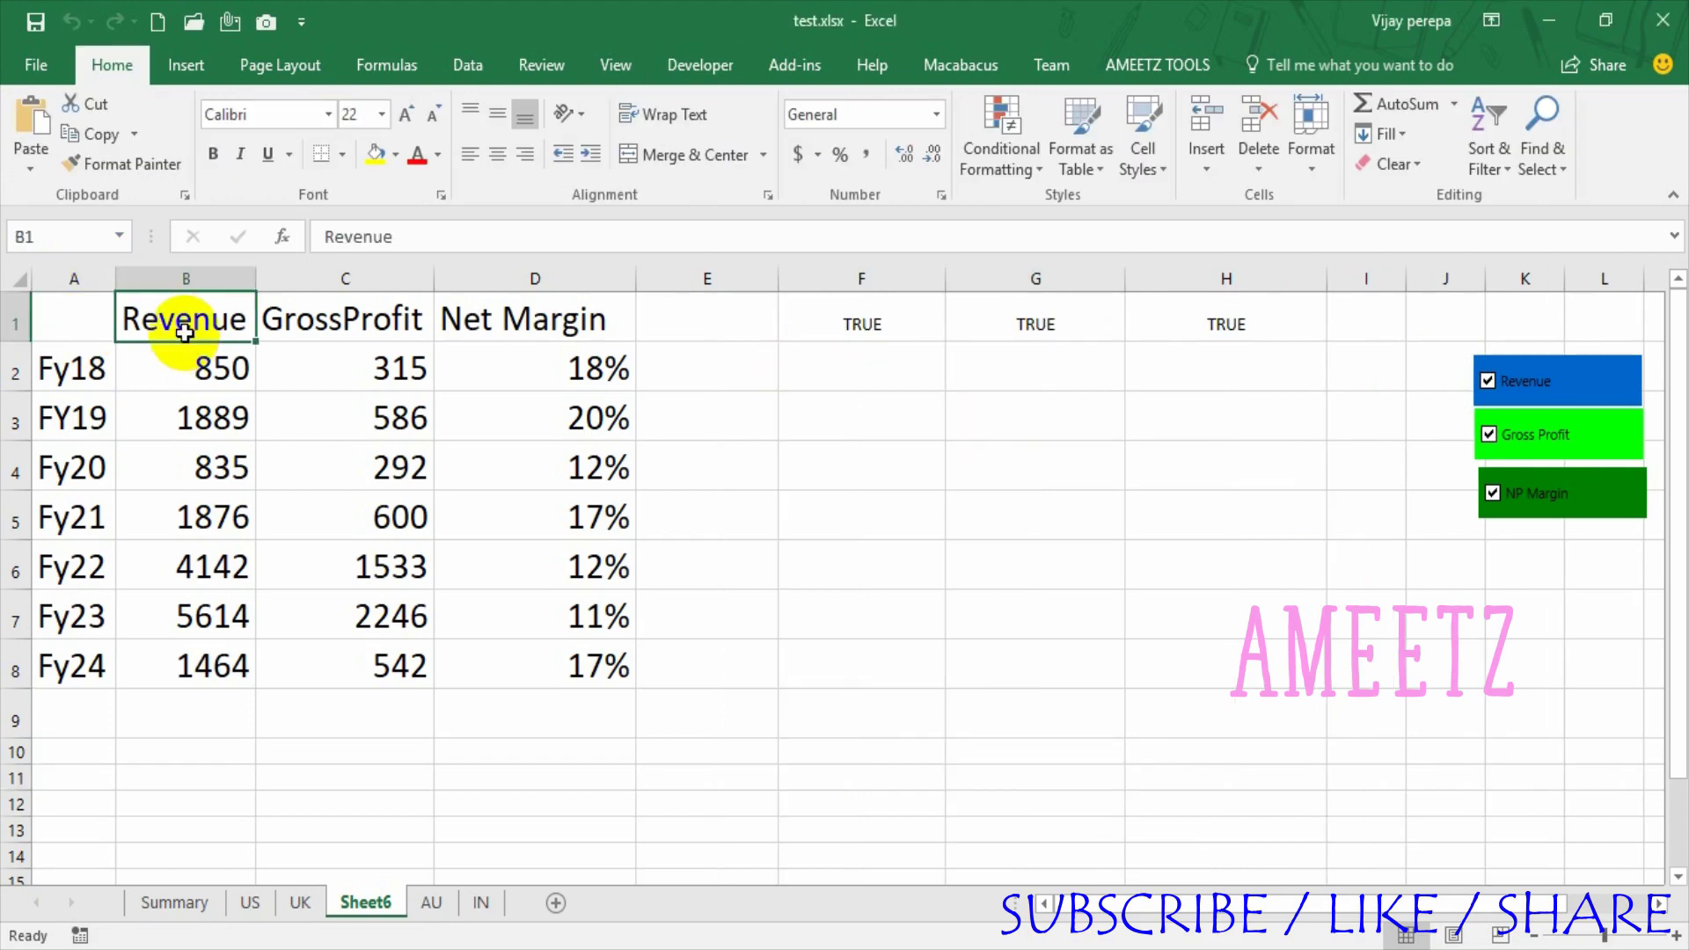
{"action": "key", "text": "shift+Right"}
{"action": "key", "text": "shift+Right"}
{"action": "key", "text": "shift+Right"}
{"action": "key", "text": "shift+Left"}
{"action": "key", "text": "ctrl+c"}
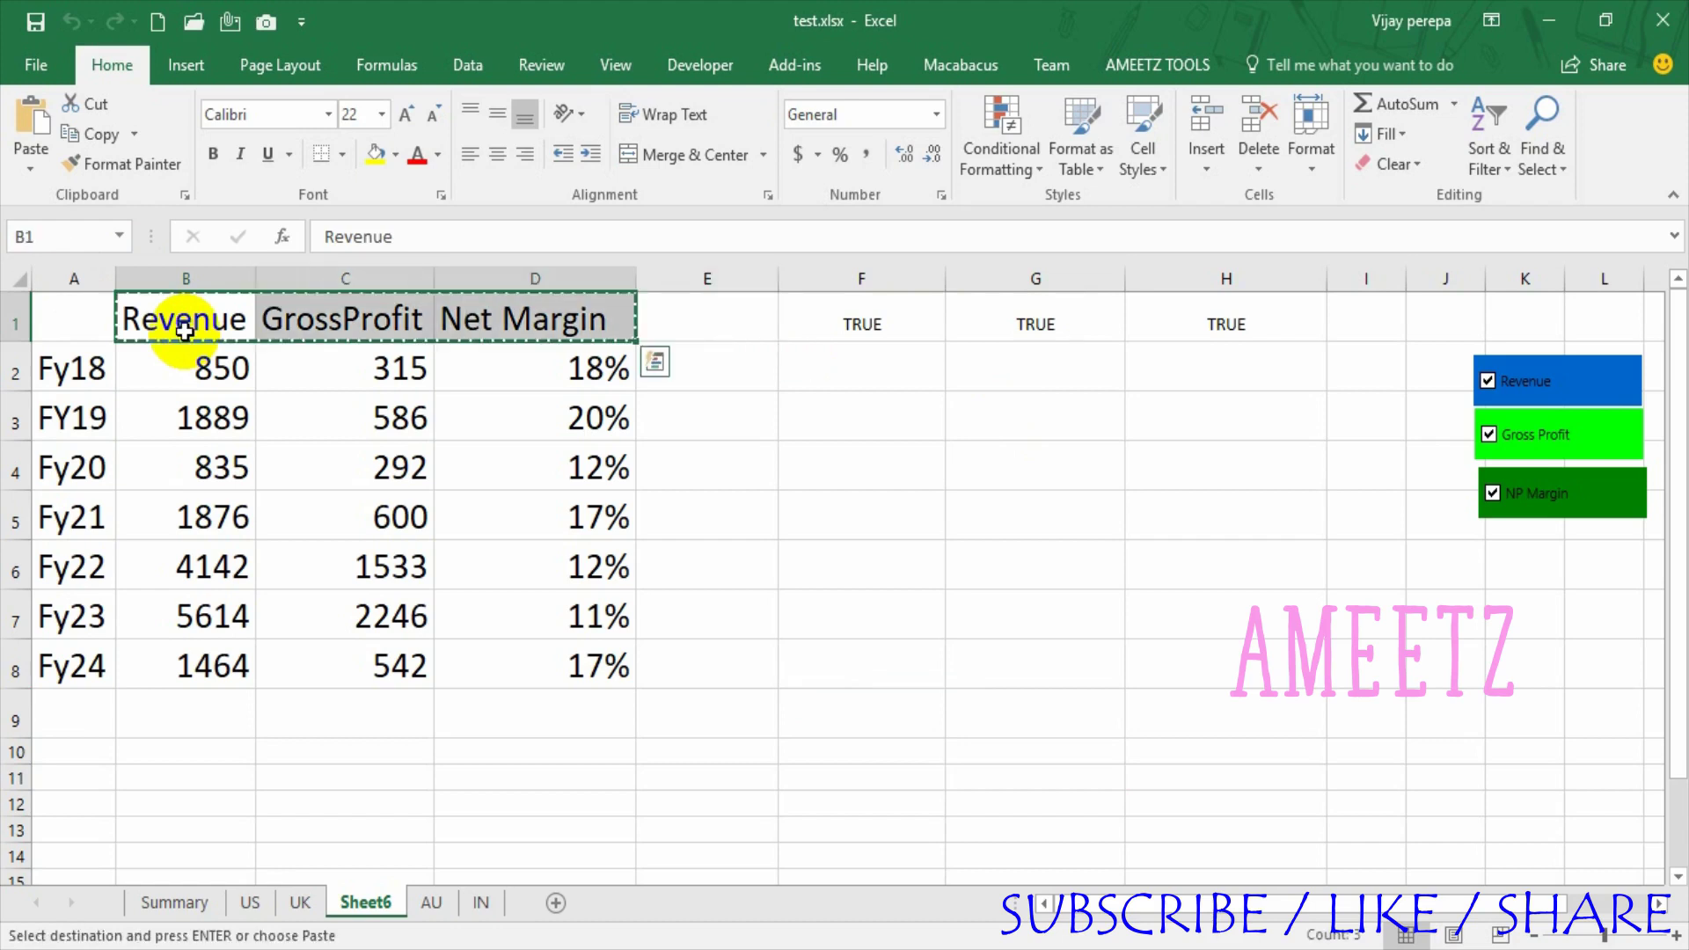
{"action": "key", "text": "Right"}
{"action": "key", "text": "Right"}
{"action": "key", "text": "Right"}
{"action": "key", "text": "Right"}
{"action": "key", "text": "Down"}
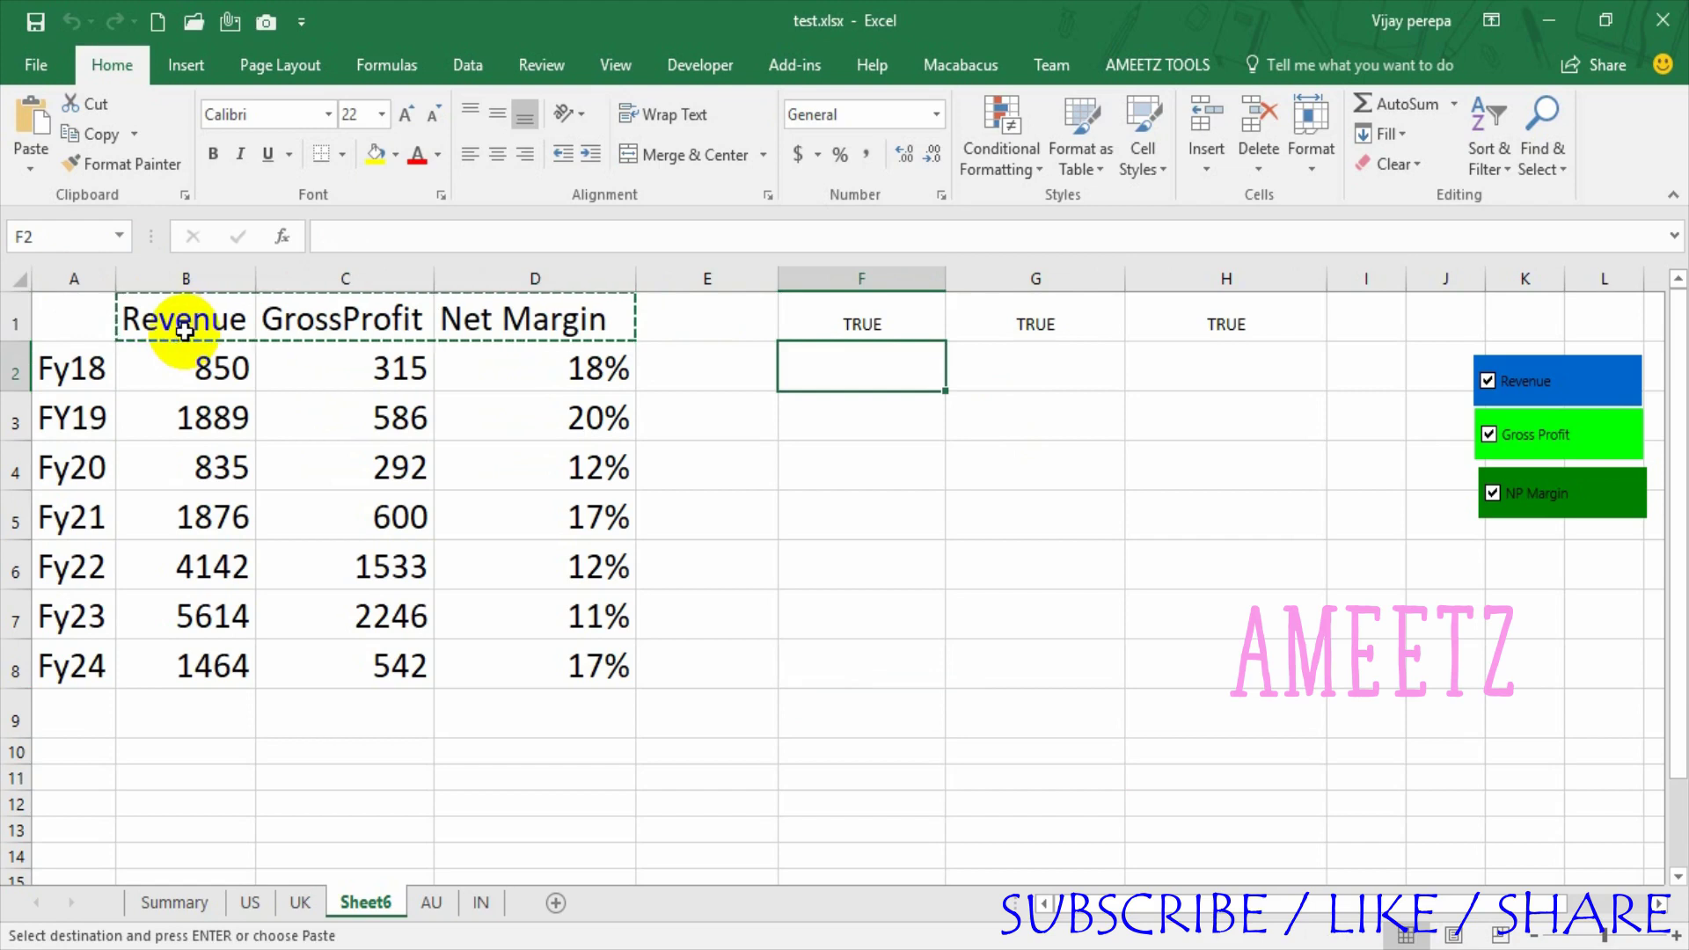
{"action": "key", "text": "ctrl+v"}
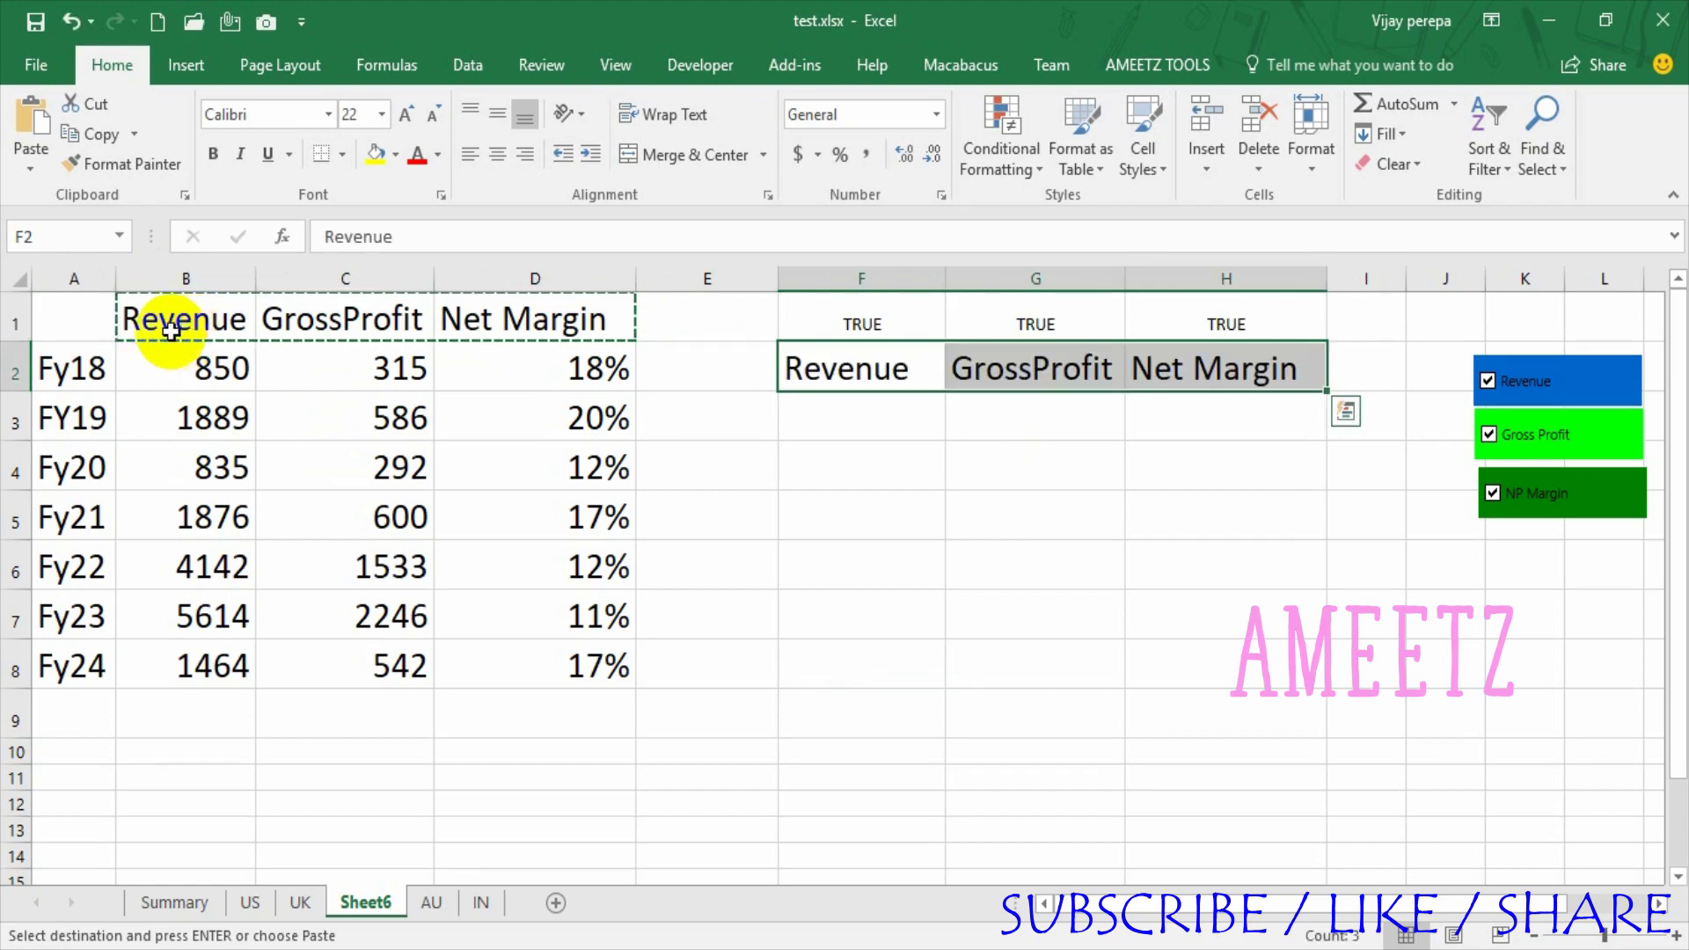
Copy the Fy18–Fy24 year labels from column A into E3:E9.
{"action": "left_click_drag", "start_coordinate": [73, 372], "coordinate": [23, 656]}
{"action": "key", "text": "ctrl+c"}
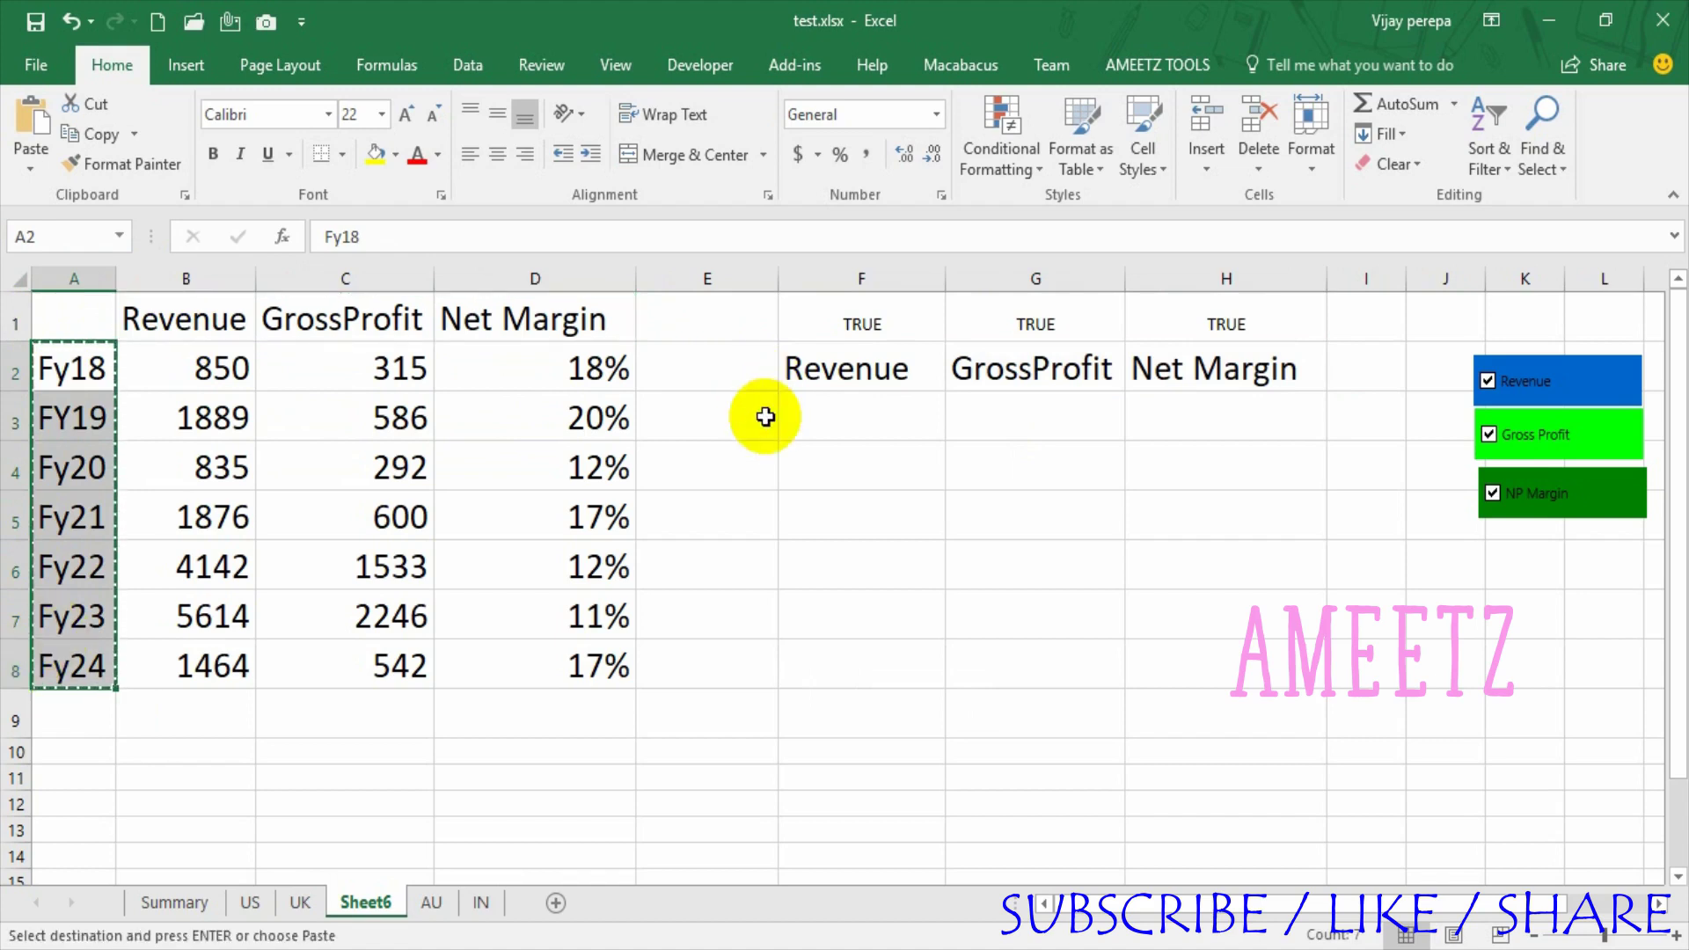
{"action": "left_click", "coordinate": [708, 417]}
{"action": "key", "text": "ctrl+v"}
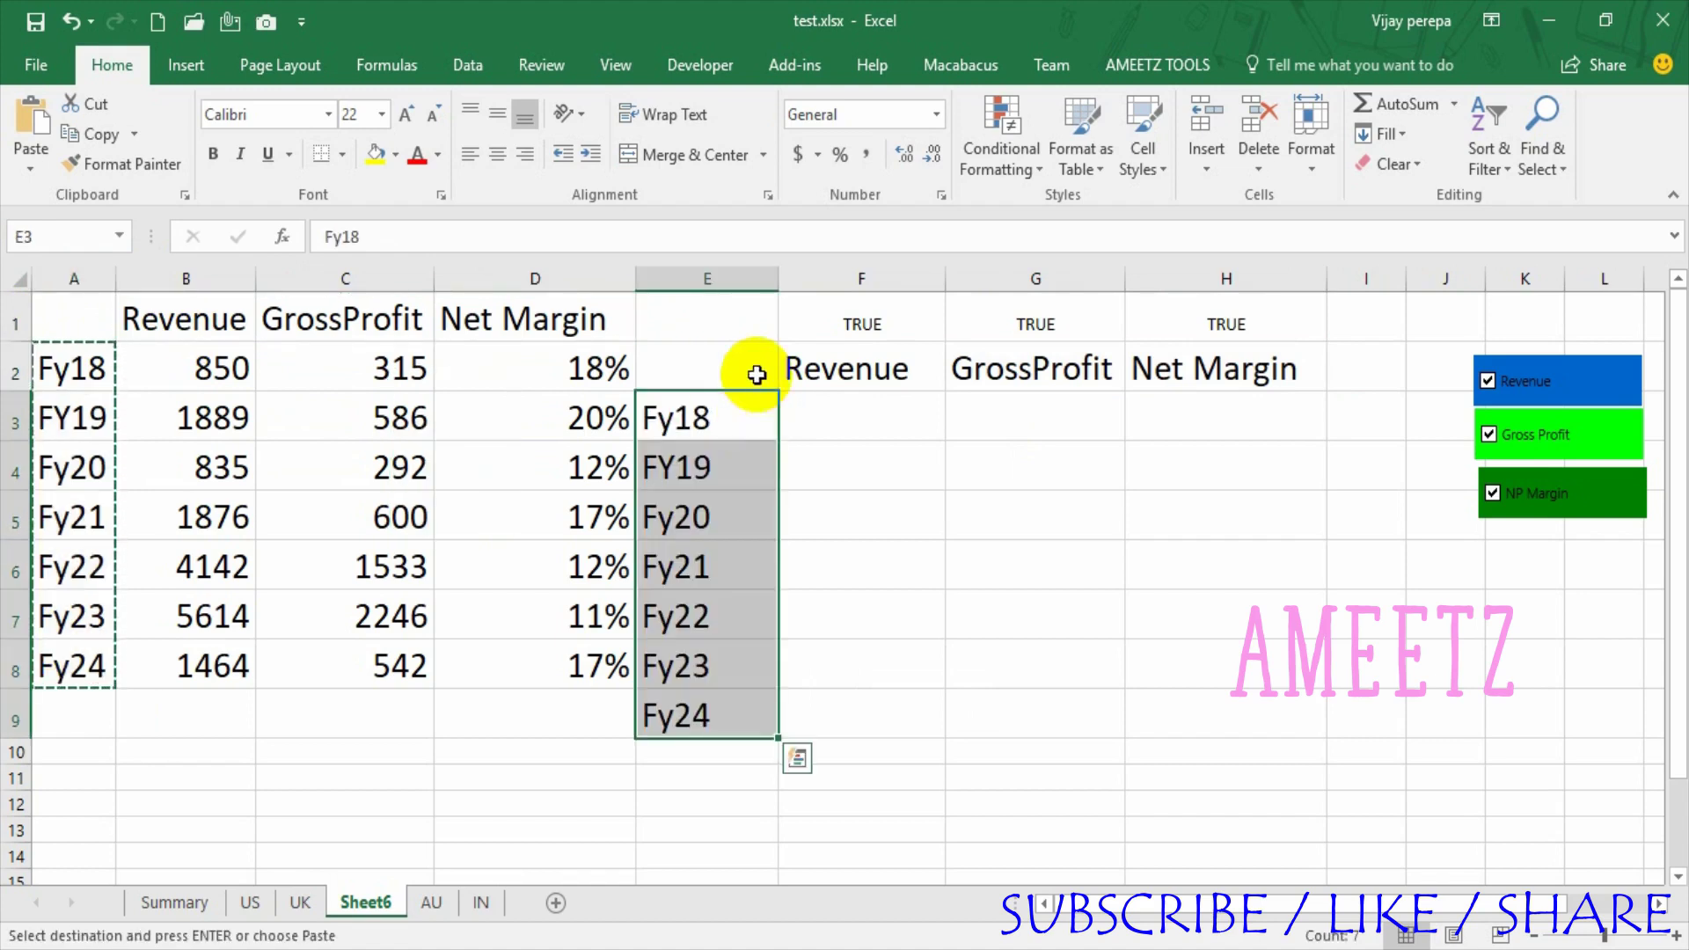
{"action": "left_click", "coordinate": [856, 425]}
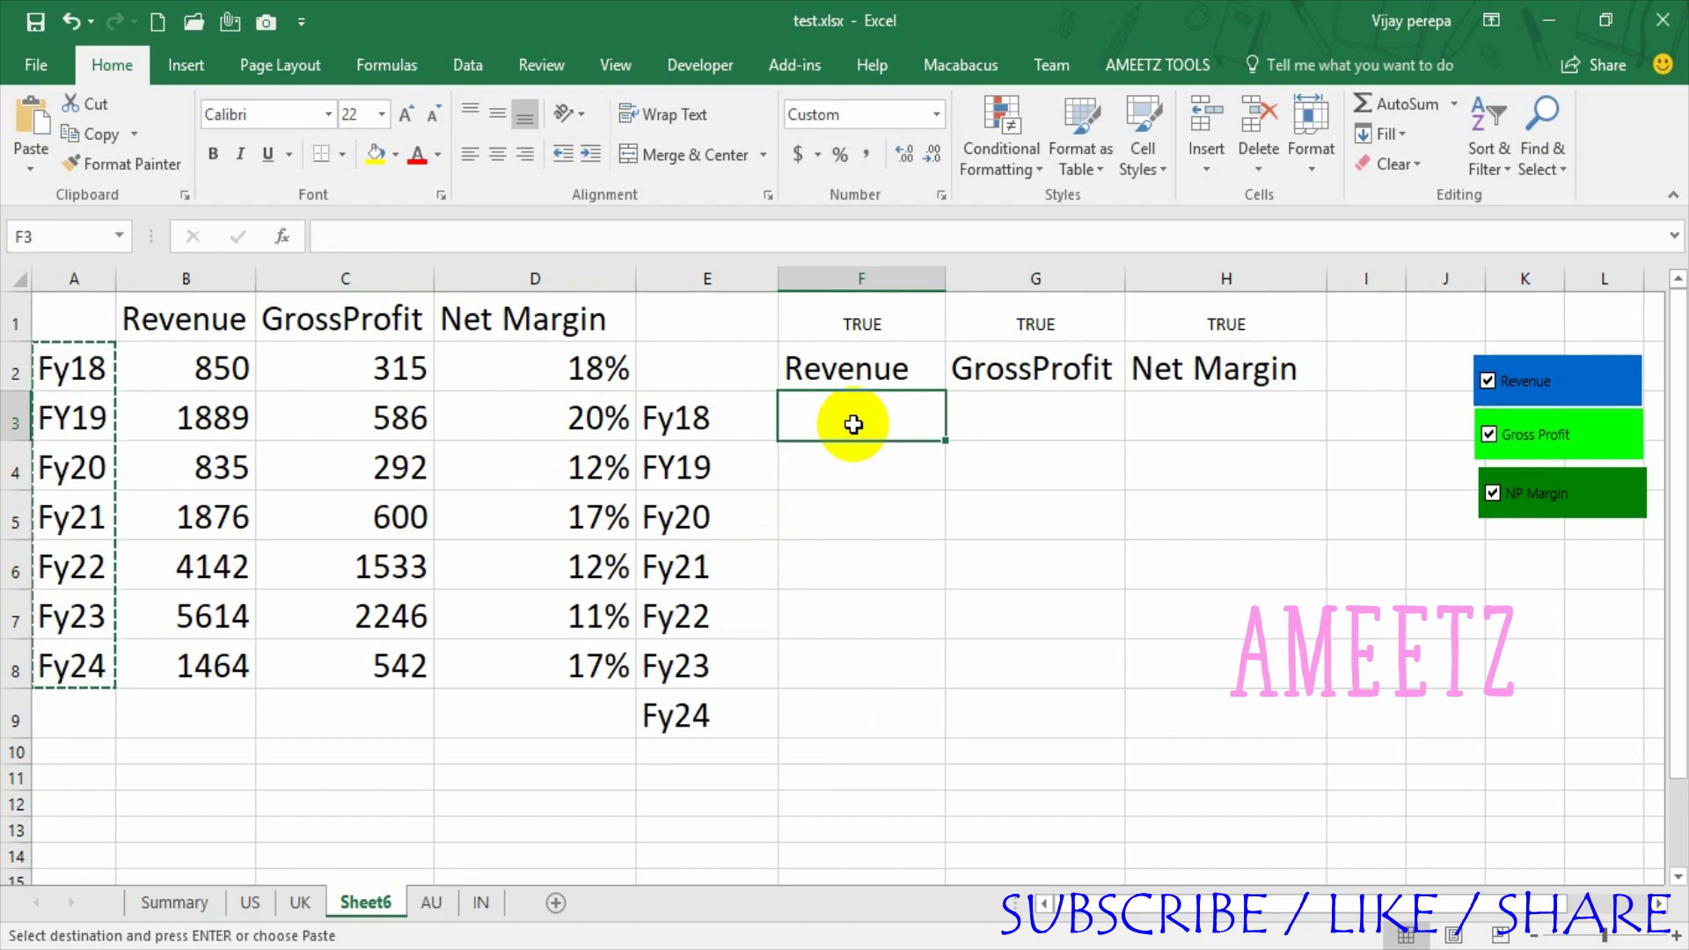
{"action": "type", "text": "=if("}
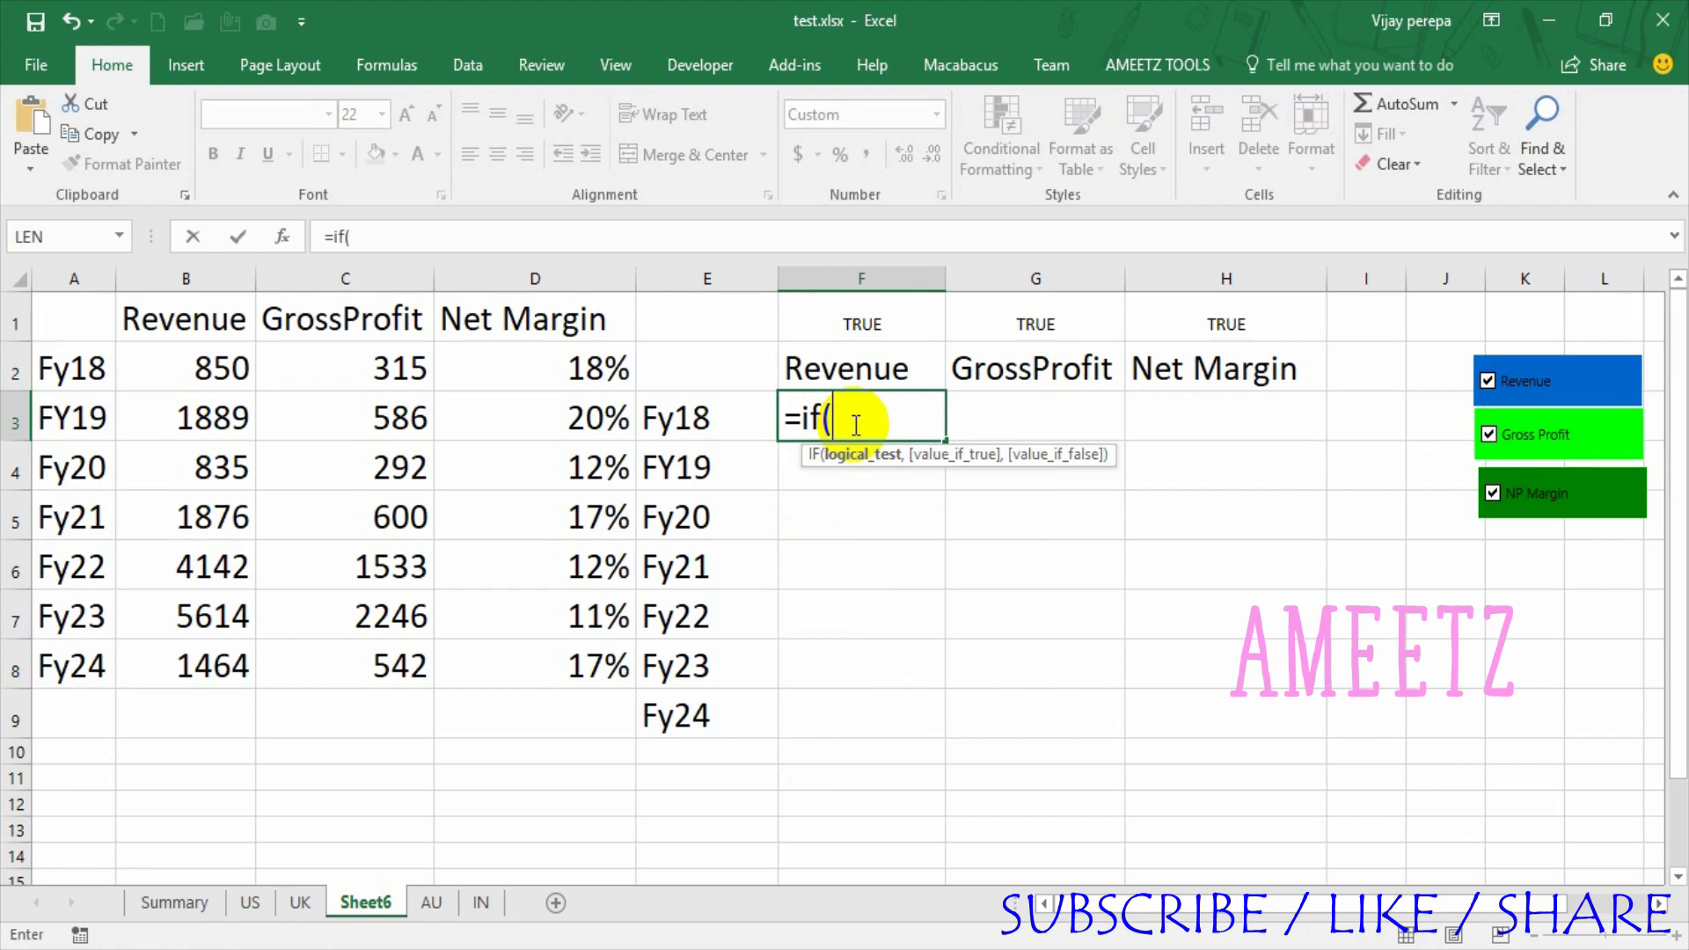
Begin the F3 IF formula with the locked test reference F$1.
{"action": "left_click", "coordinate": [908, 324]}
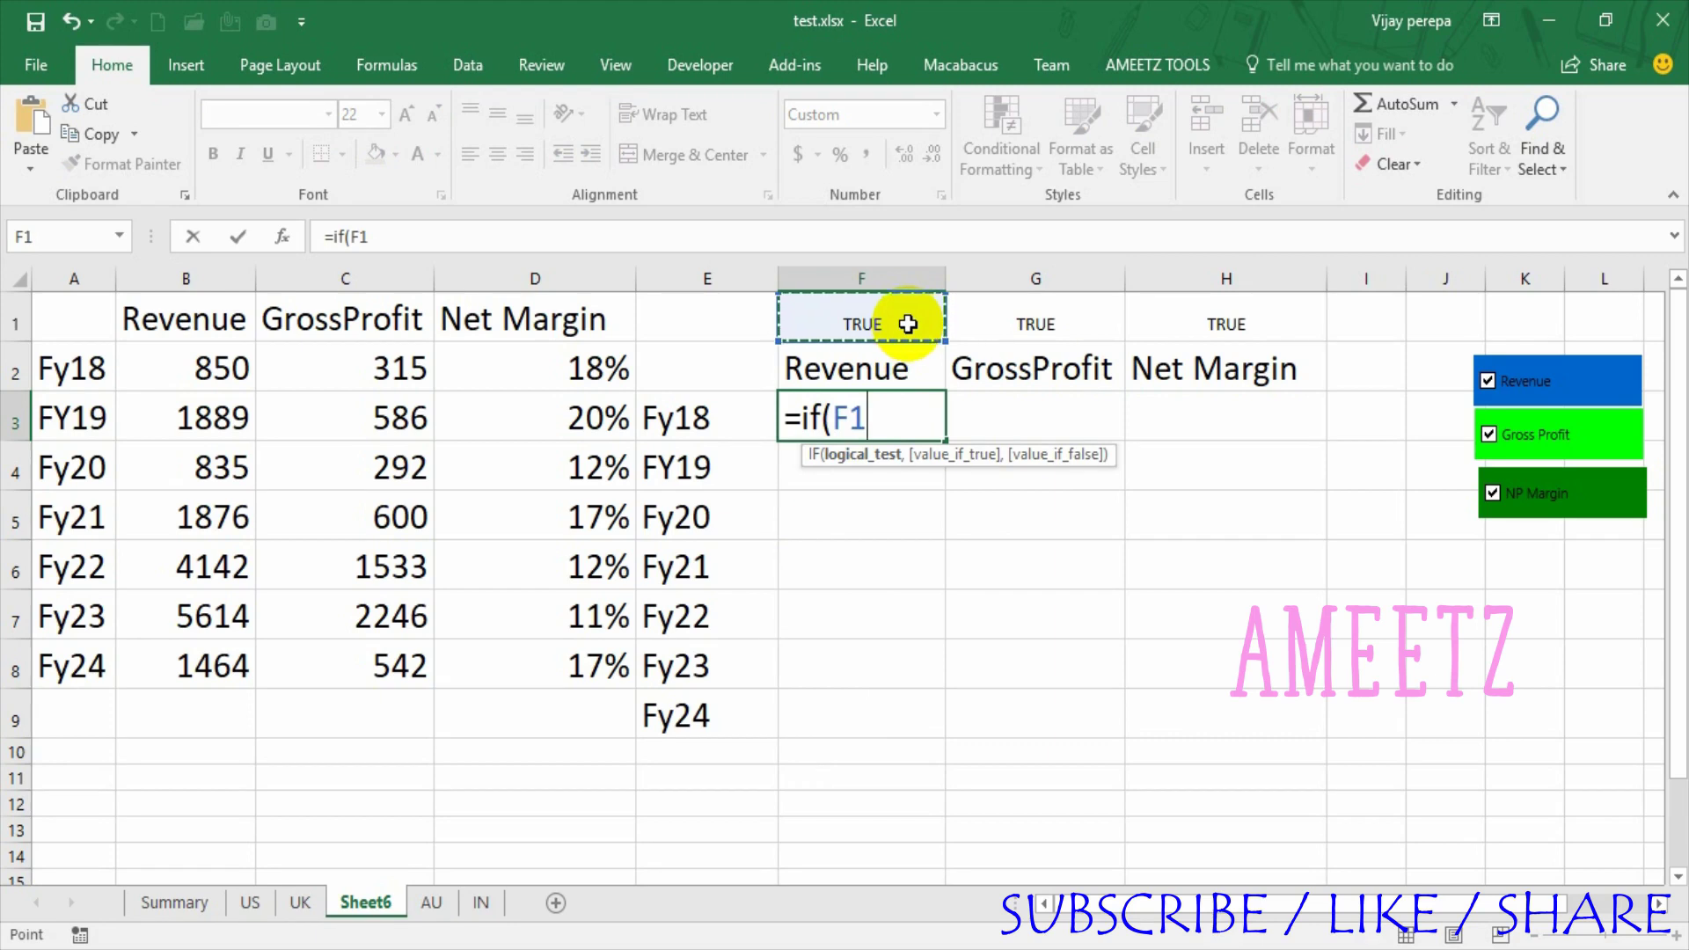
{"action": "key", "text": "F4"}
{"action": "key", "text": "F4"}
{"action": "key", "text": "F4"}
{"action": "key", "text": "F4"}
{"action": "key", "text": "F4"}
{"action": "key", "text": "F4"}
{"action": "type", "text": ","}
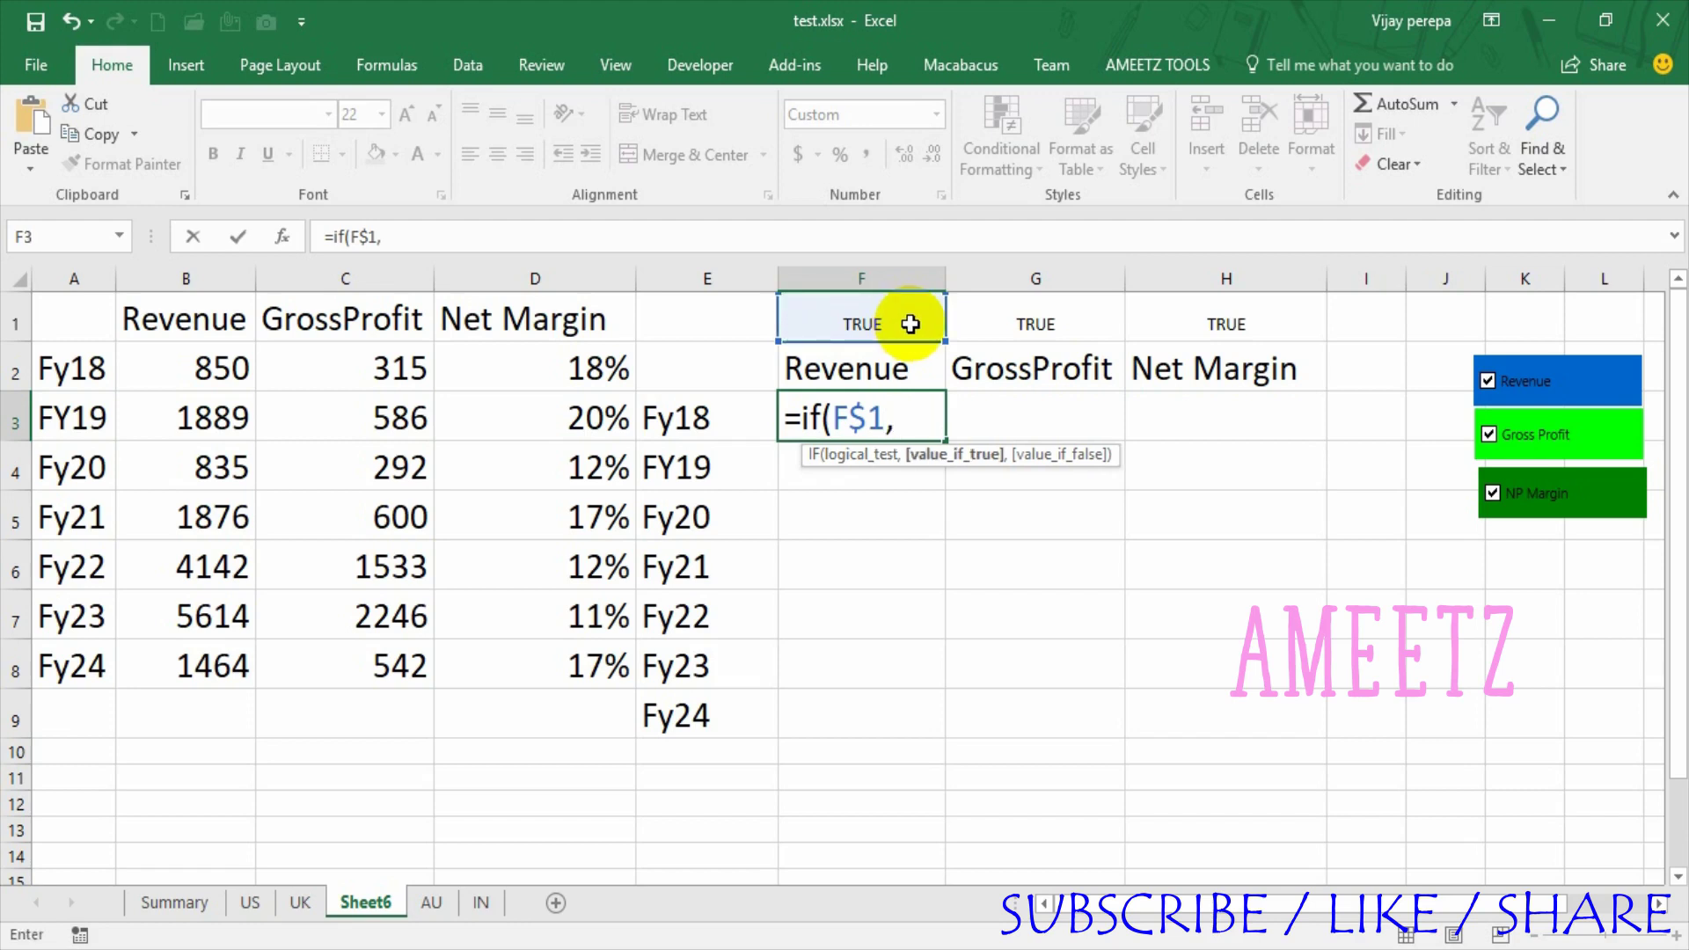
{"action": "type", "text": "vlo"}
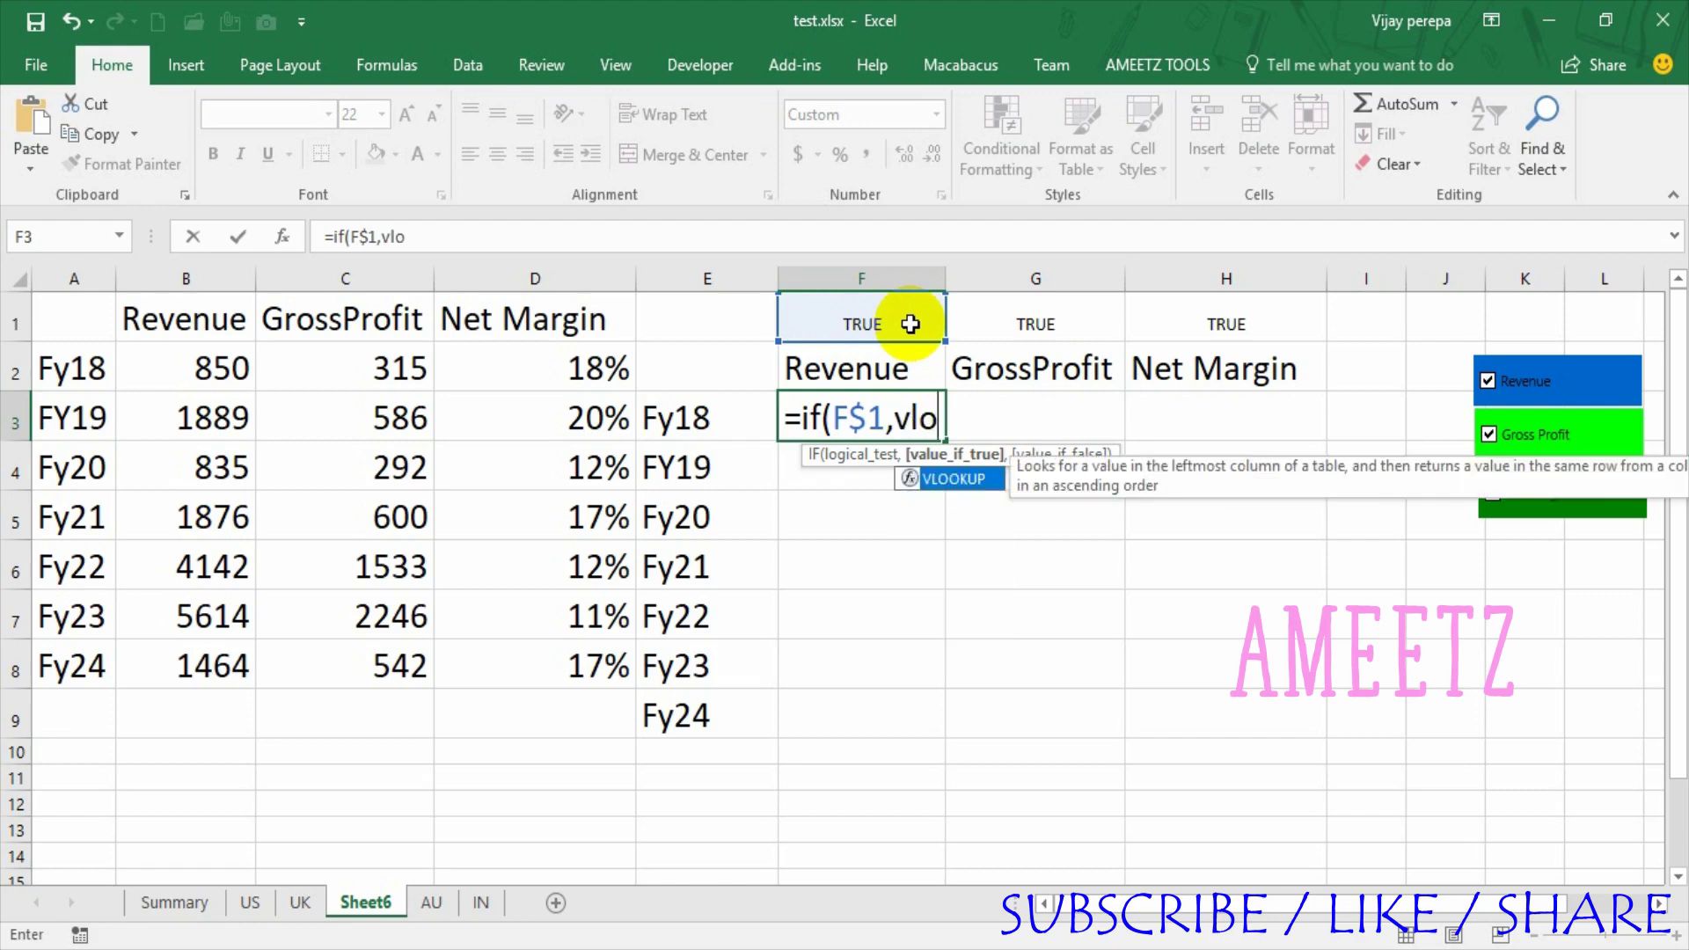
{"action": "type", "text": "okup("}
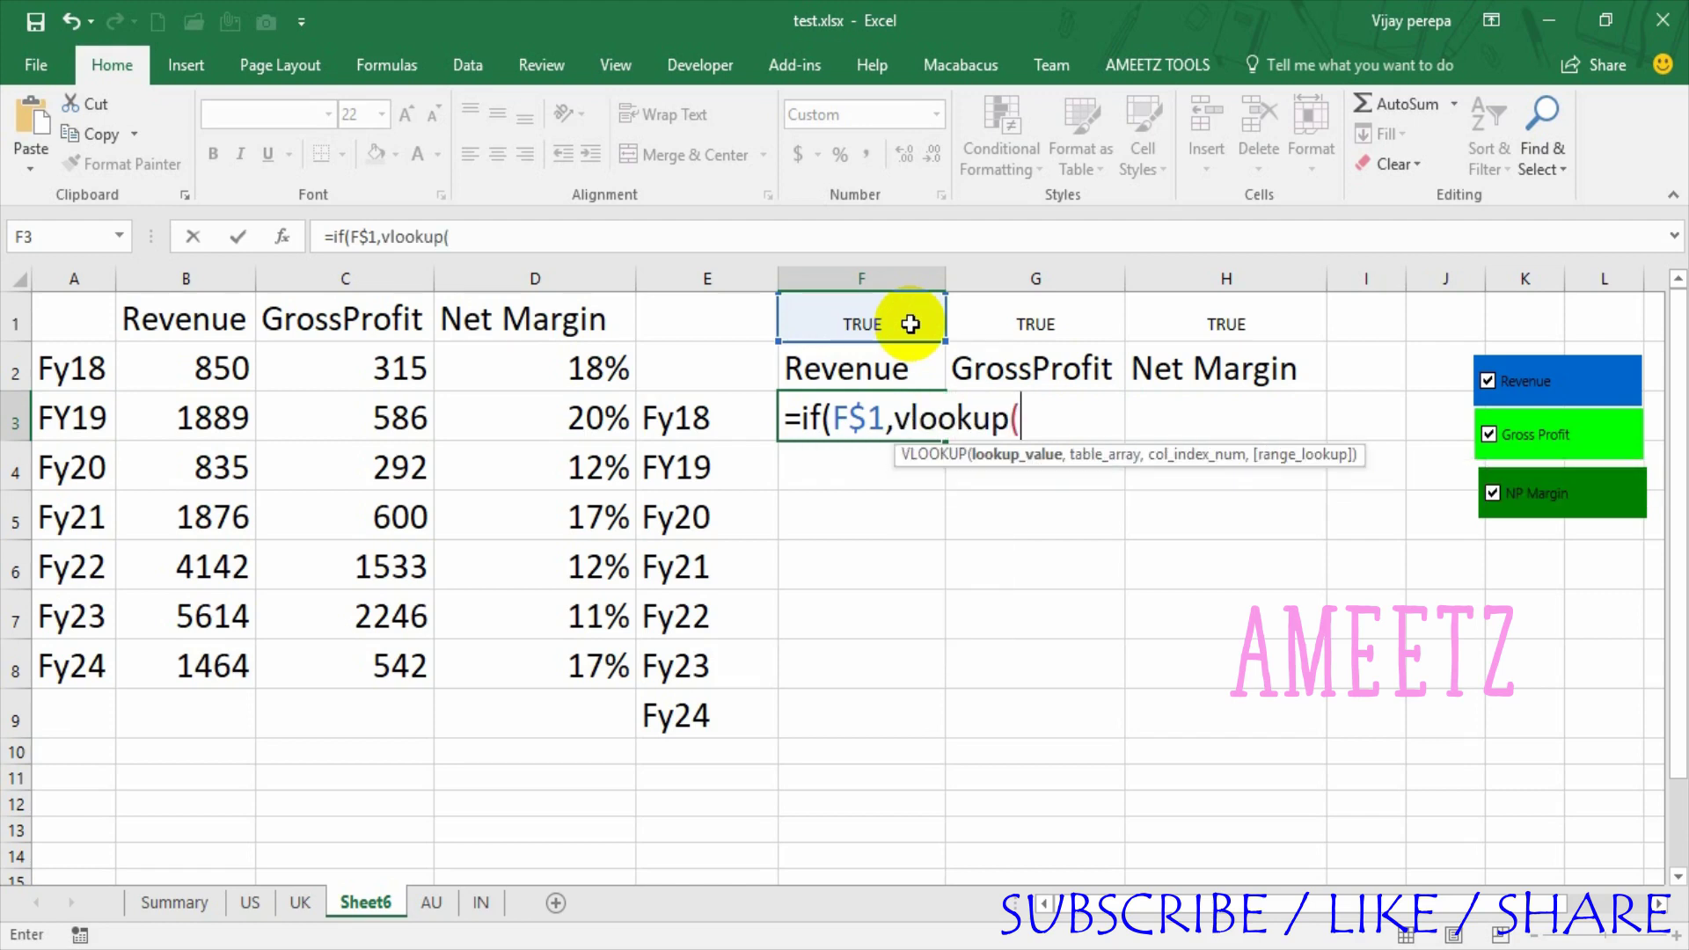
Add VLOOKUP with lookup value $E3 and absolute table $A$2:$D$8 to F3's formula.
{"action": "left_click", "coordinate": [706, 418]}
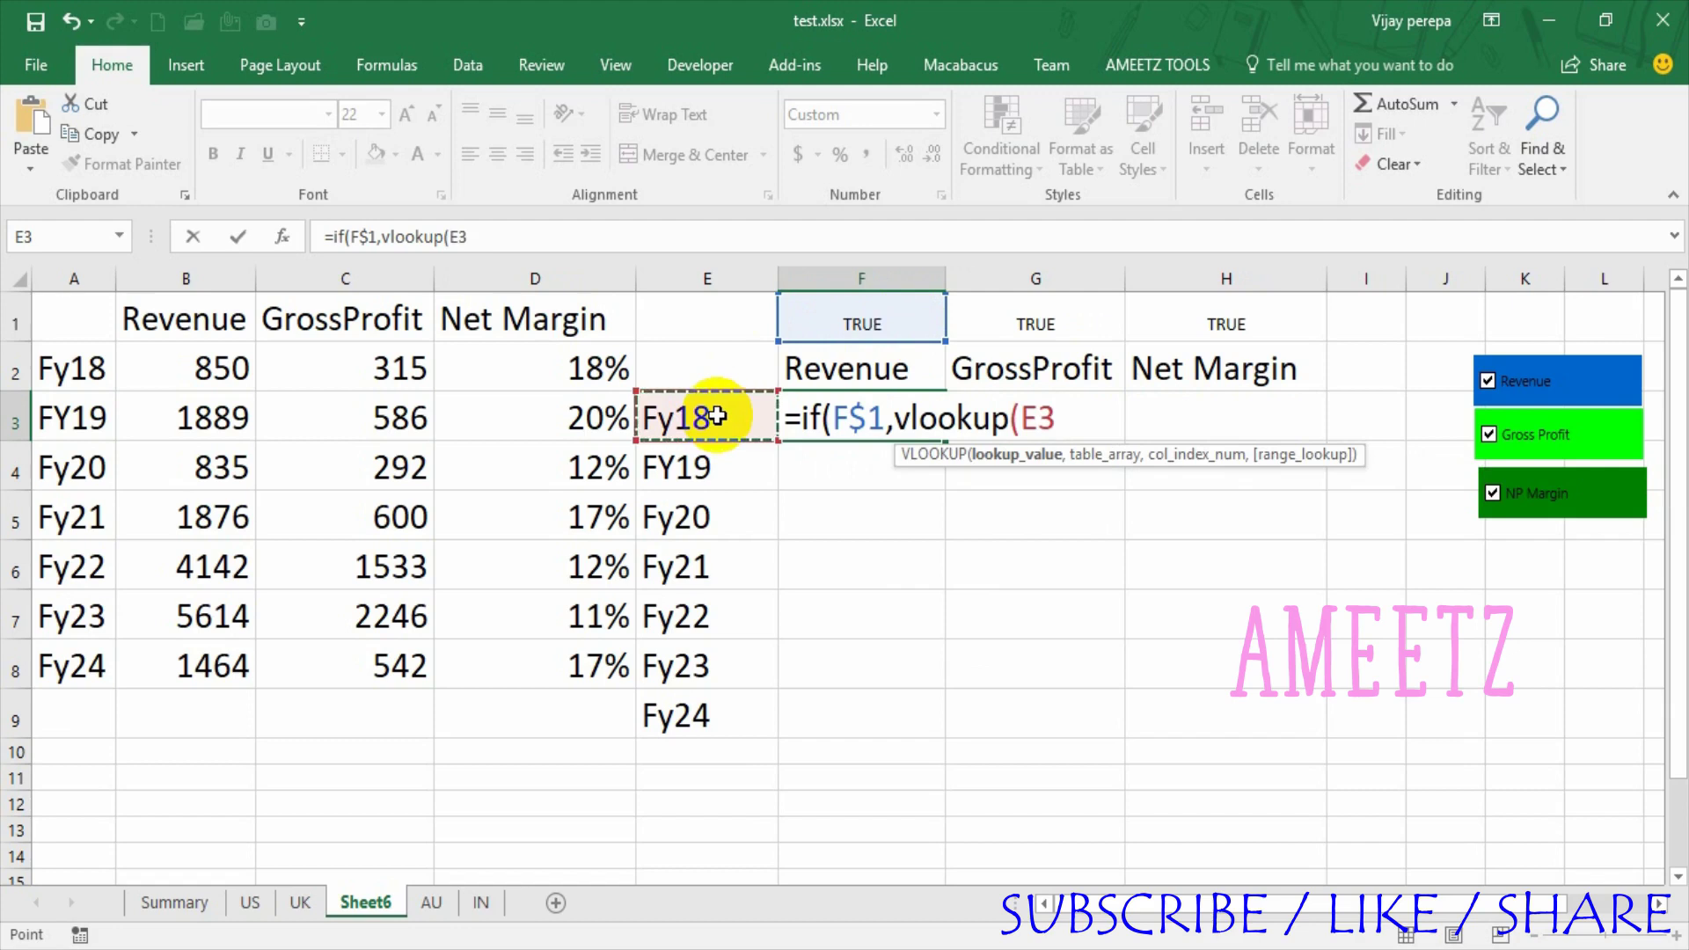
{"action": "key", "text": "F4"}
{"action": "key", "text": "F4"}
{"action": "key", "text": "F4"}
{"action": "type", "text": ","}
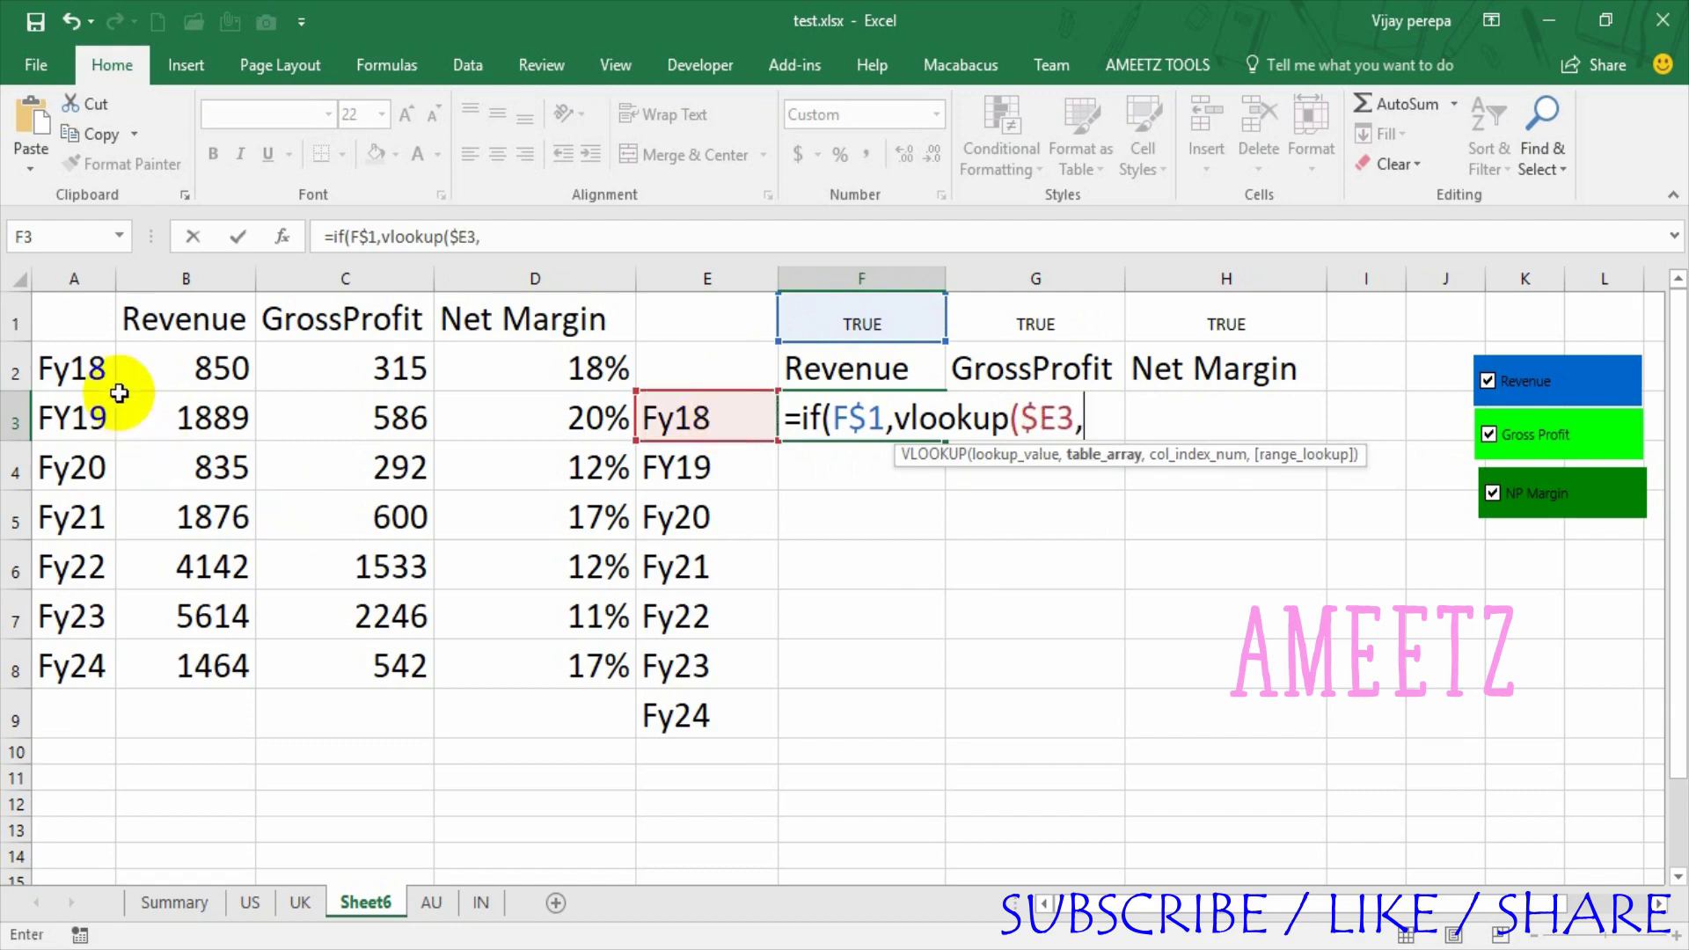
{"action": "left_click_drag", "start_coordinate": [74, 369], "coordinate": [550, 645]}
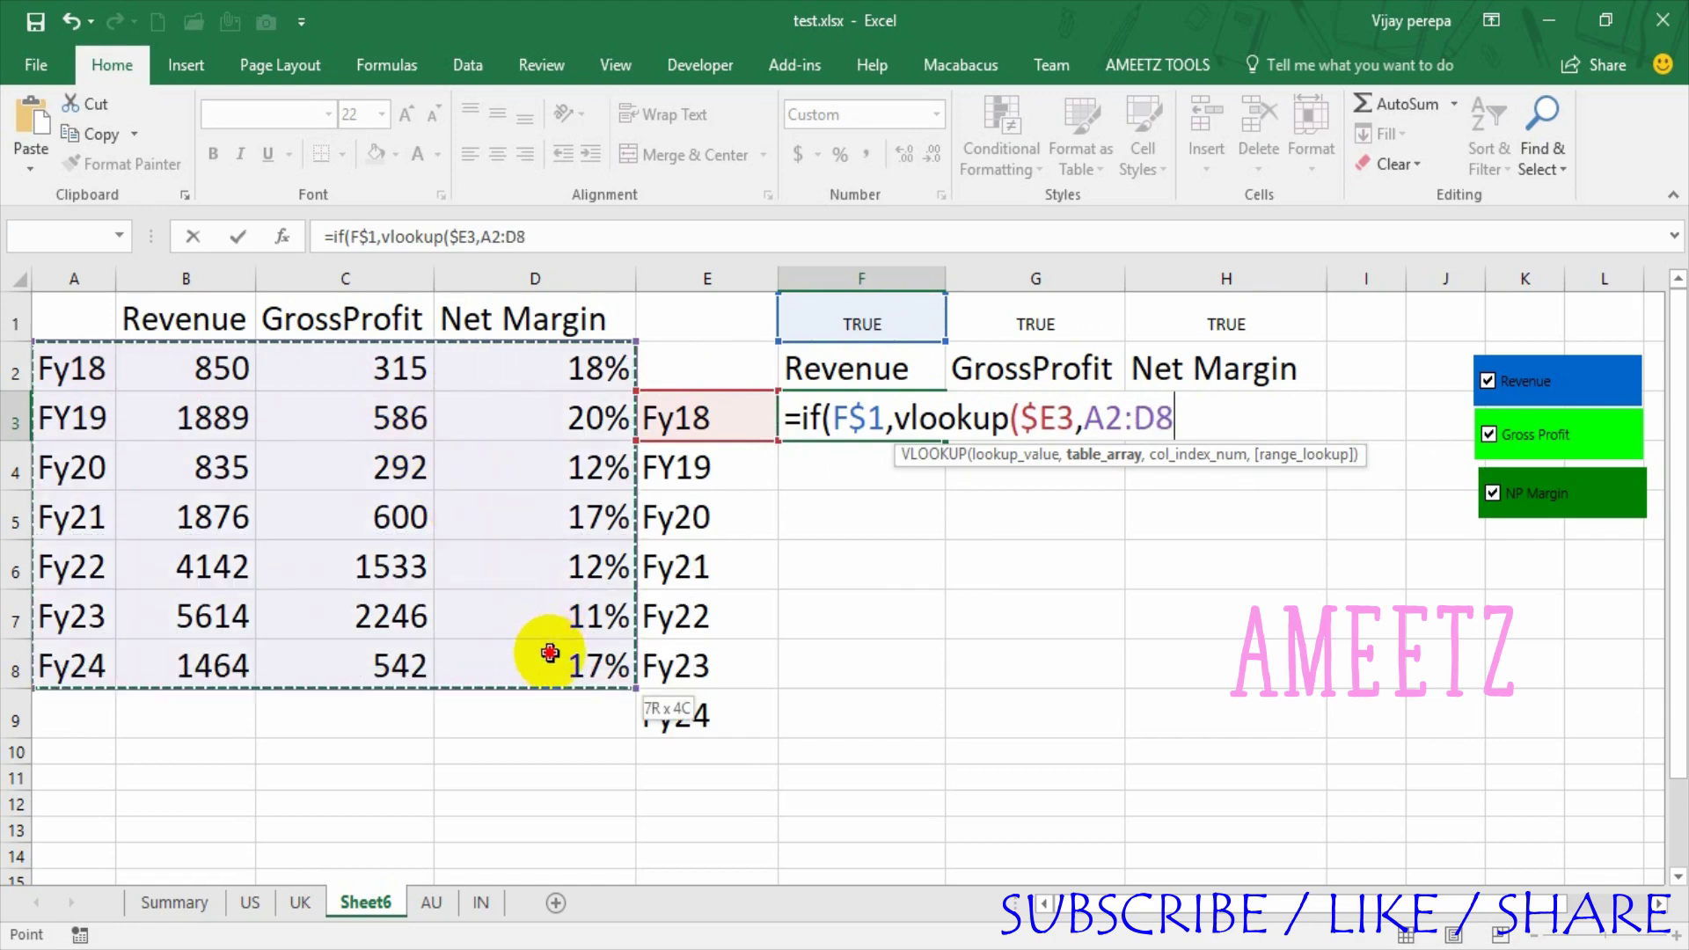
{"action": "key", "text": "F4"}
{"action": "type", "text": ","}
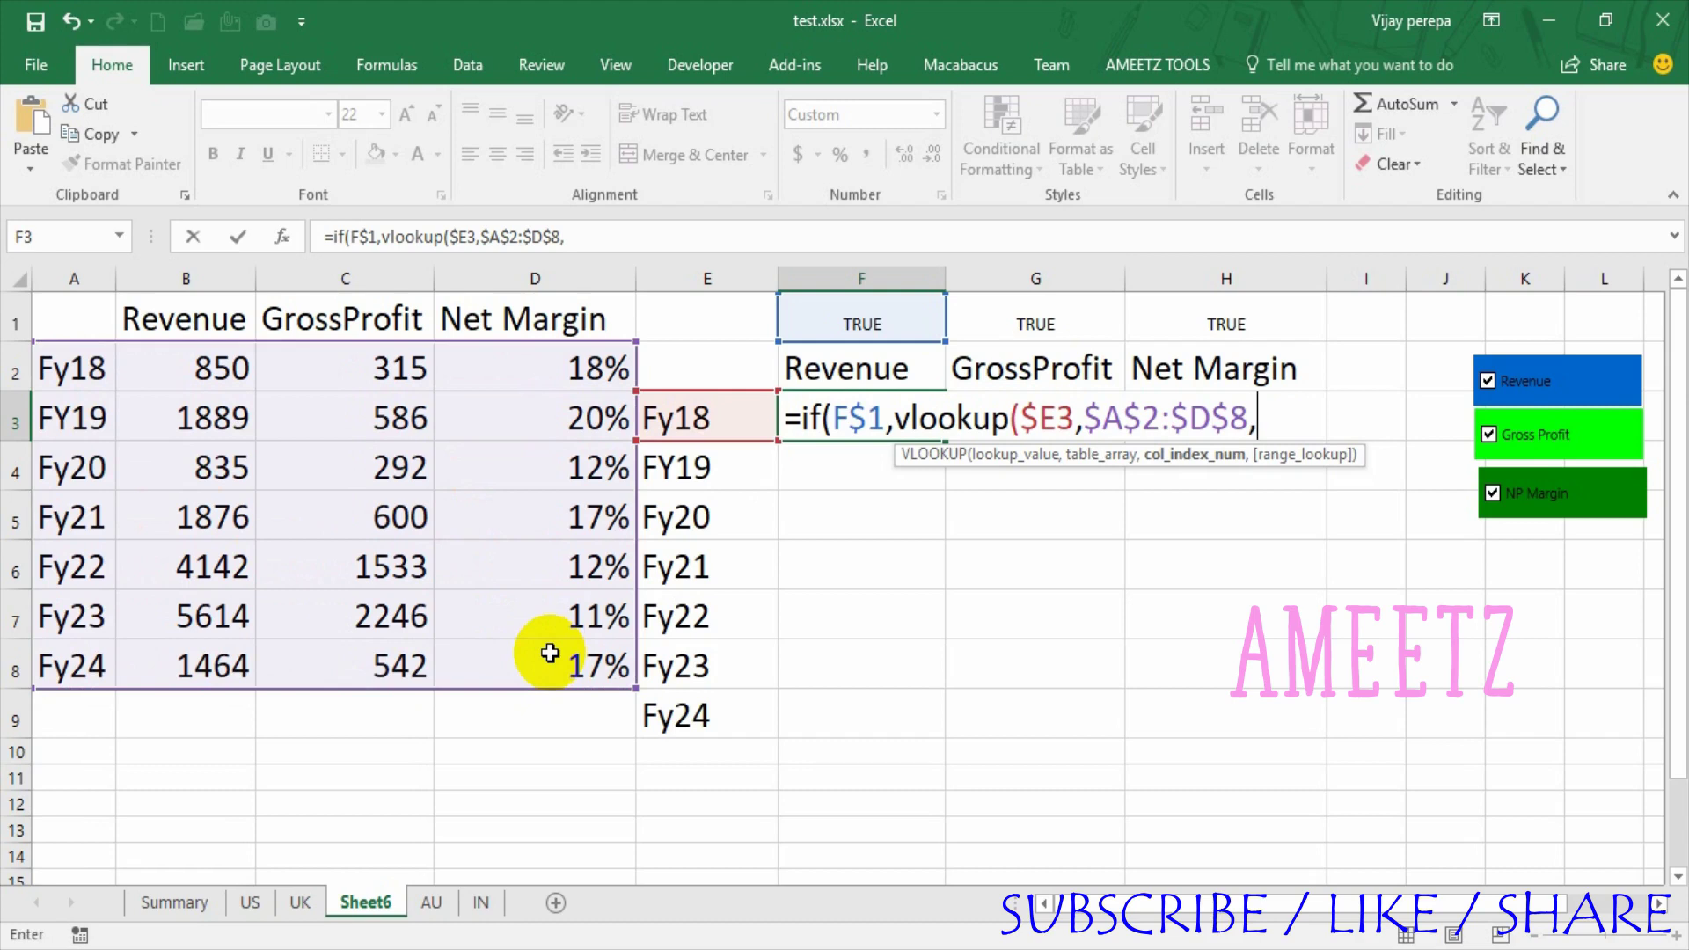
{"action": "type", "text": "=columns("}
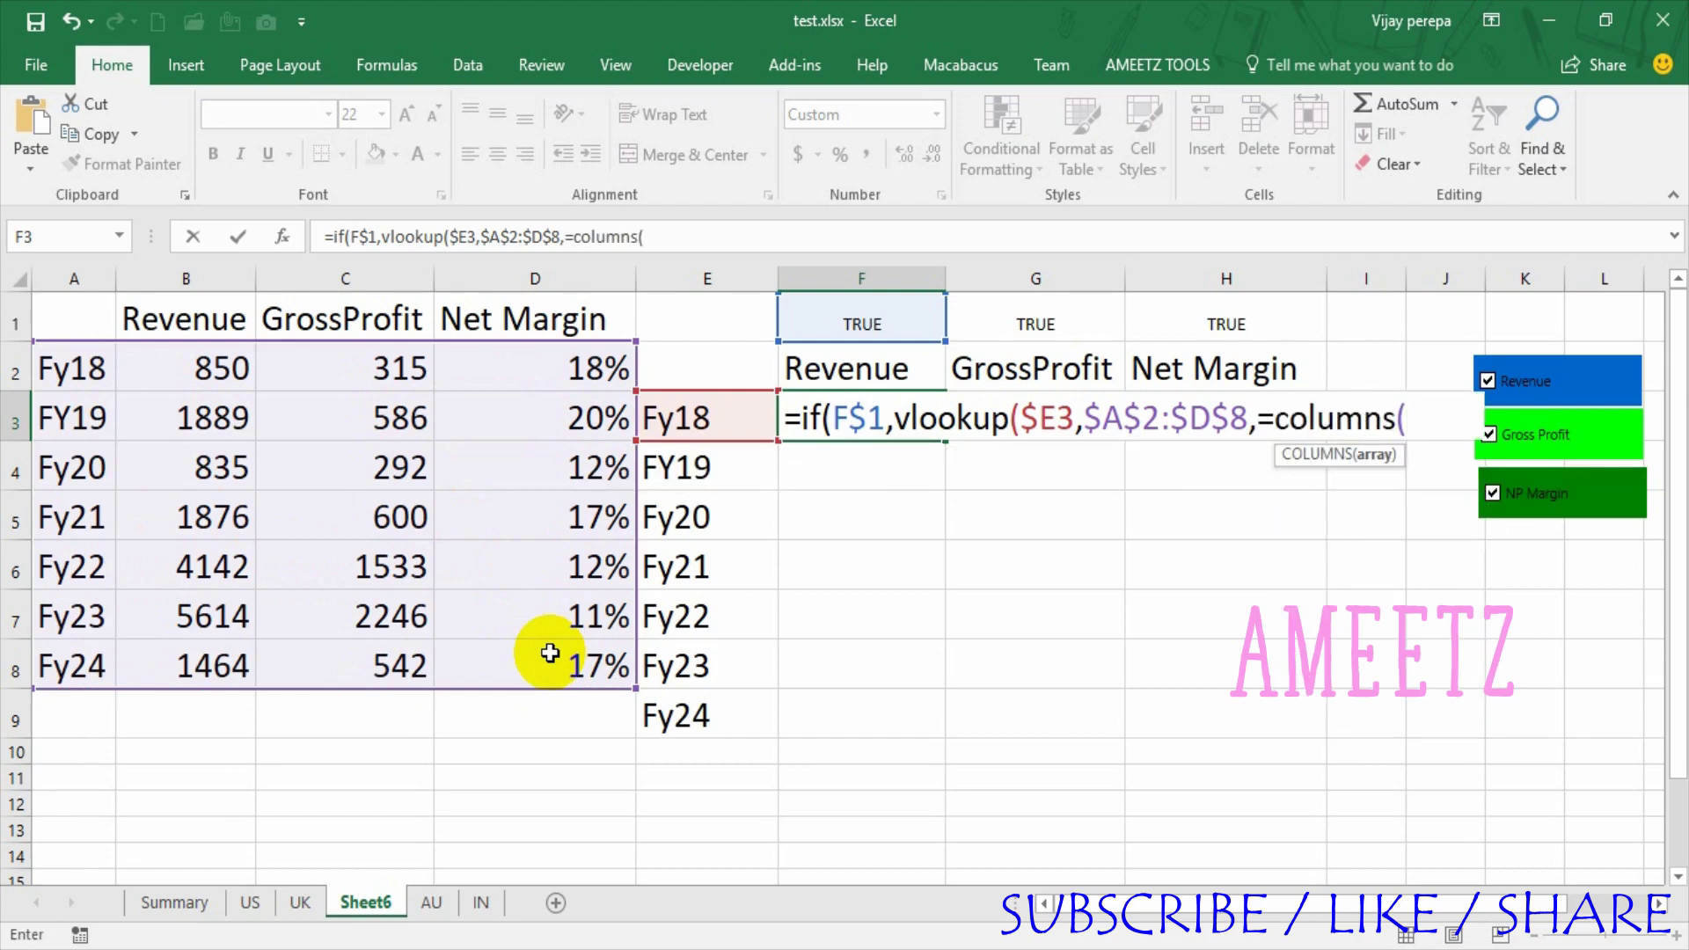
Set the VLOOKUP column index to COLUMNS($E$3:E3)+1, removing the stray equals sign.
{"action": "key", "text": "BackSpace"}
{"action": "key", "text": "BackSpace"}
{"action": "key", "text": "BackSpace"}
{"action": "type", "text": "co"}
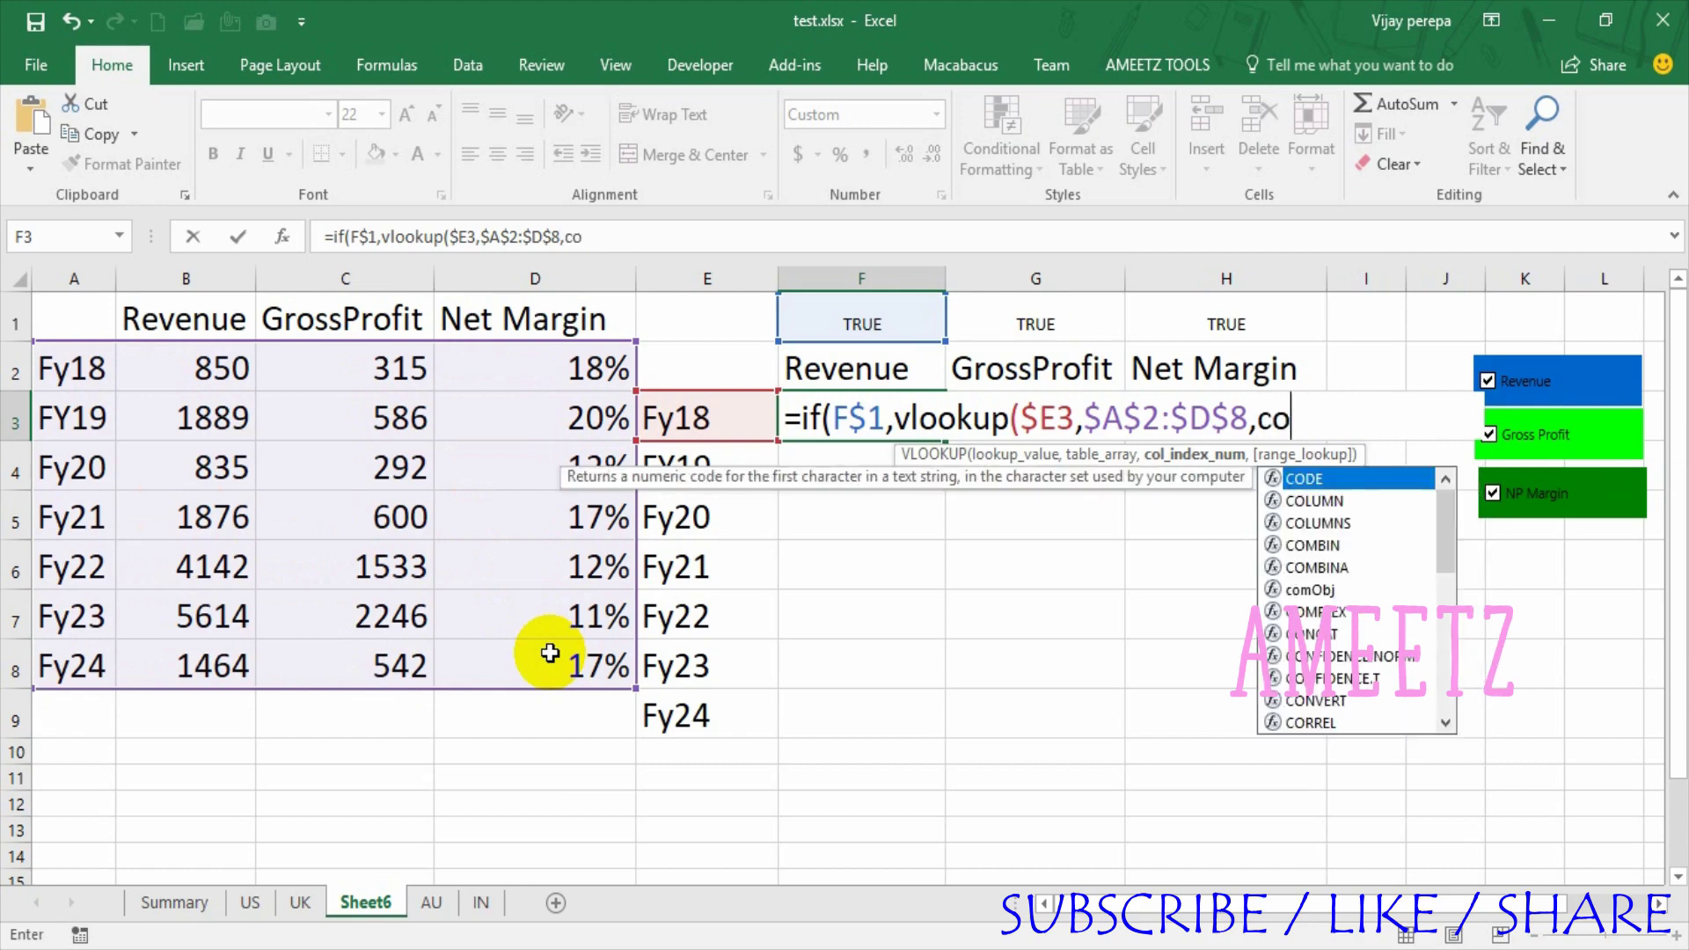
{"action": "type", "text": "lumns("}
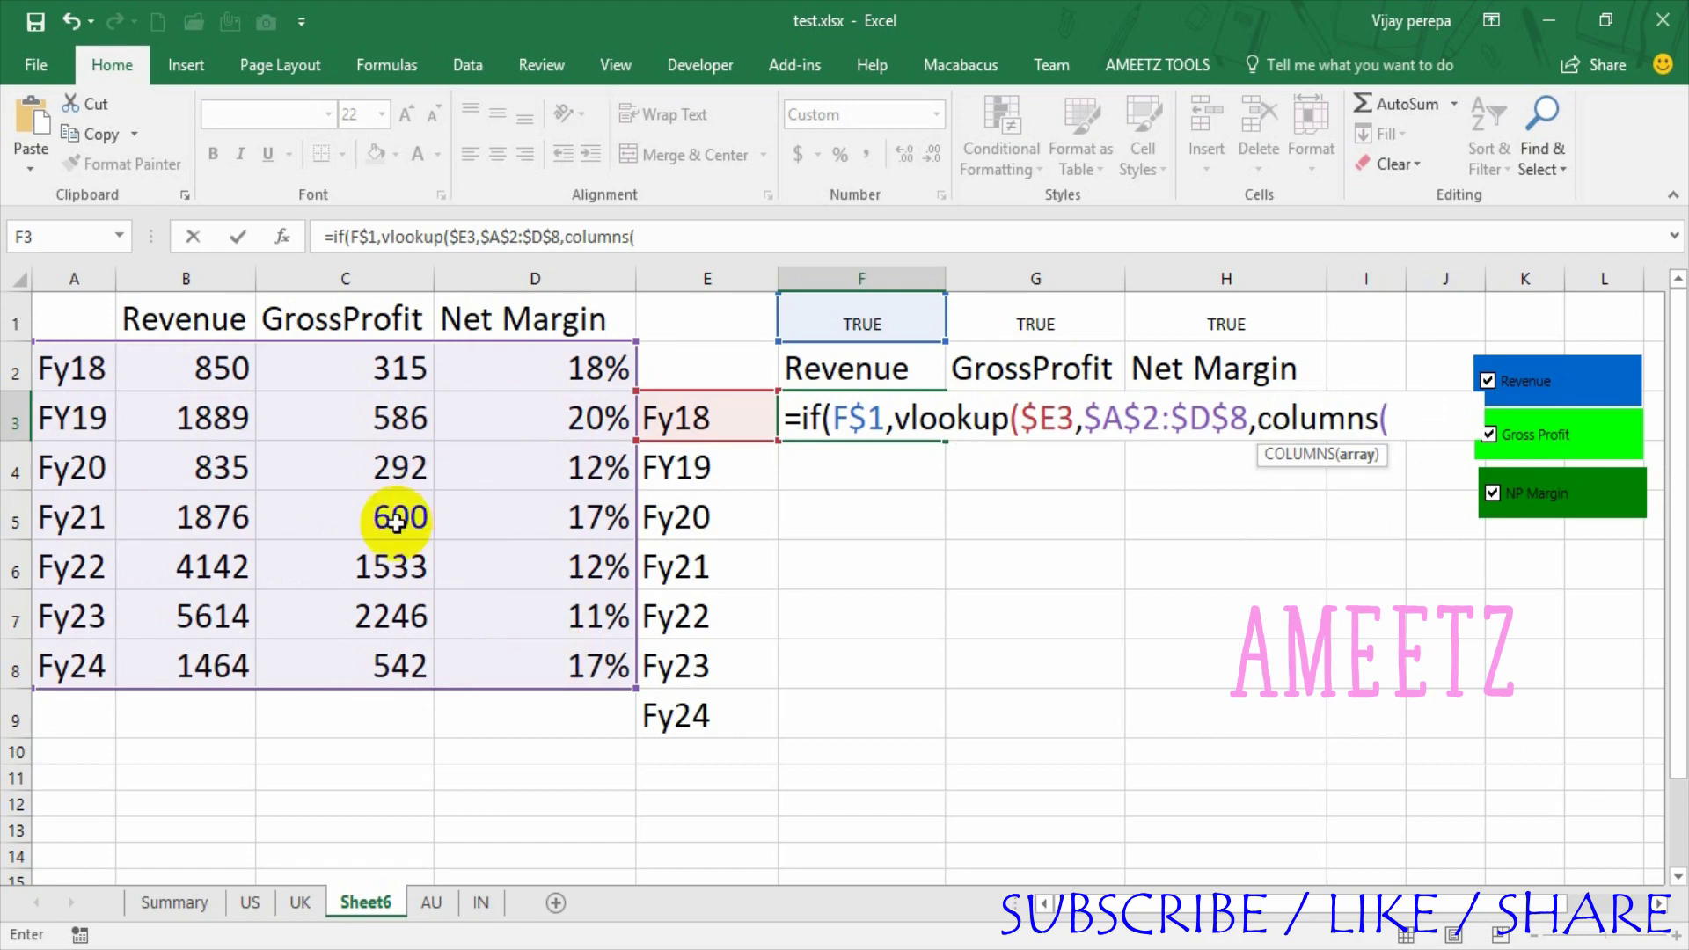
{"action": "left_click", "coordinate": [745, 420]}
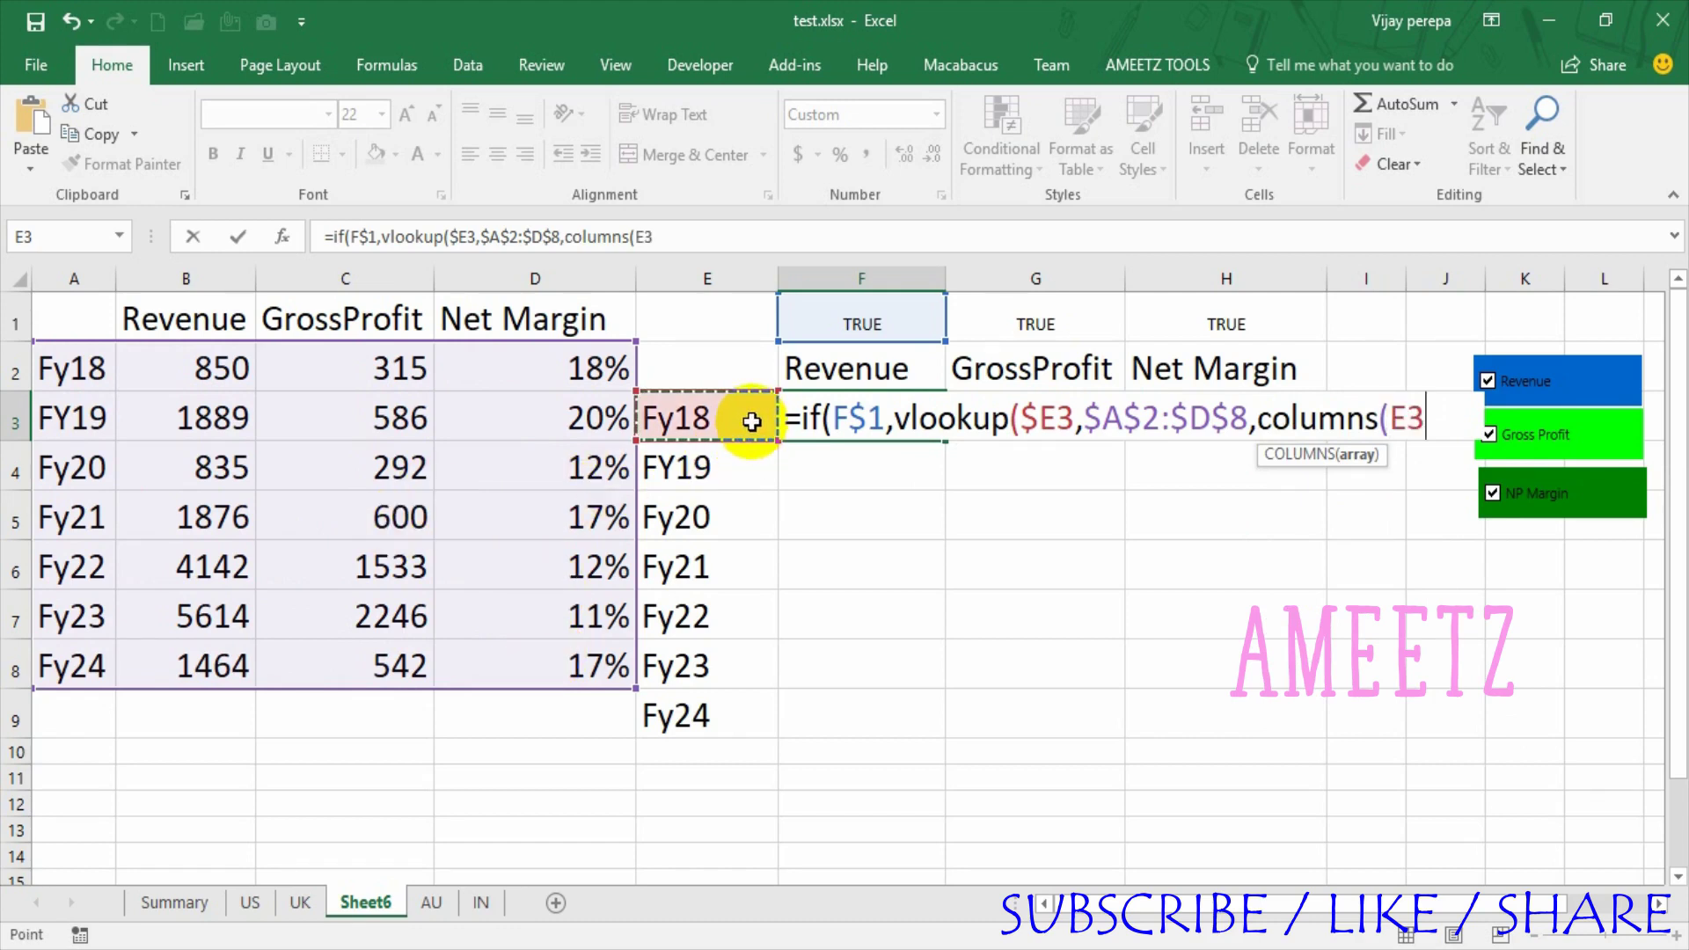
{"action": "key", "text": "F8"}
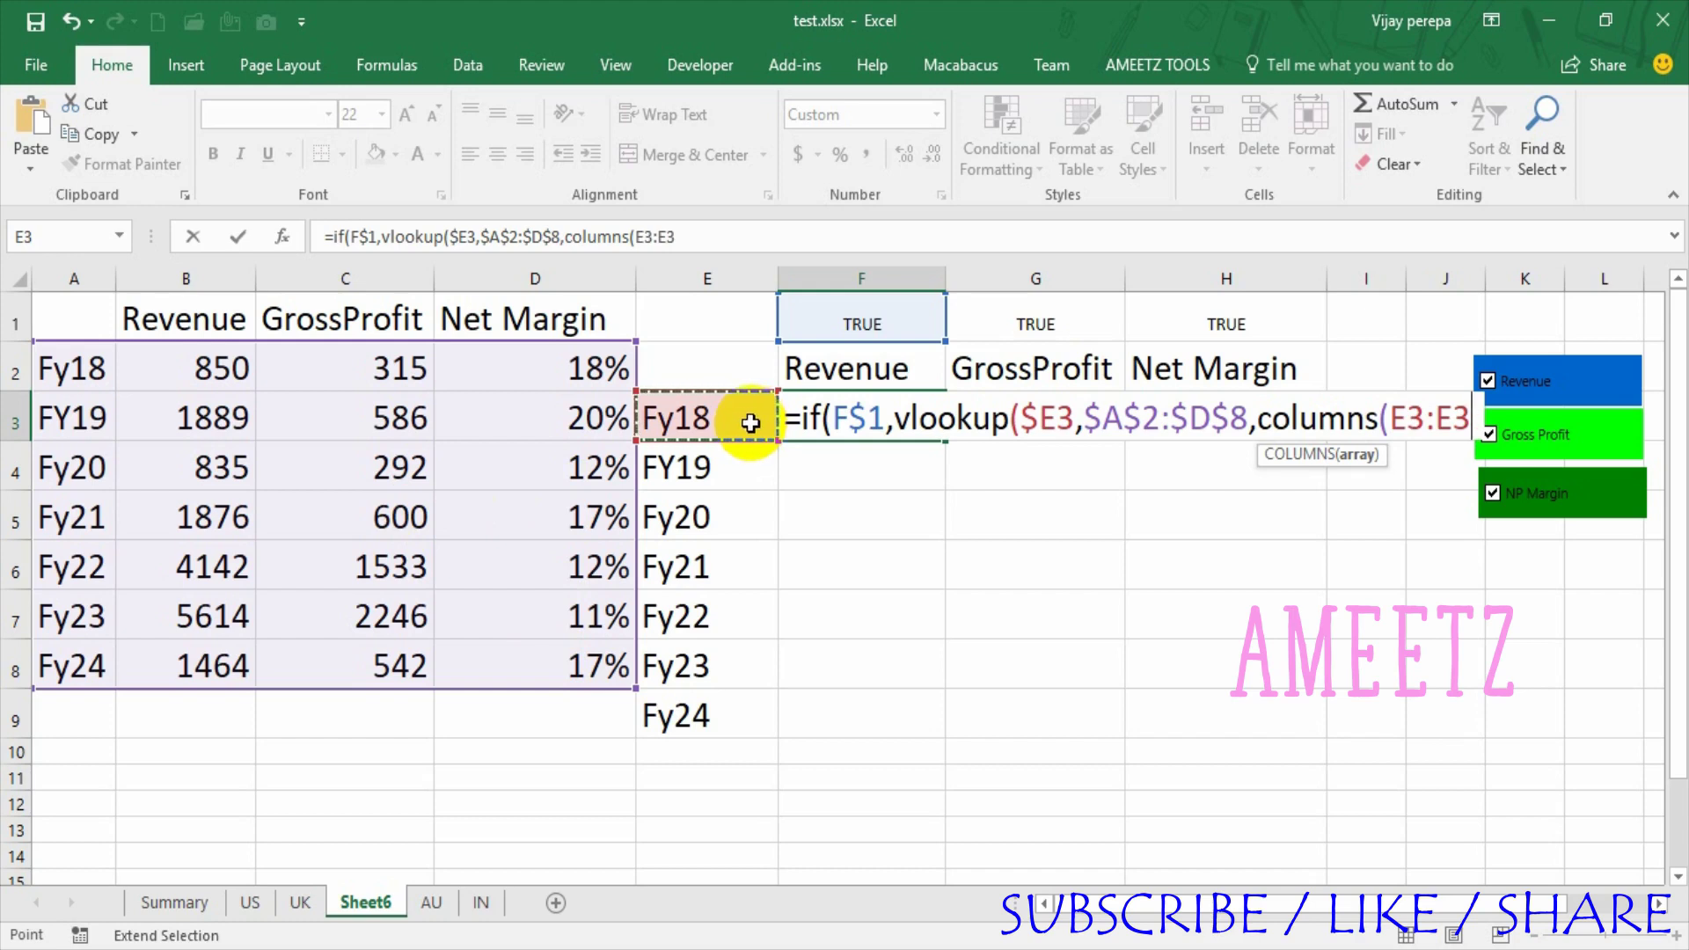
{"action": "type", "text": ")"}
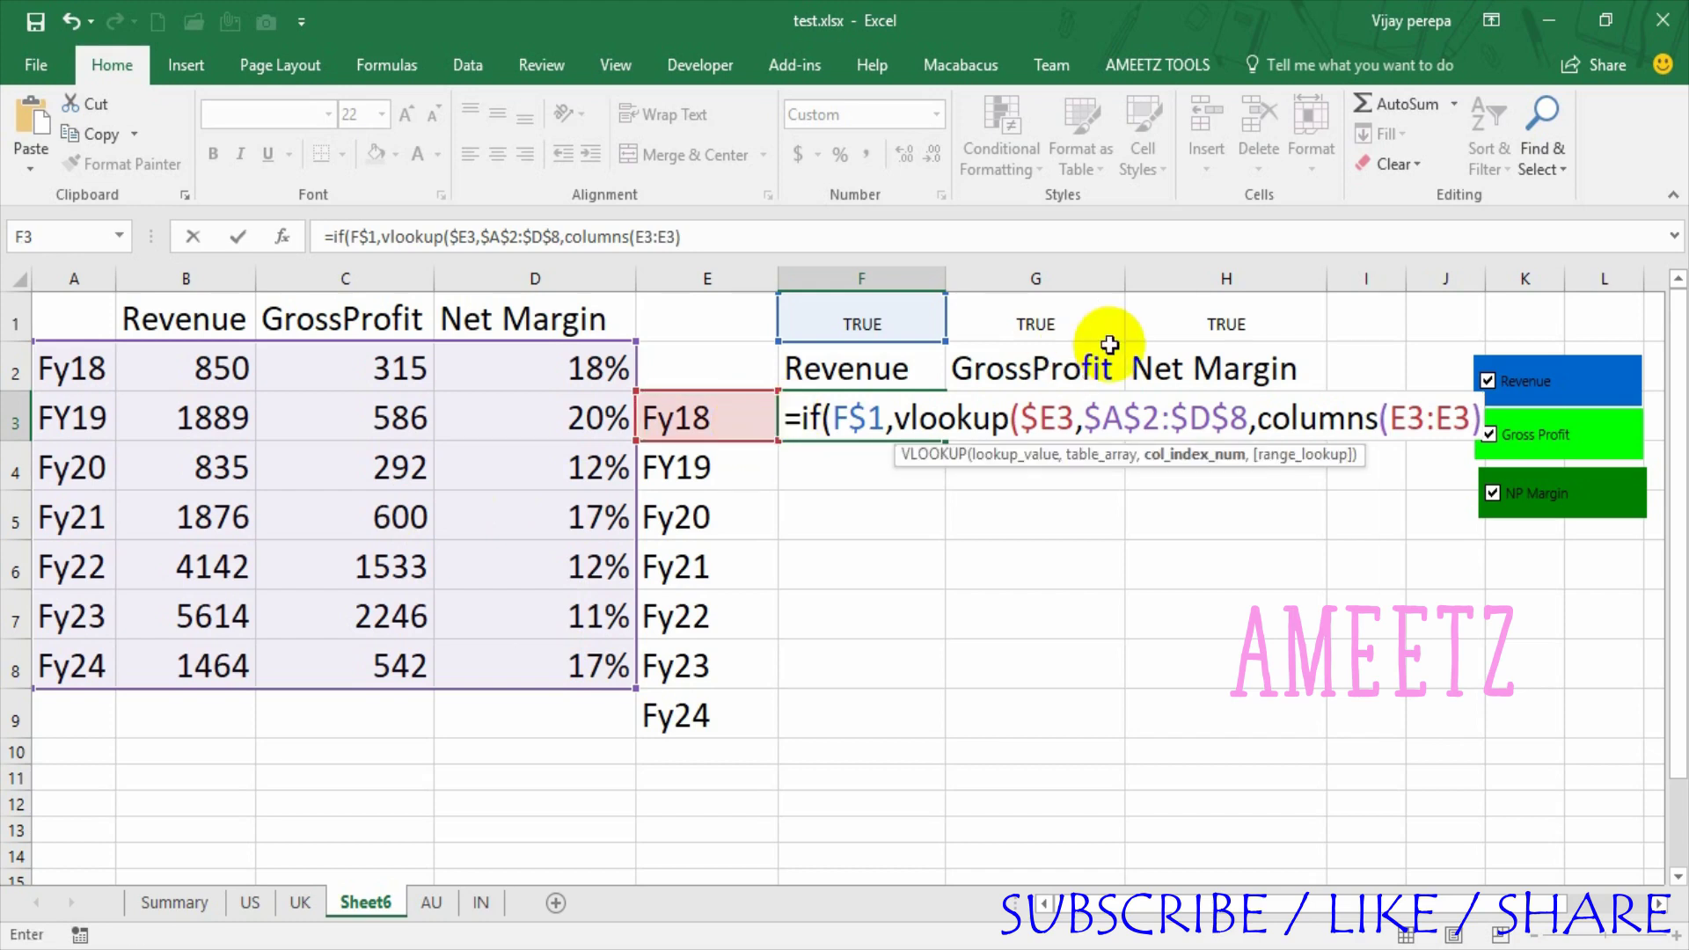
{"action": "left_click", "coordinate": [1409, 419]}
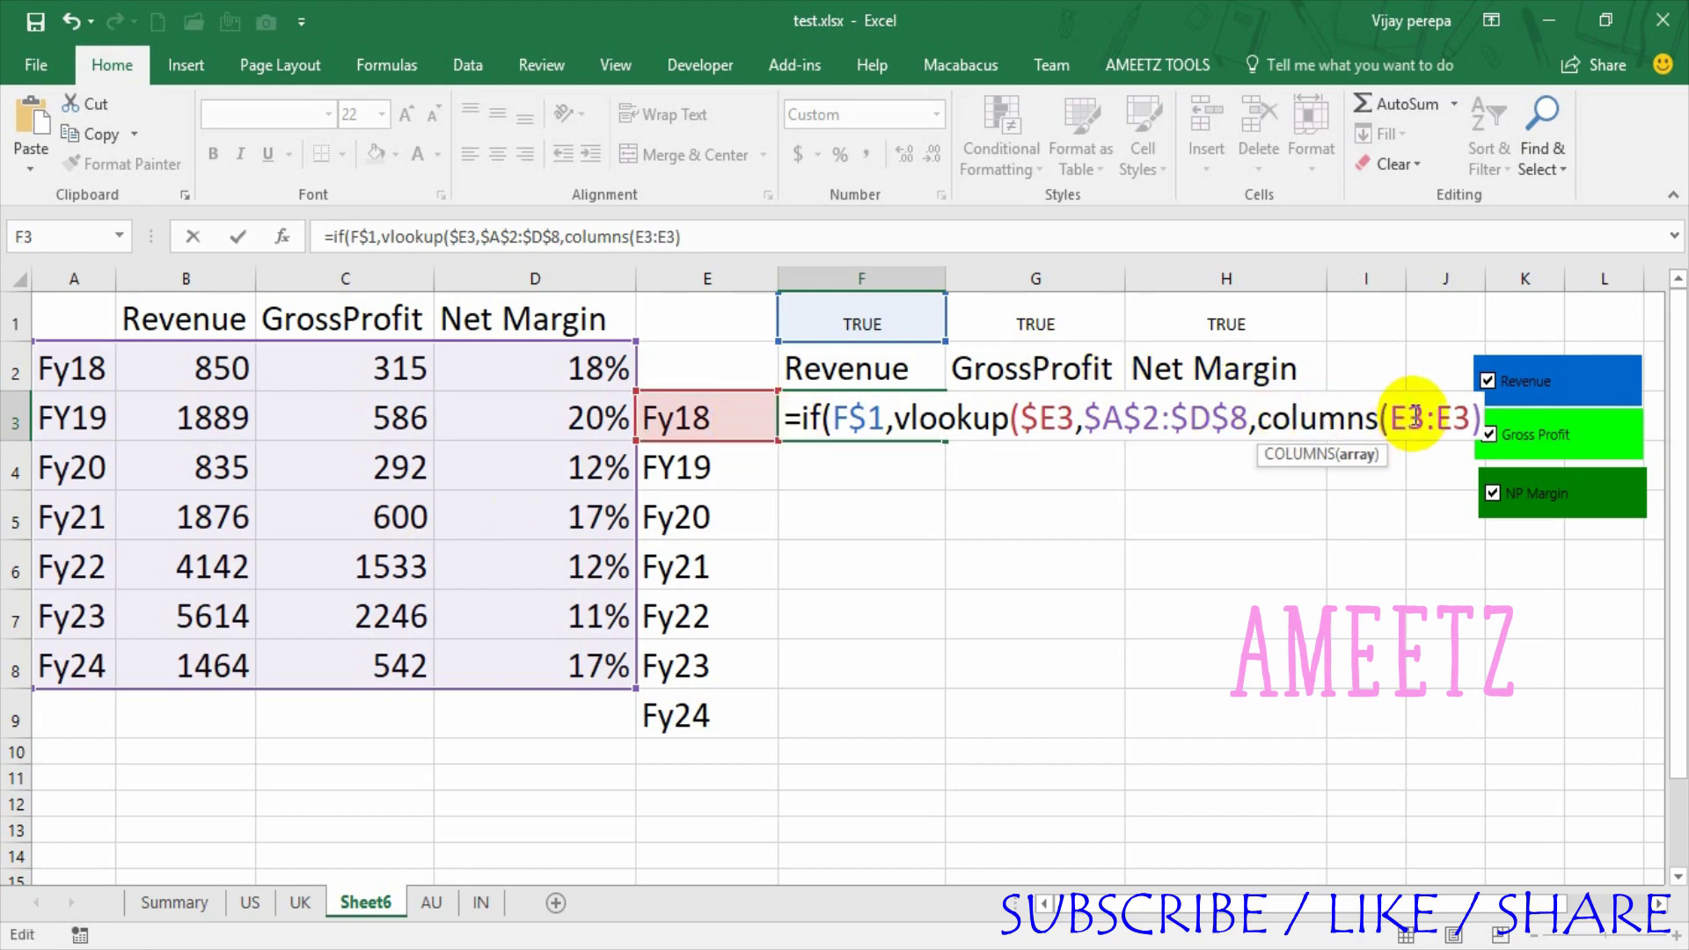
{"action": "key", "text": "F4"}
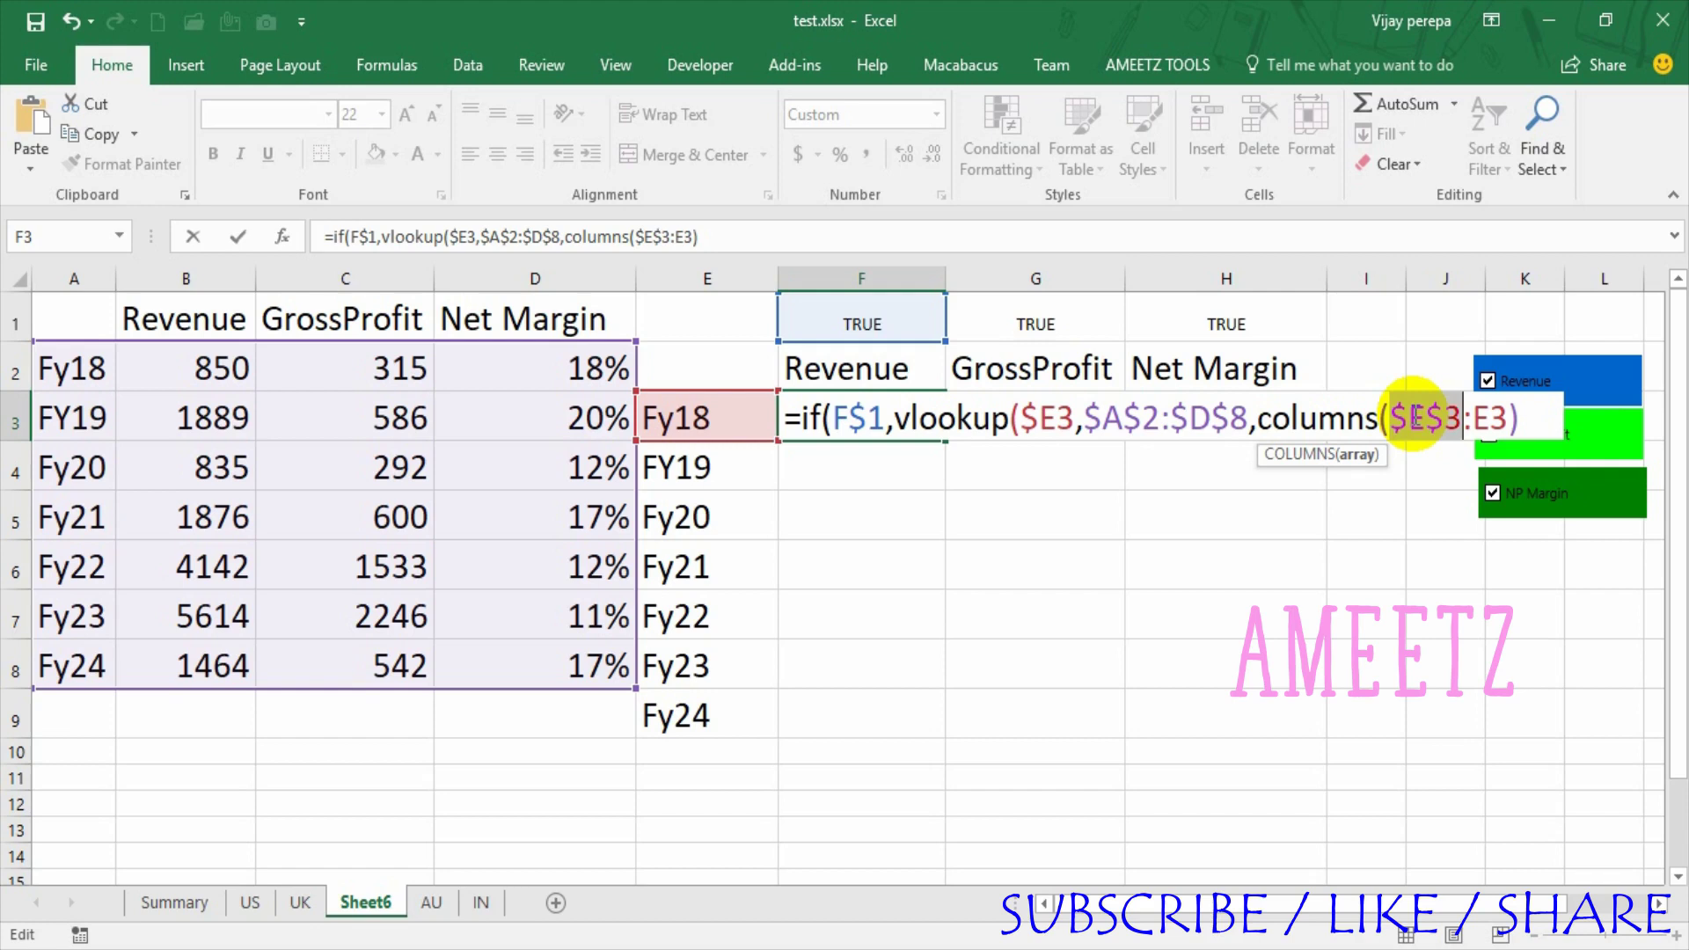
Finish with a FALSE match and blank "" fallback, and enter the formula, returning 850.
{"action": "left_click", "coordinate": [1517, 420]}
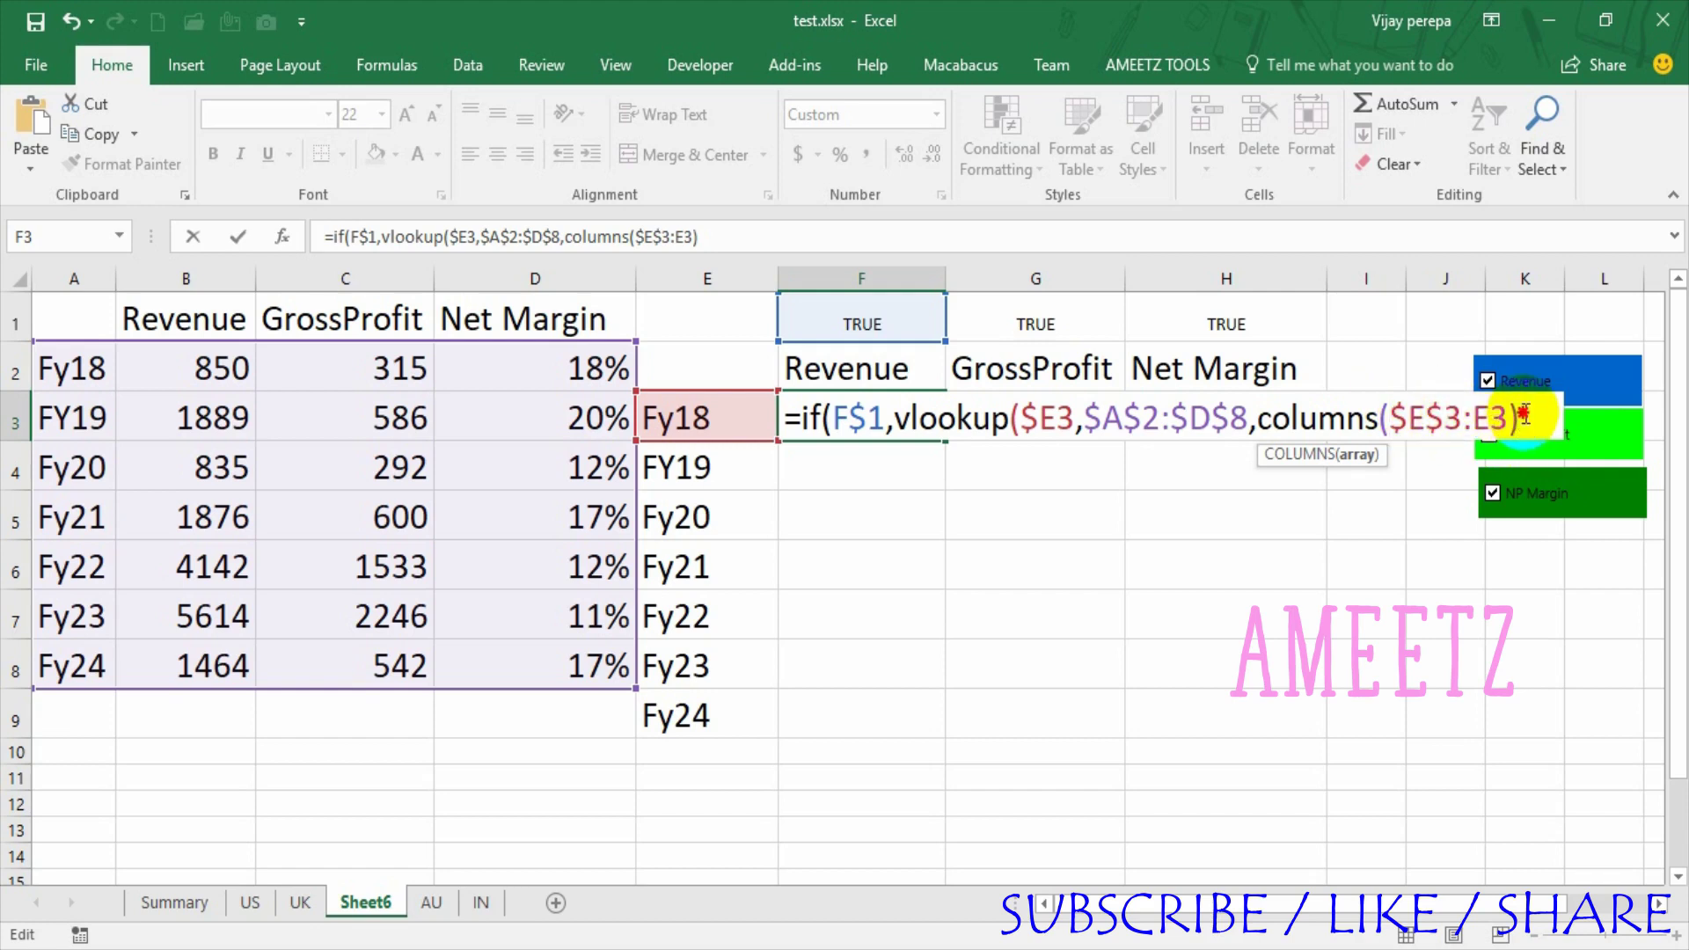
{"action": "type", "text": "+"}
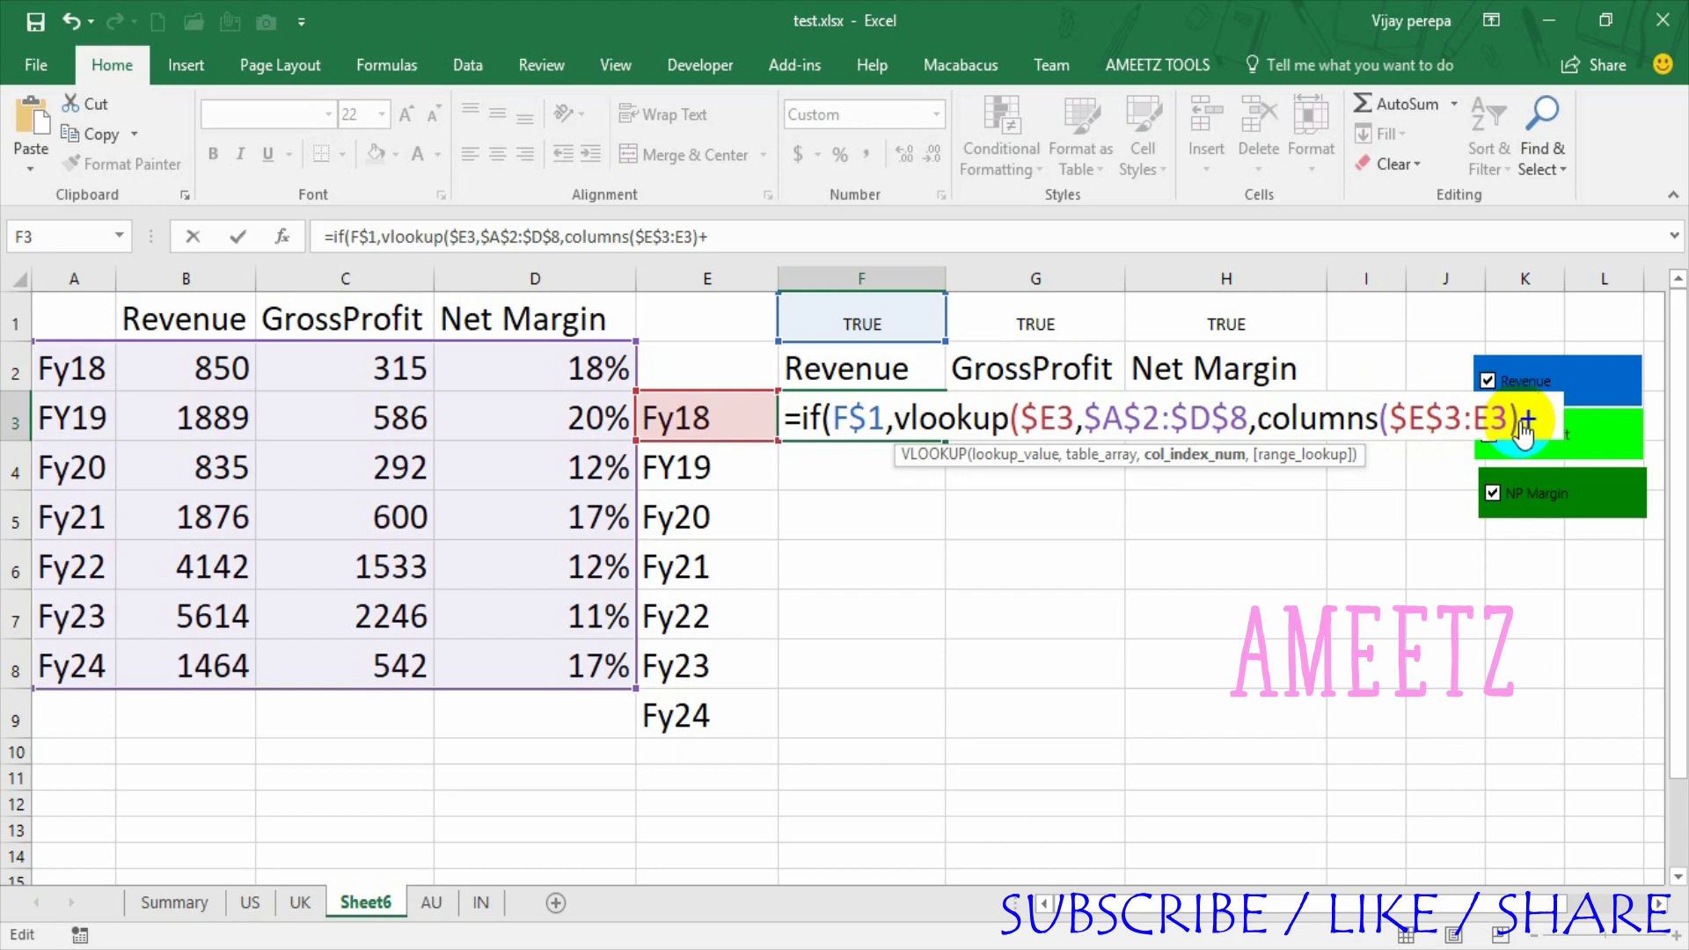
{"action": "type", "text": "1,flase)"}
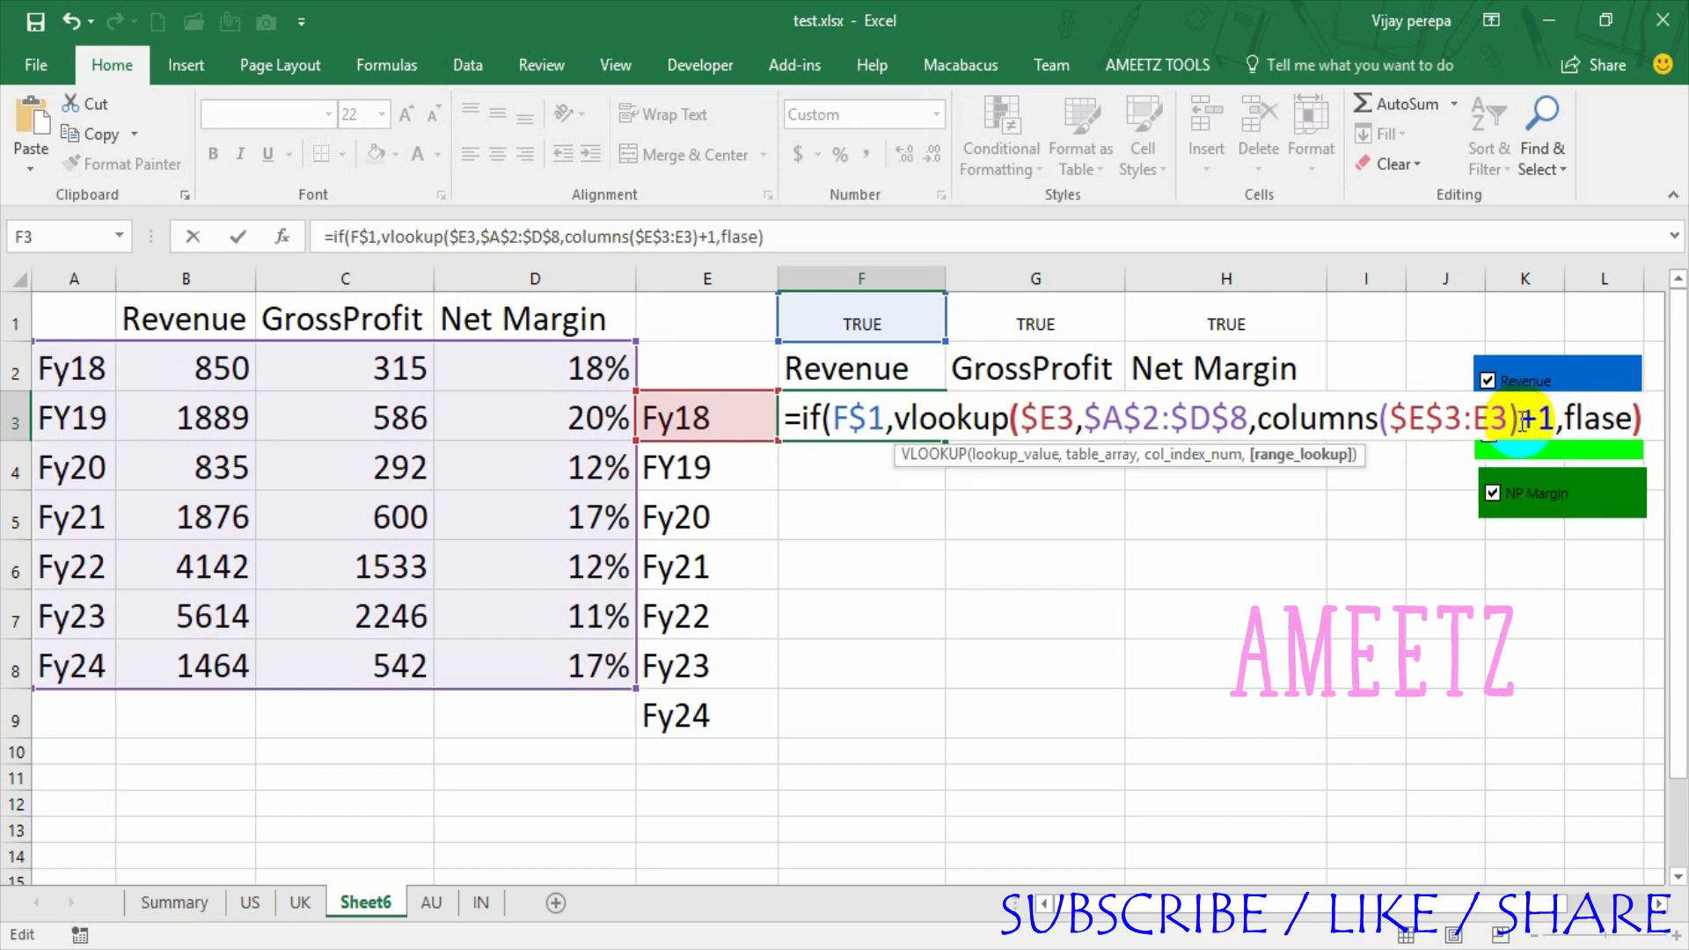
{"action": "key", "text": "BackSpace"}
{"action": "key", "text": "BackSpace"}
{"action": "key", "text": "BackSpace"}
{"action": "type", "text": "alse)"}
{"action": "key", "text": "End"}
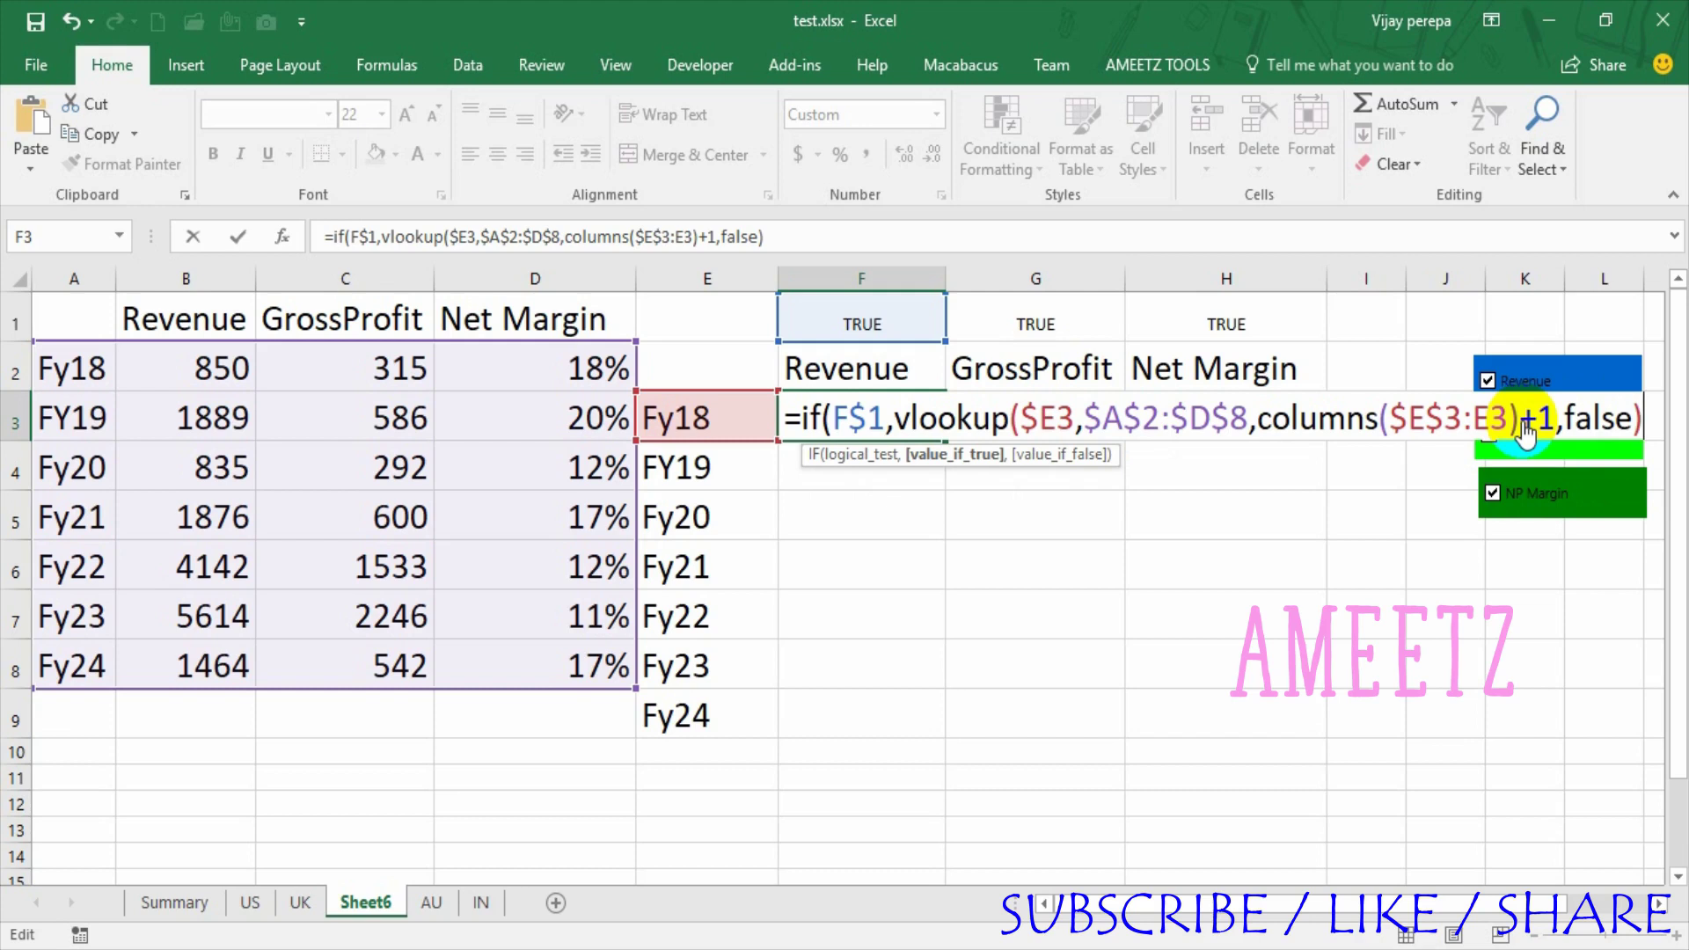
{"action": "type", "text": ","}
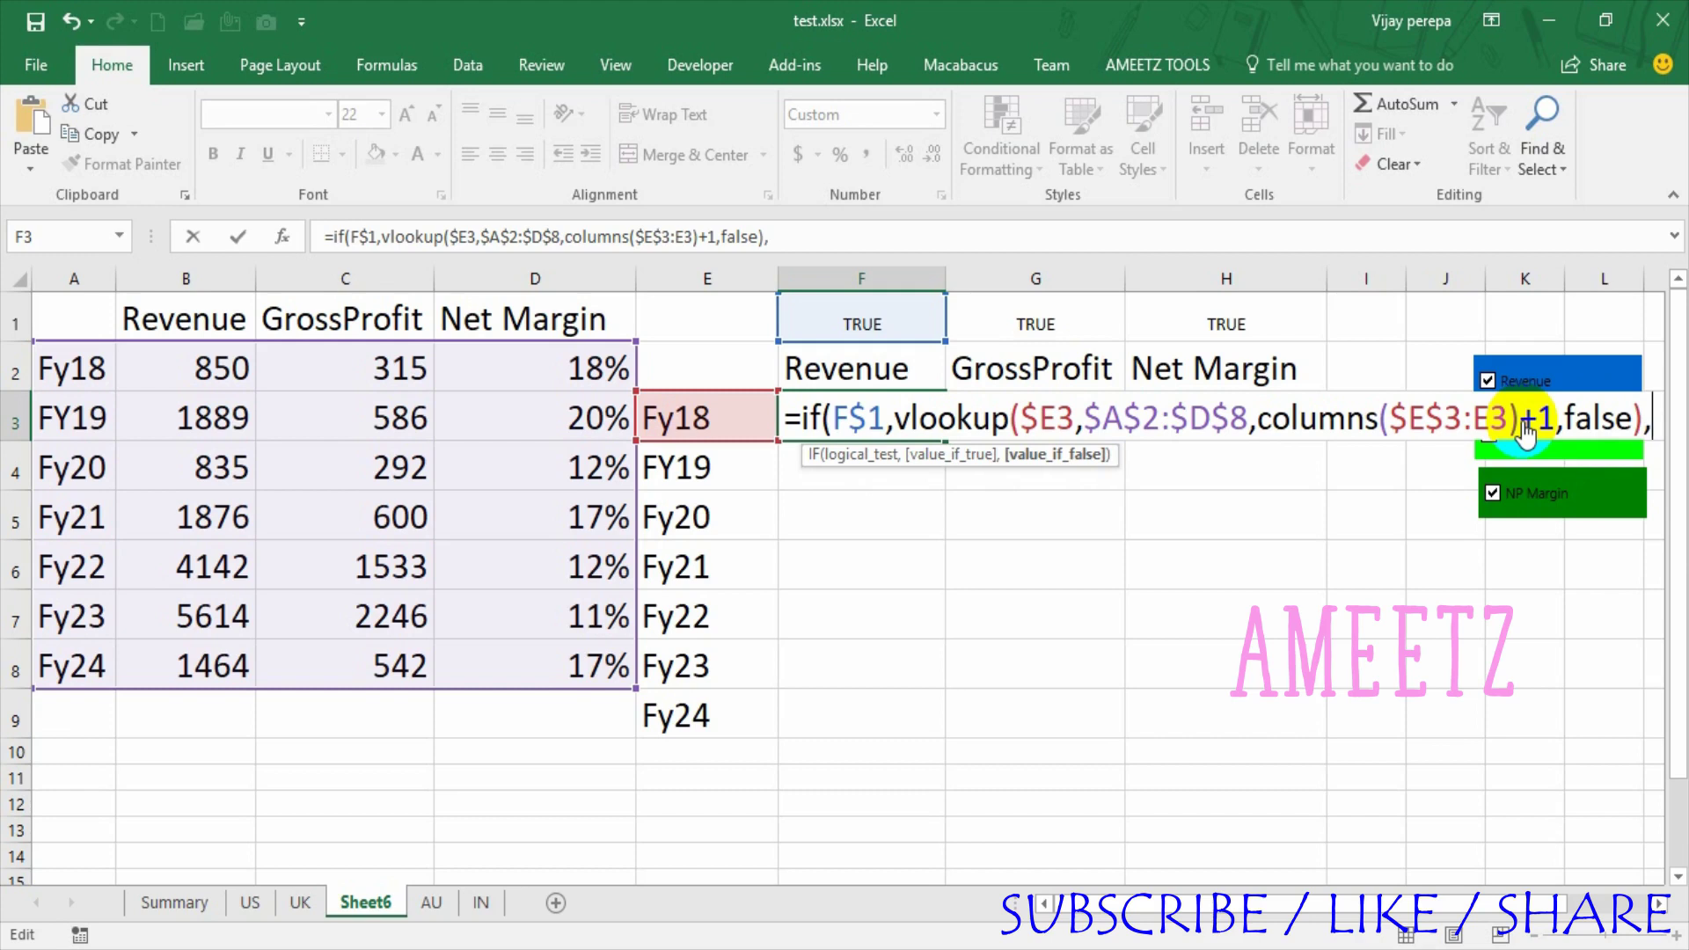
{"action": "type", "text": "\"\""}
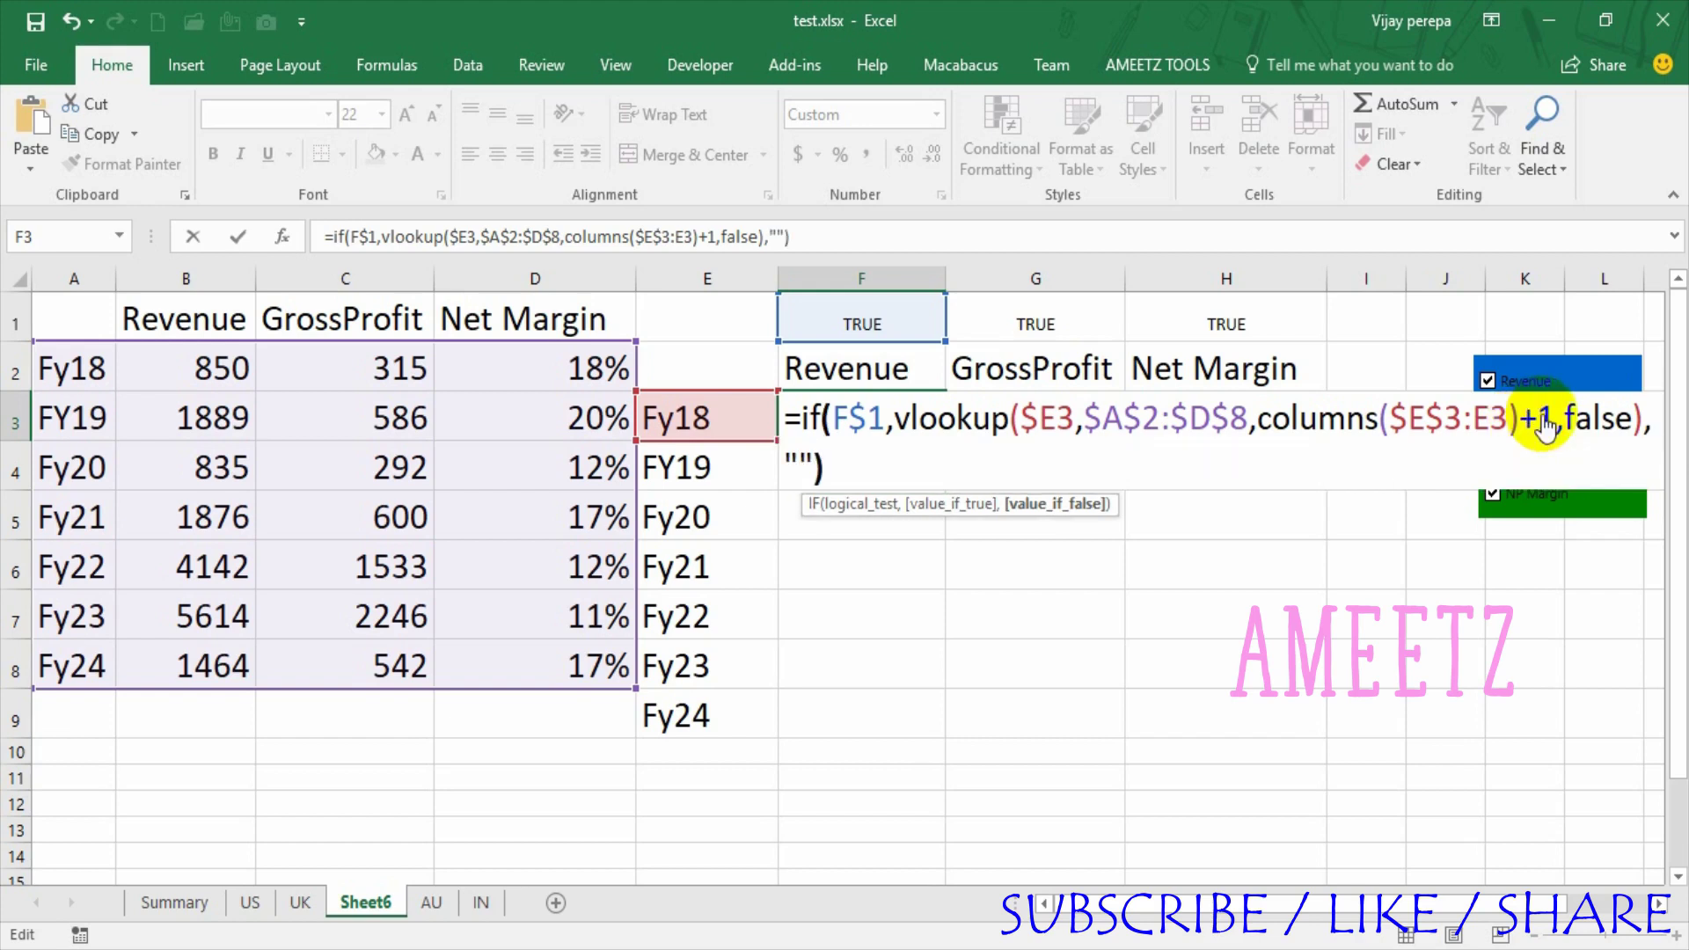
{"action": "key", "text": "Return"}
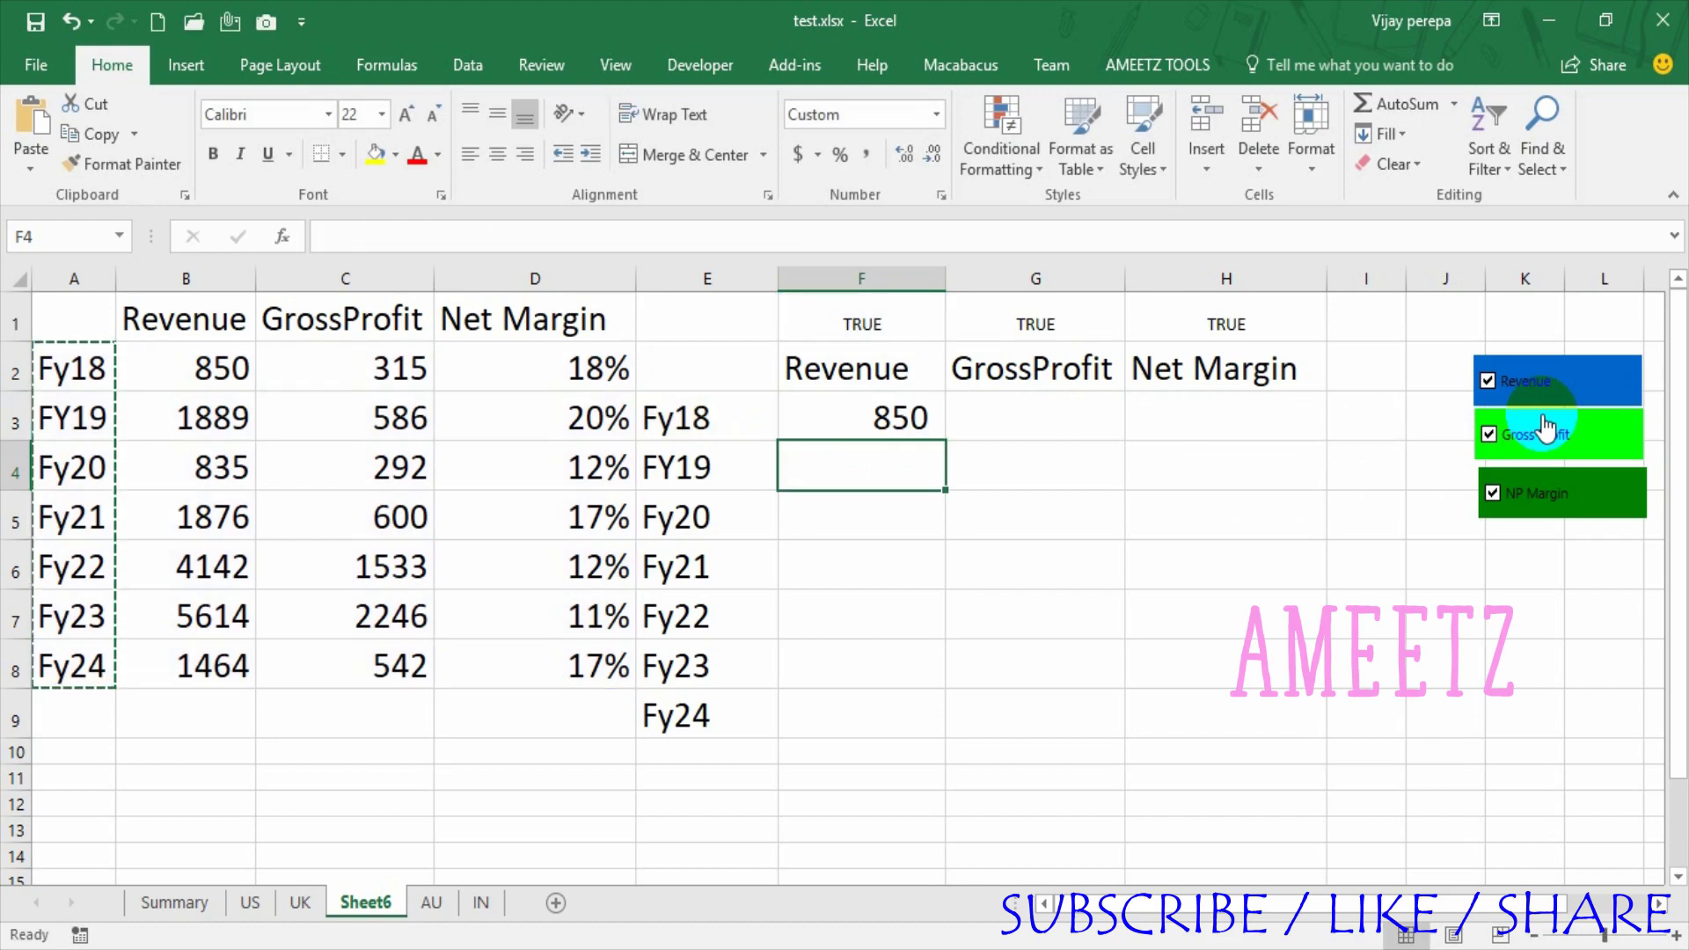
Copy the F3 formula to G3 and check that its references shifted correctly.
{"action": "key", "text": "Up"}
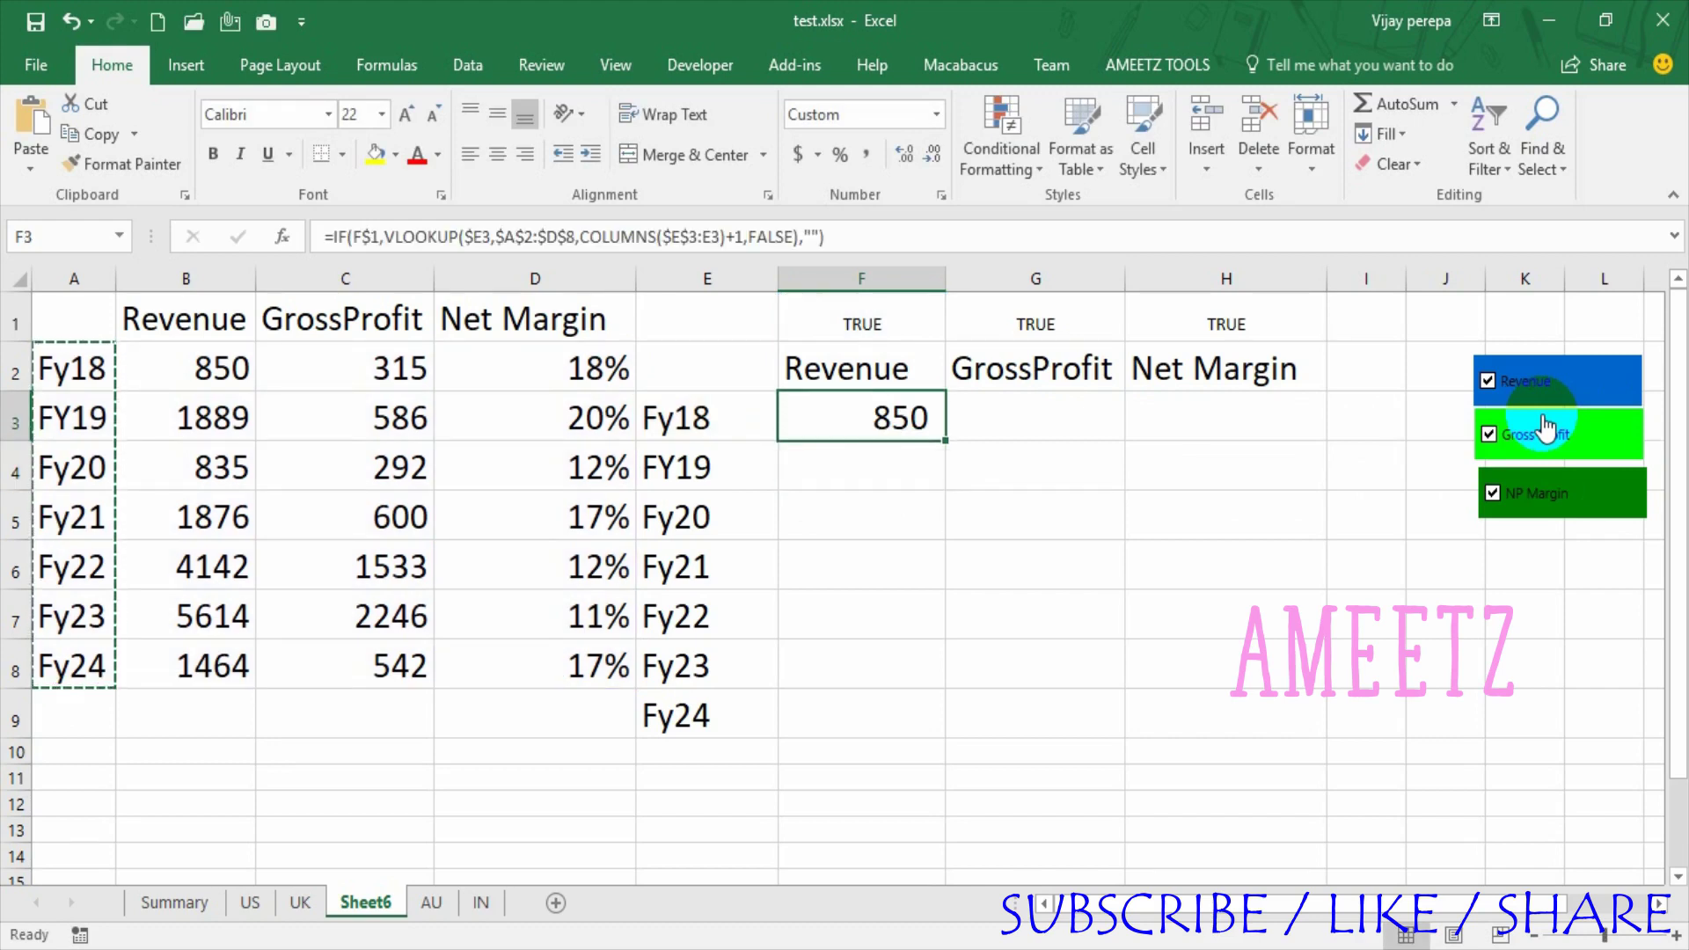
{"action": "key", "text": "F2"}
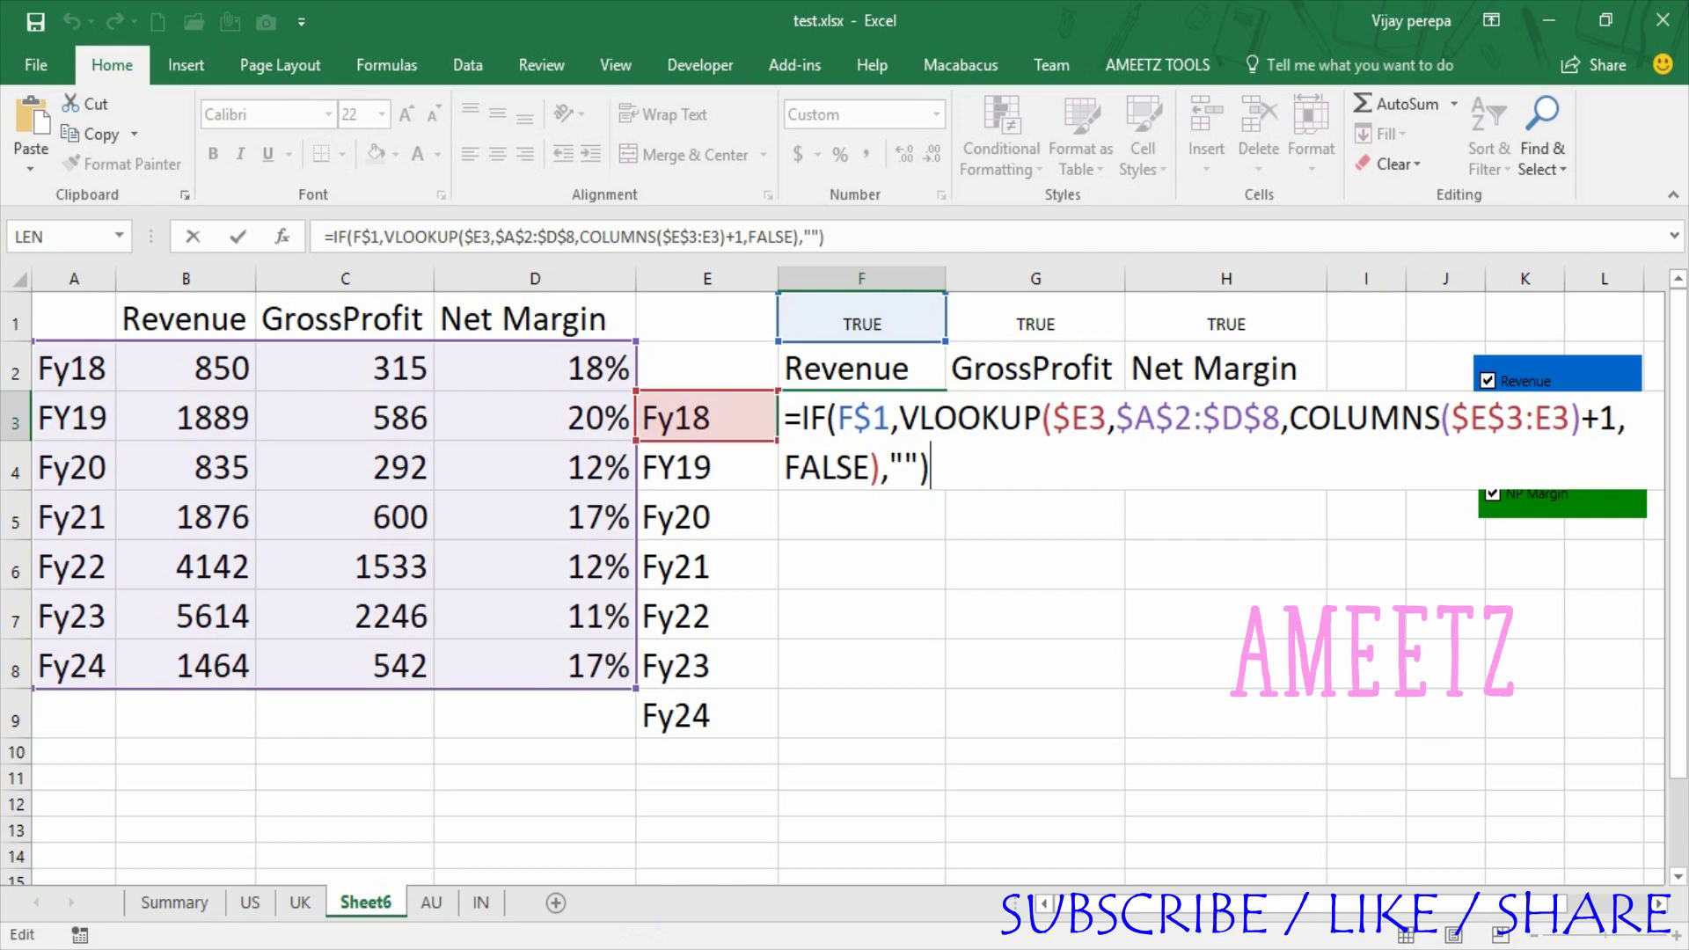
{"action": "key", "text": "Return"}
{"action": "key", "text": "ctrl+c"}
{"action": "key", "text": "Right"}
{"action": "key", "text": "ctrl+v"}
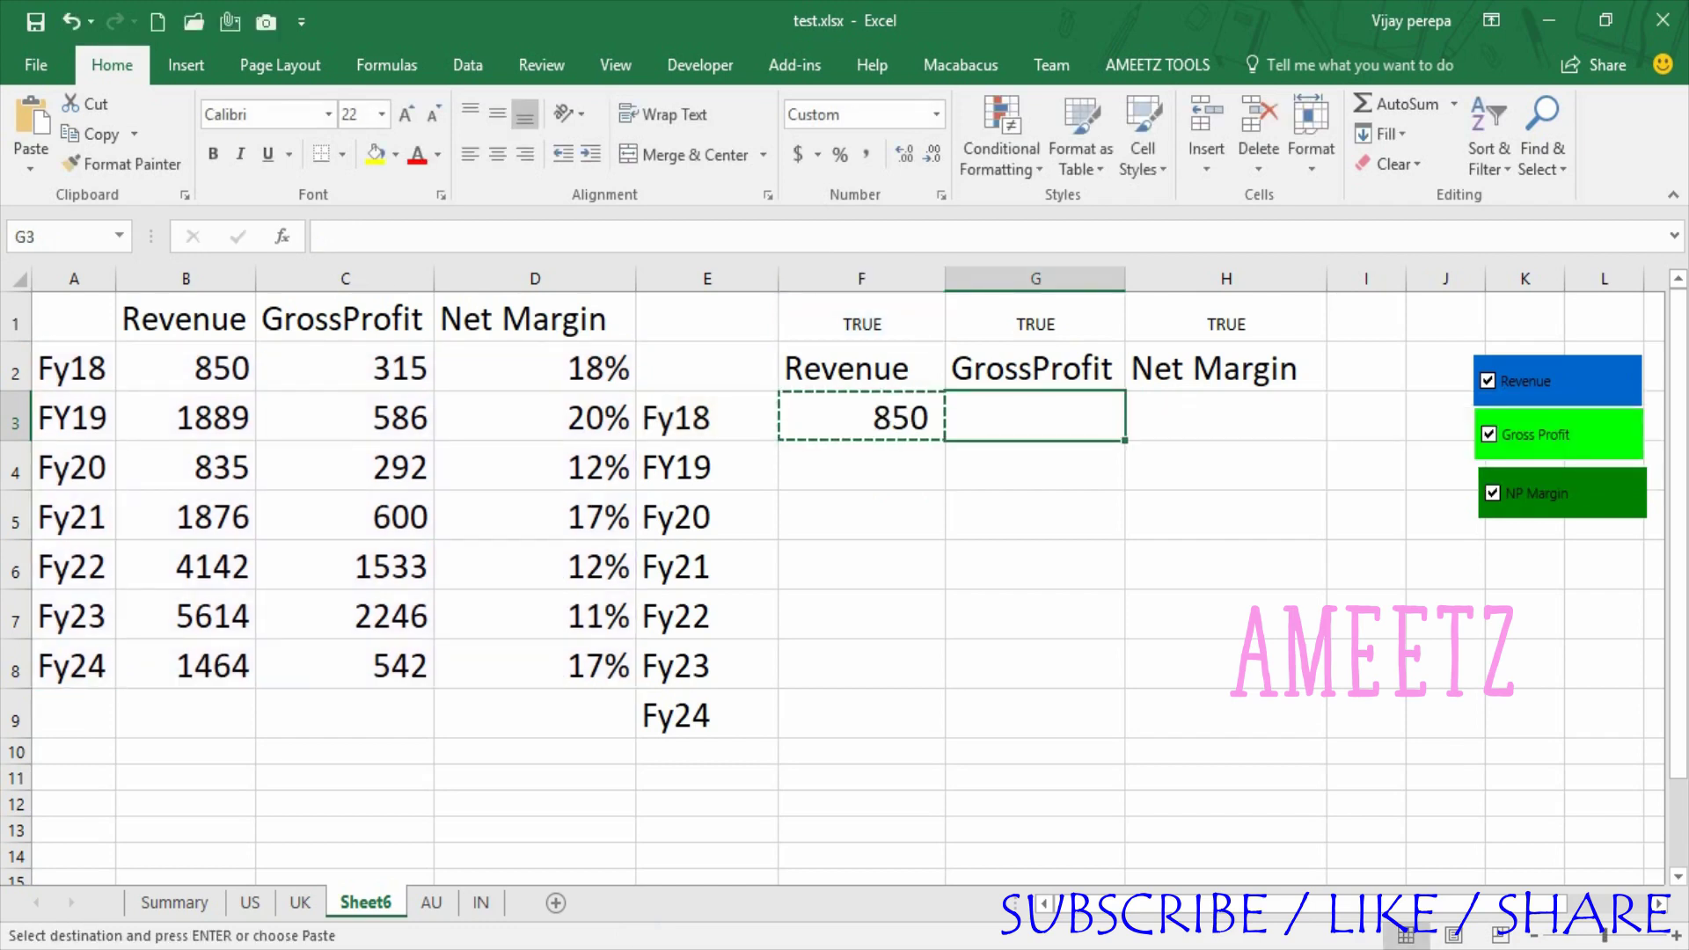
{"action": "key", "text": "Escape"}
{"action": "key", "text": "F2"}
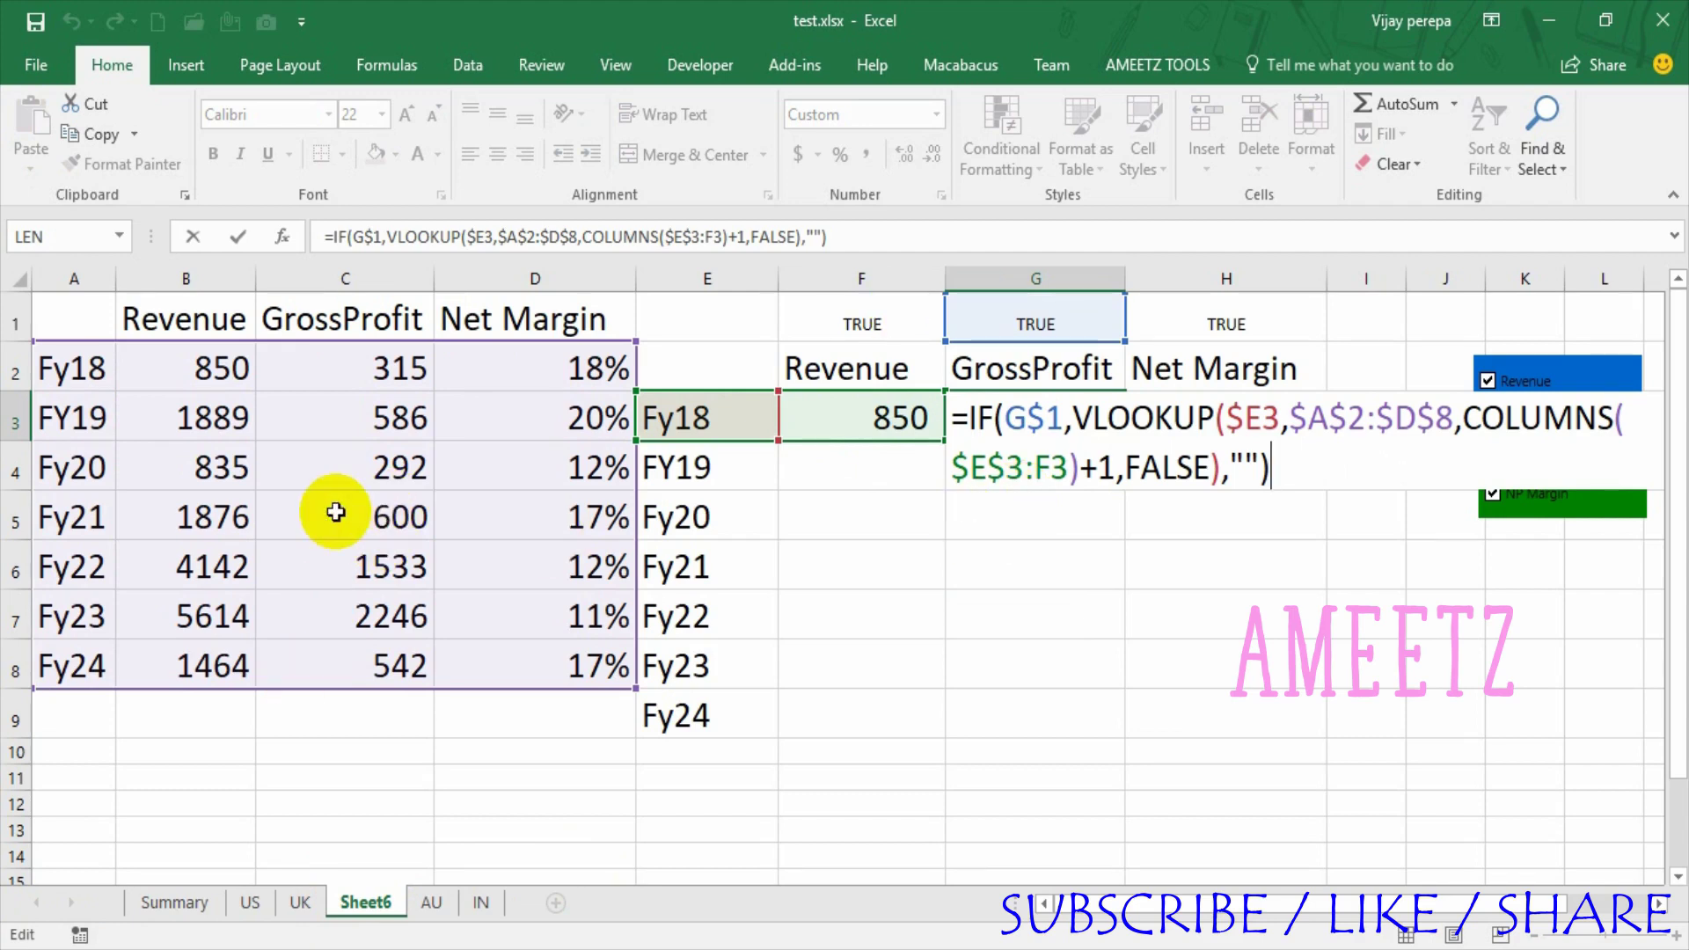
{"action": "key", "text": "Return"}
Select the F3:H9 block for the fill.
{"action": "key", "text": "Up"}
{"action": "key", "text": "Left"}
{"action": "key", "text": "shift+Right"}
{"action": "key", "text": "shift+Right"}
{"action": "key", "text": "shift+Right"}
{"action": "key", "text": "shift+Down"}
{"action": "key", "text": "shift+Left"}
{"action": "key", "text": "shift+Down"}
{"action": "key", "text": "shift+Down"}
{"action": "key", "text": "shift+Down"}
{"action": "key", "text": "shift+Down"}
Undo an accidental fill of F2, then fill the formula through F3:H9 with Ctrl+D and Ctrl+R.
{"action": "key", "text": "Up"}
{"action": "key", "text": "ctrl+d"}
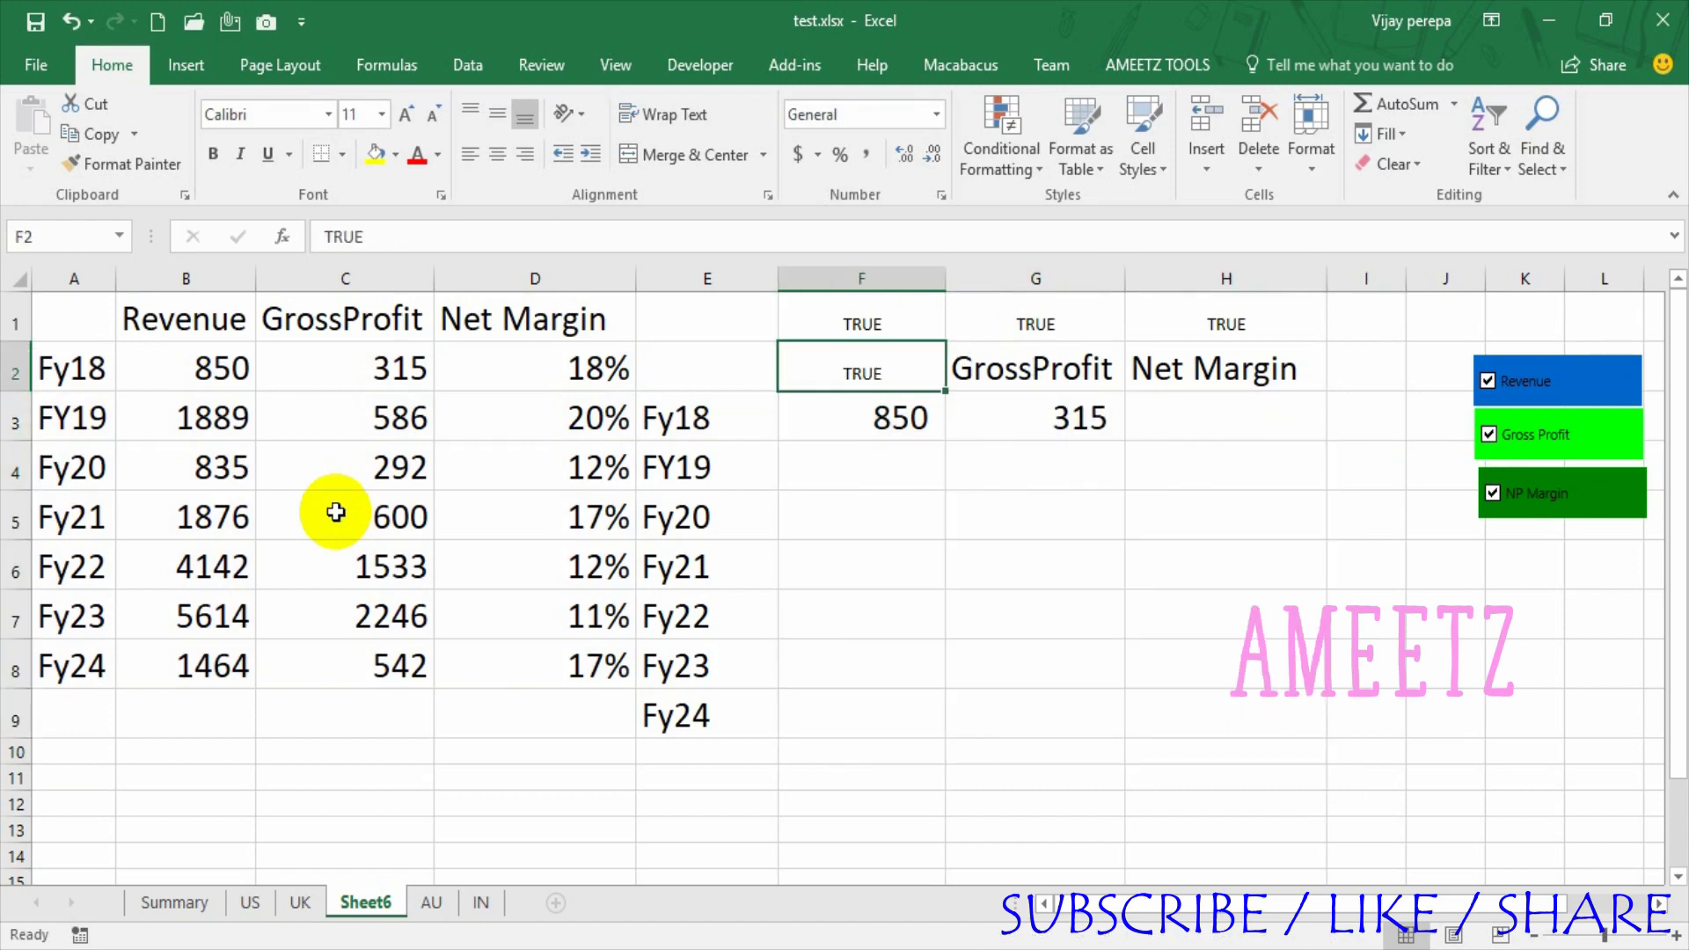
{"action": "key", "text": "Down"}
{"action": "key", "text": "ctrl+z"}
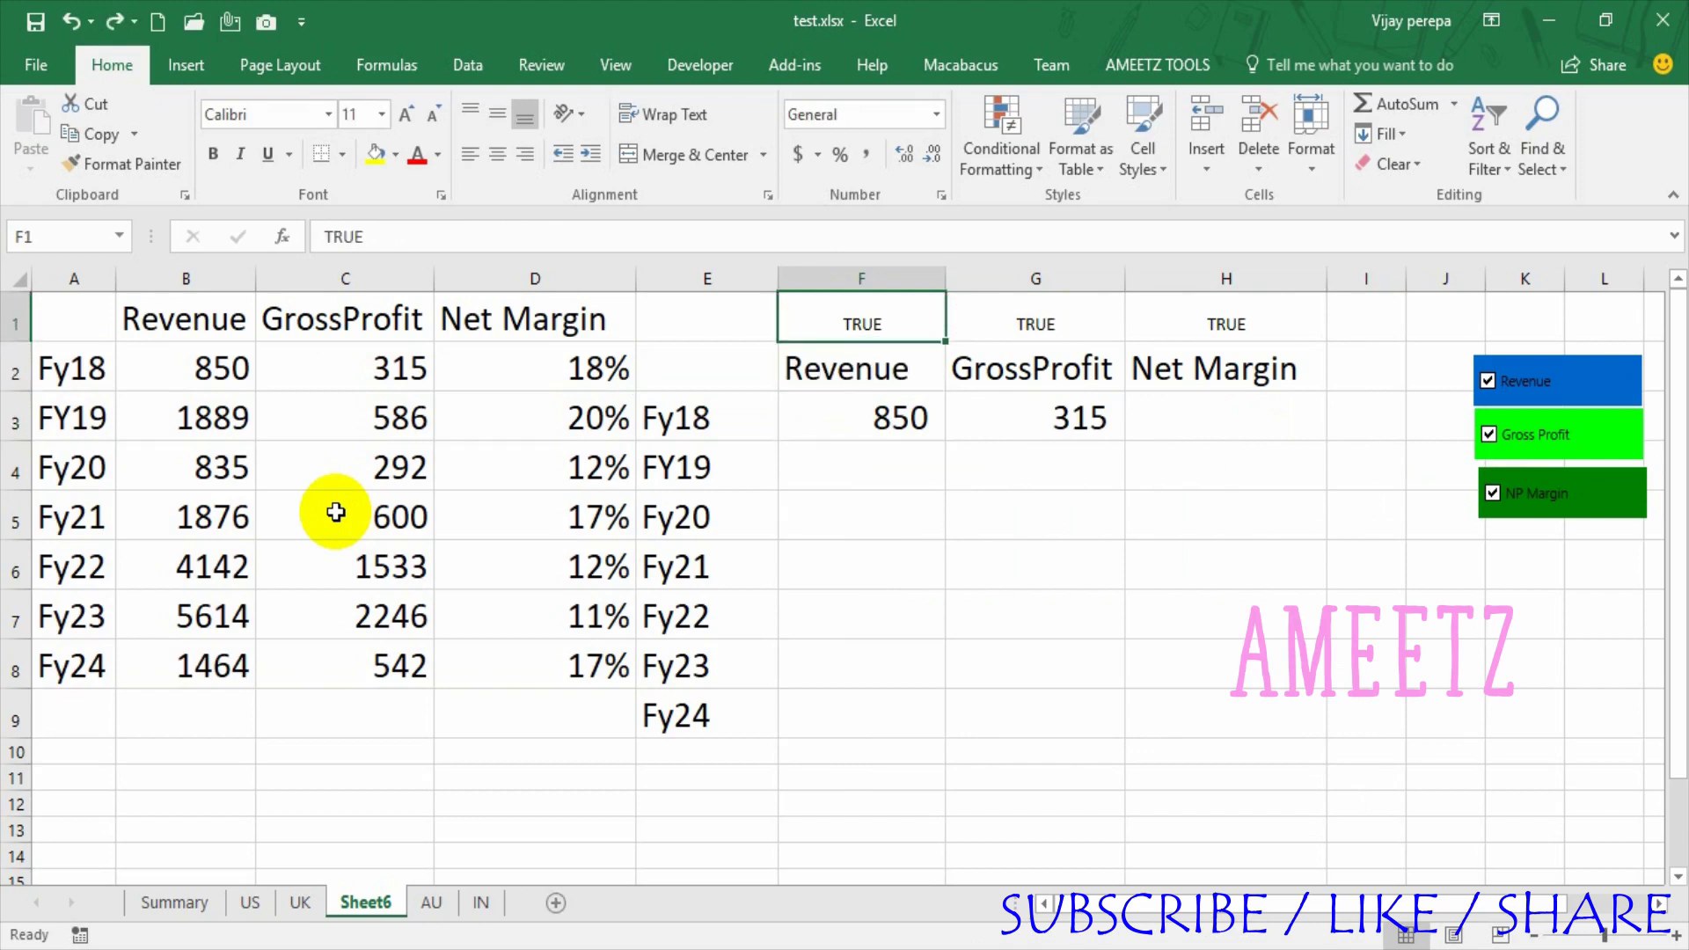
{"action": "key", "text": "Down"}
{"action": "key", "text": "shift+Right"}
{"action": "key", "text": "shift+Right"}
{"action": "key", "text": "shift+Down"}
{"action": "key", "text": "shift+Down"}
{"action": "key", "text": "shift+Down"}
{"action": "key", "text": "shift+Down"}
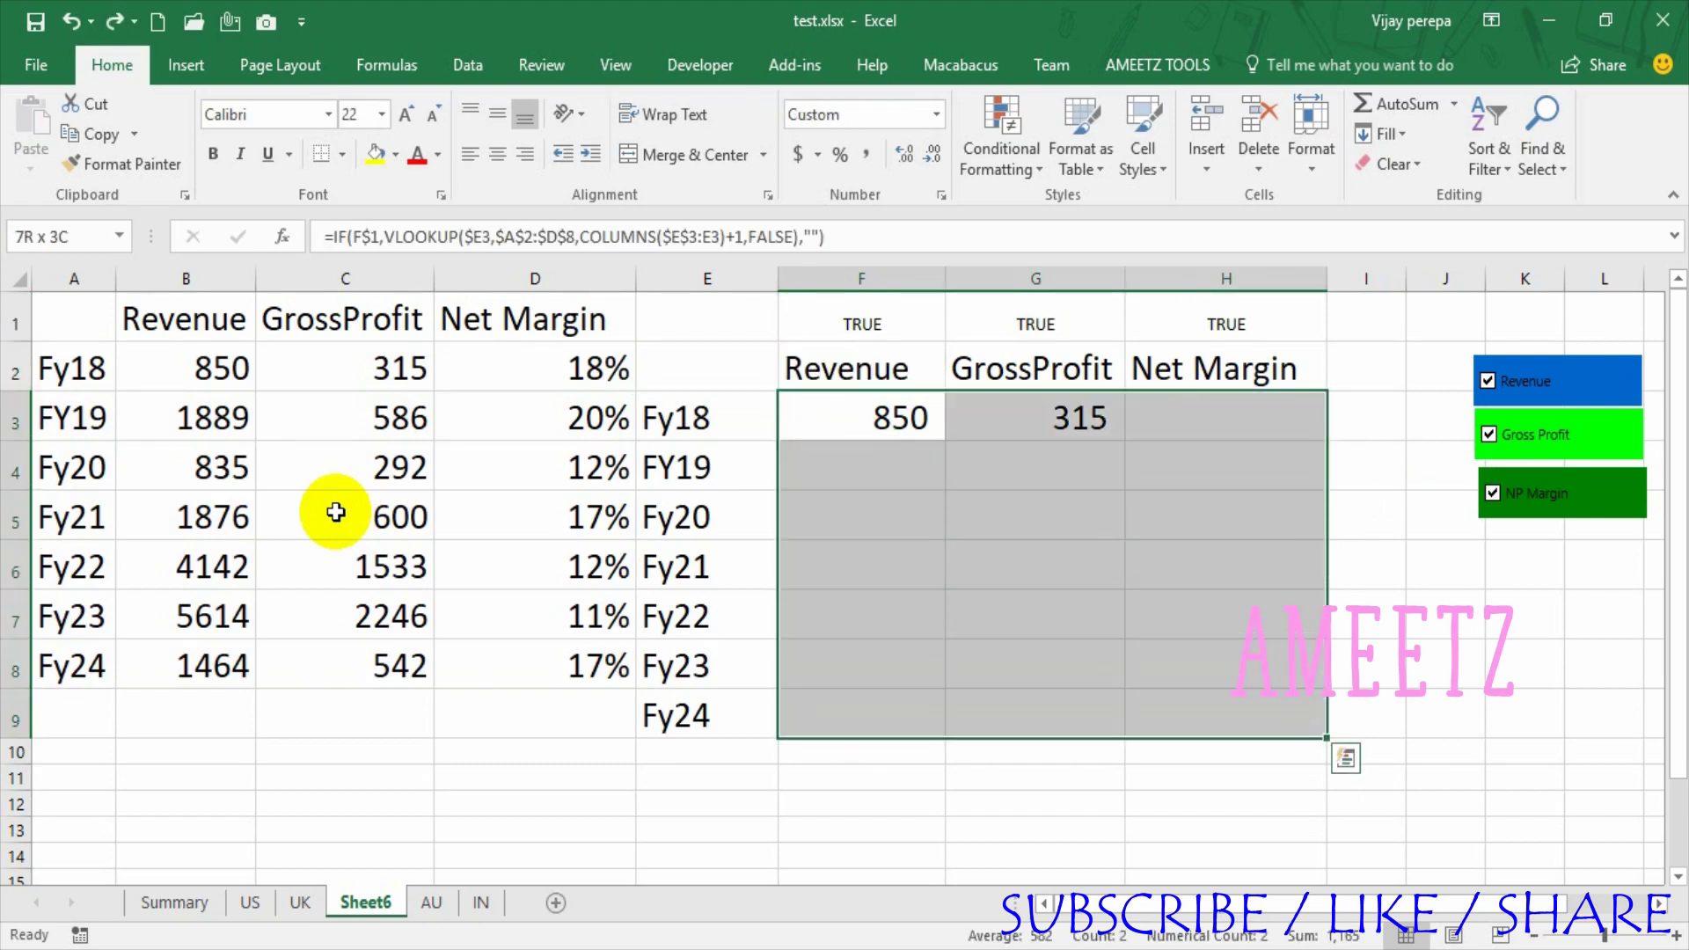
{"action": "key", "text": "ctrl+d"}
{"action": "key", "text": "ctrl+r"}
Format H3:H9 as percentages, then untick and re-tick the Revenue, Gross Profit and Net Margin checkboxes.
{"action": "left_click_drag", "start_coordinate": [1221, 417], "coordinate": [1221, 713]}
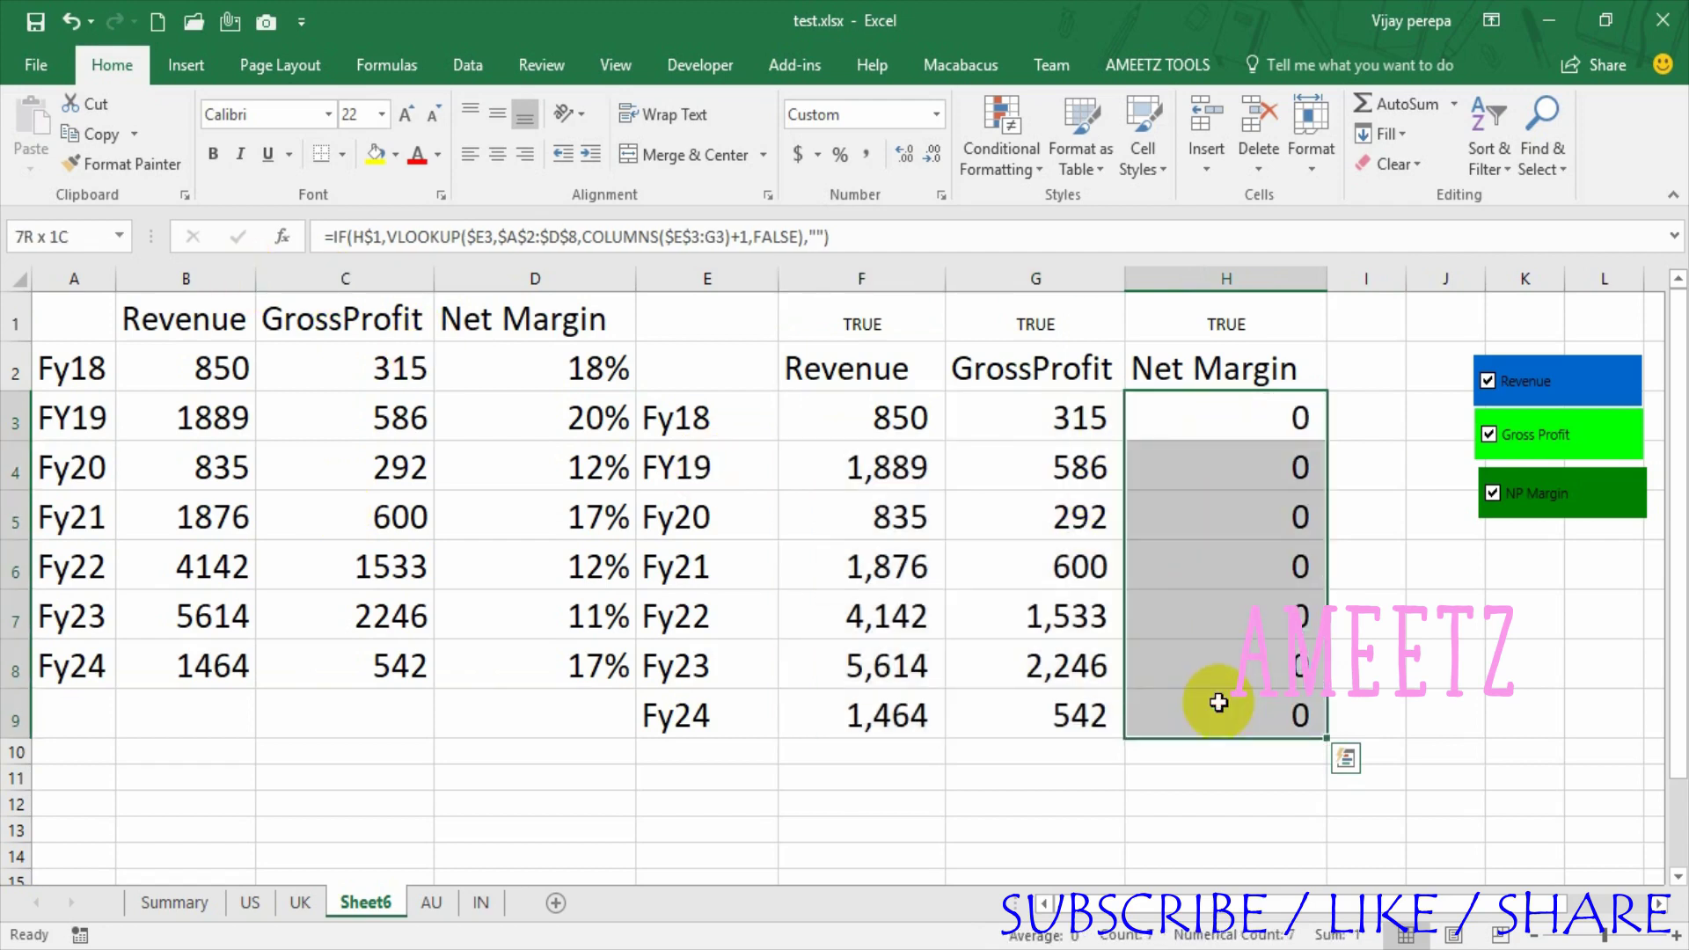
{"action": "left_click", "coordinate": [843, 156]}
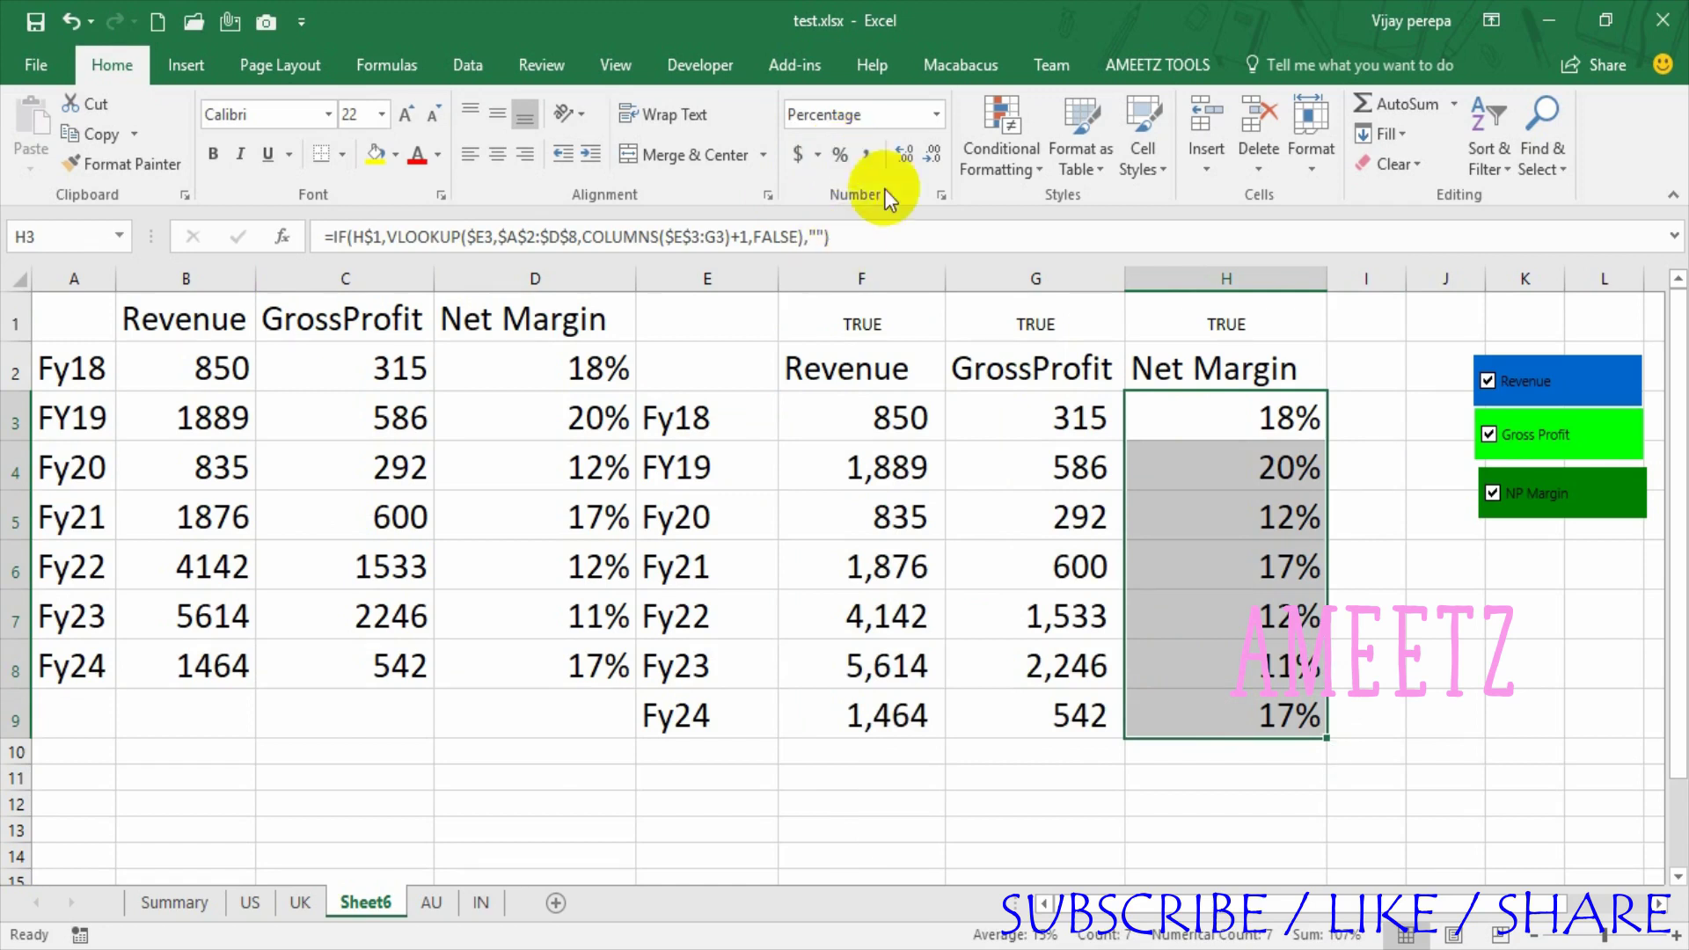
{"action": "left_click", "coordinate": [1488, 381]}
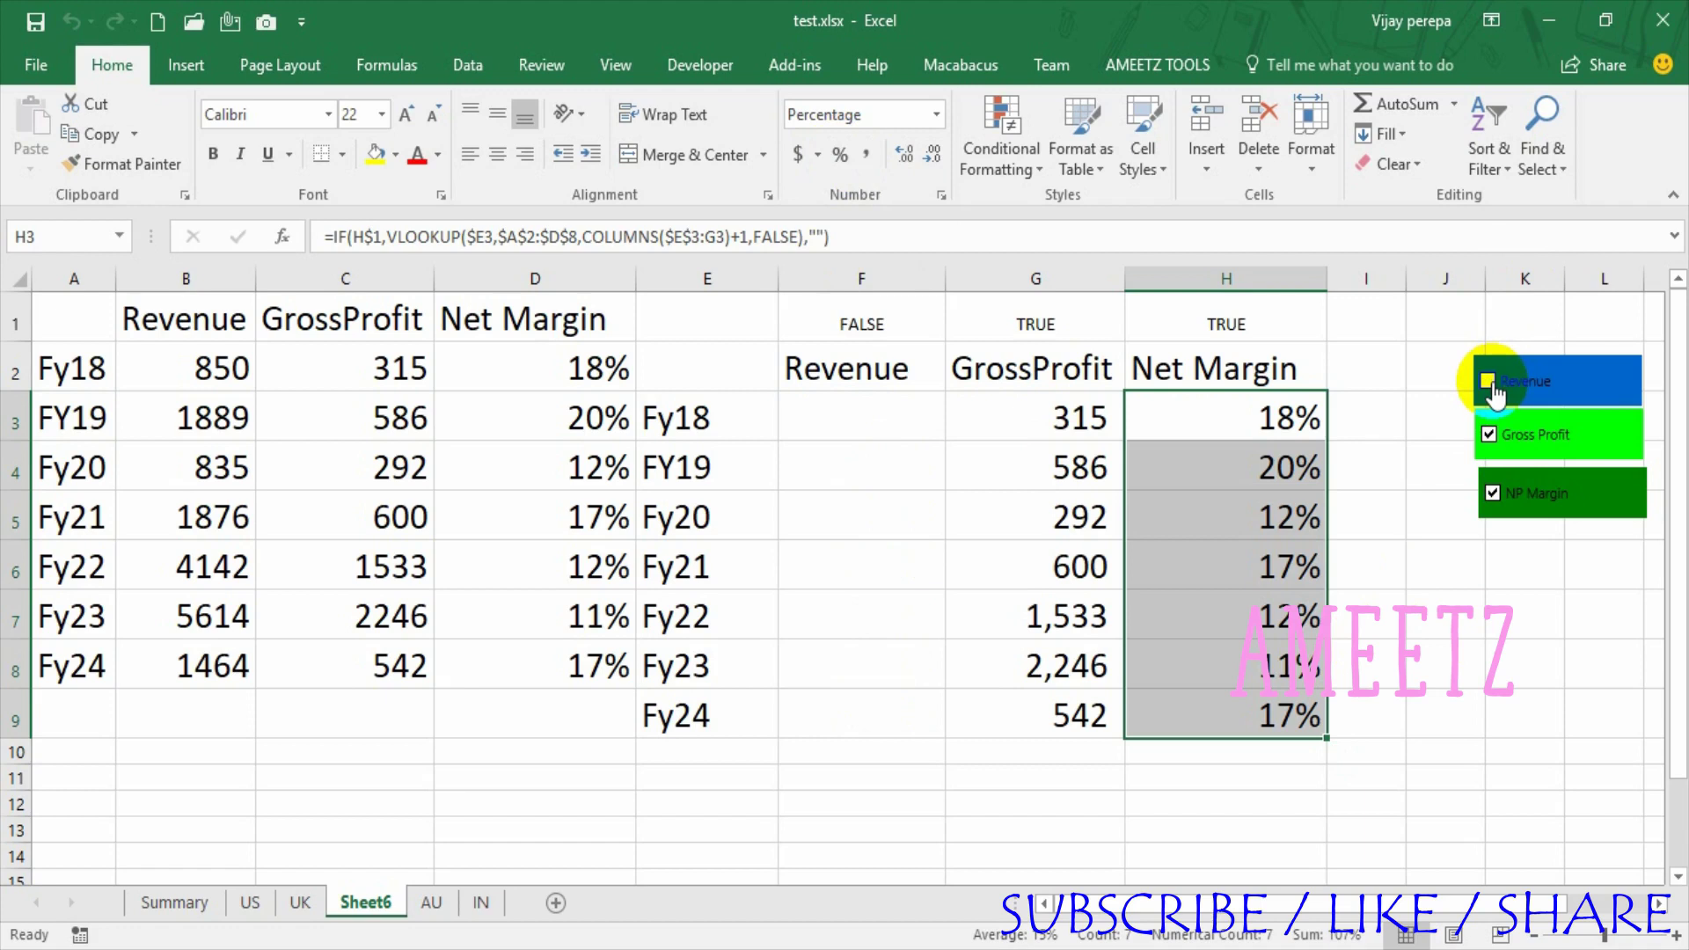
{"action": "left_click", "coordinate": [1490, 435]}
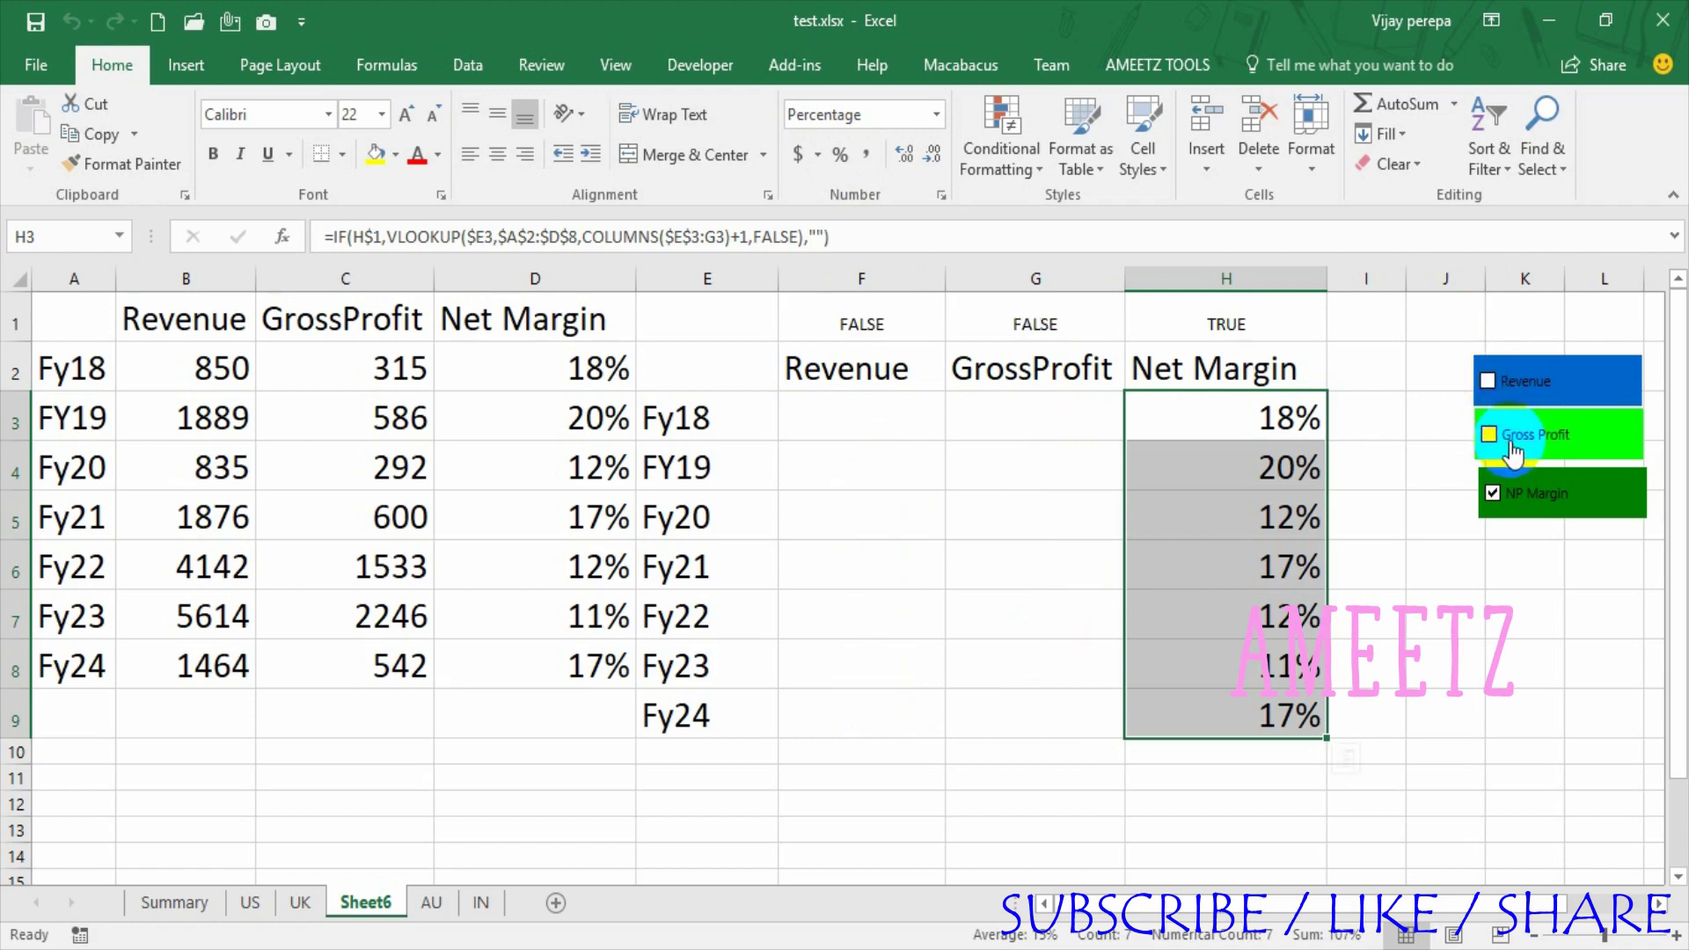
{"action": "left_click", "coordinate": [1493, 495]}
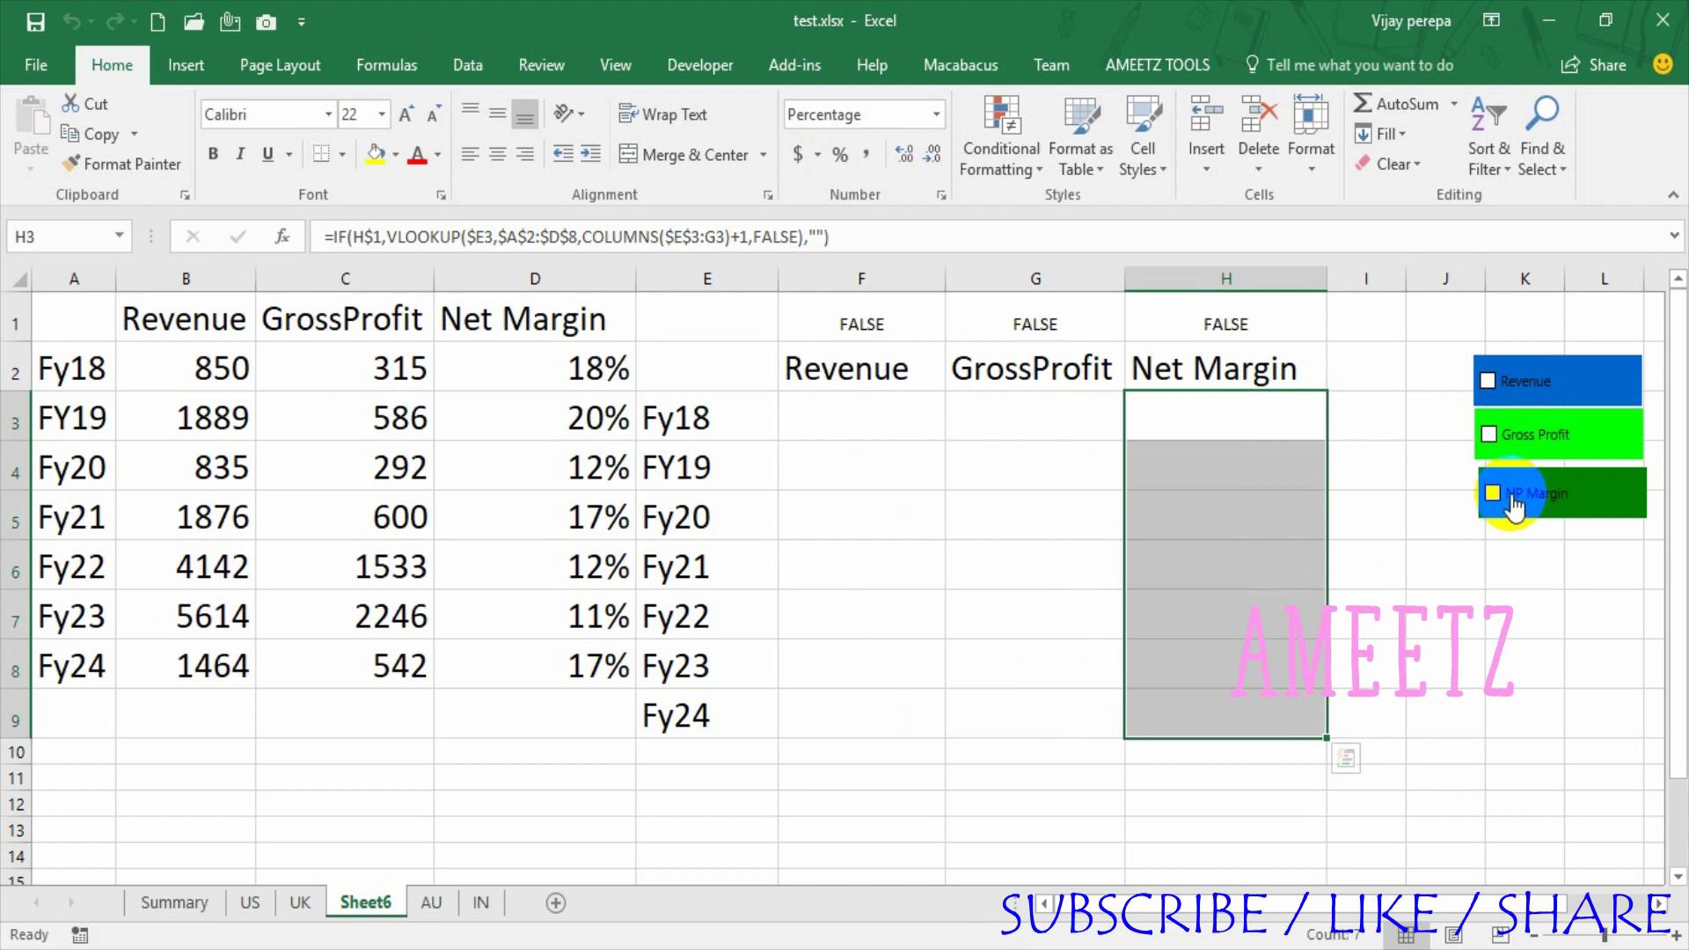
{"action": "left_click", "coordinate": [1488, 381]}
{"action": "left_click", "coordinate": [1490, 434]}
{"action": "left_click", "coordinate": [1492, 491]}
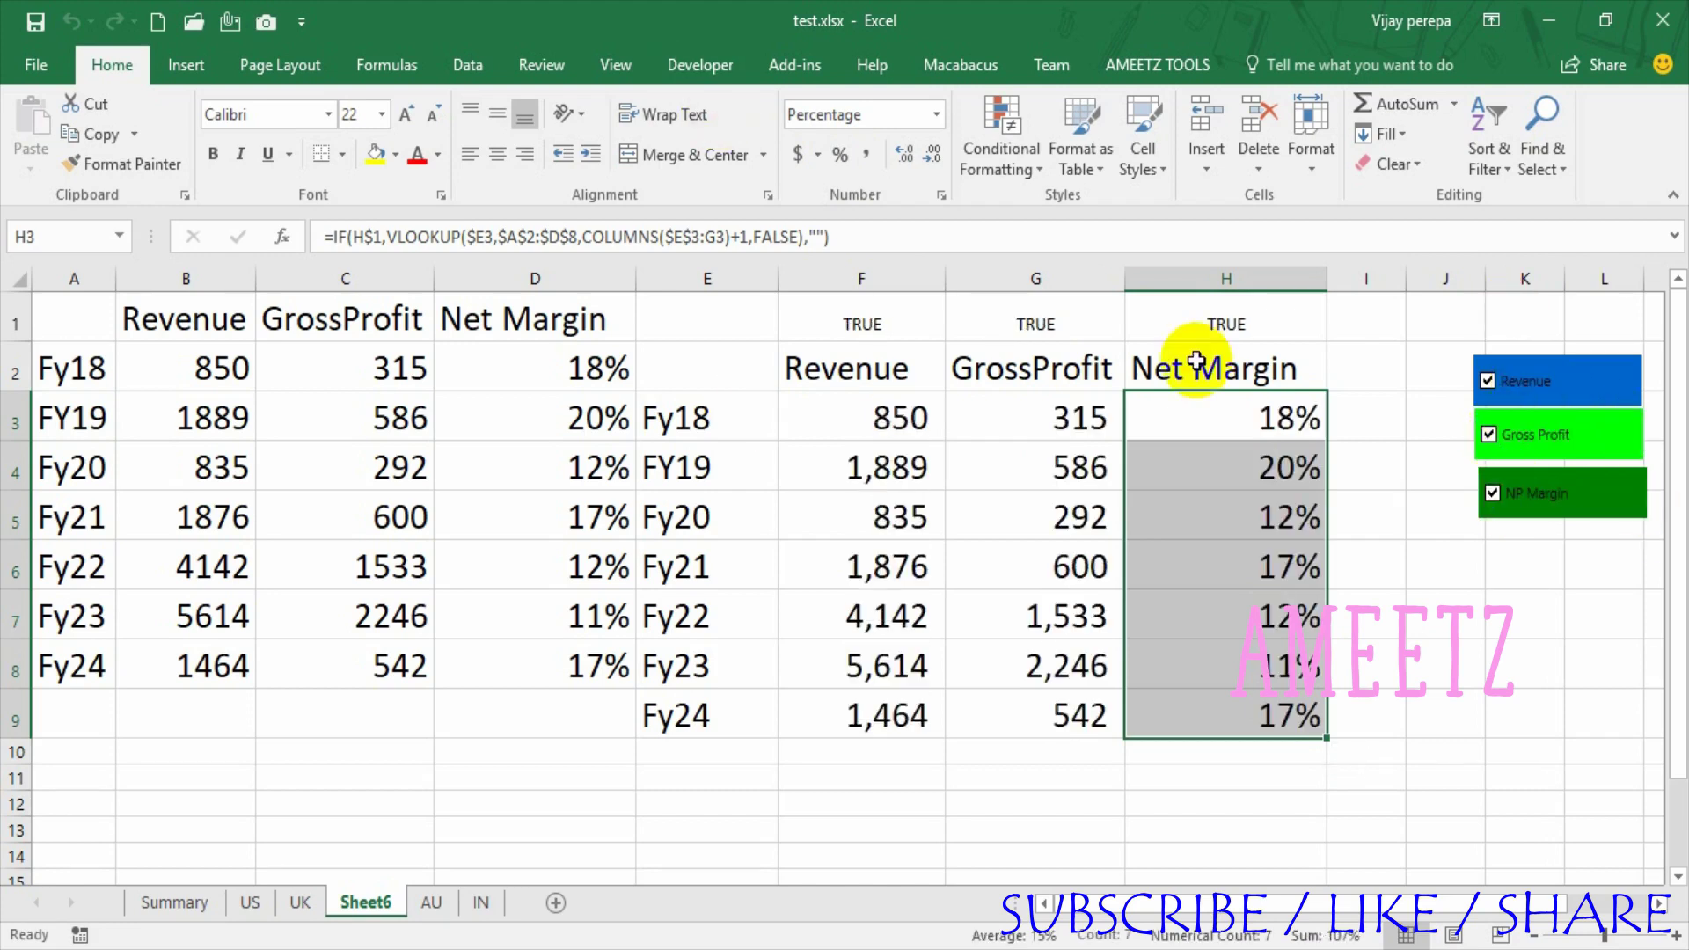
Chart E2:H9 as a combo chart, with Net Margin as a line on the secondary axis.
{"action": "left_click_drag", "start_coordinate": [707, 369], "coordinate": [1237, 717]}
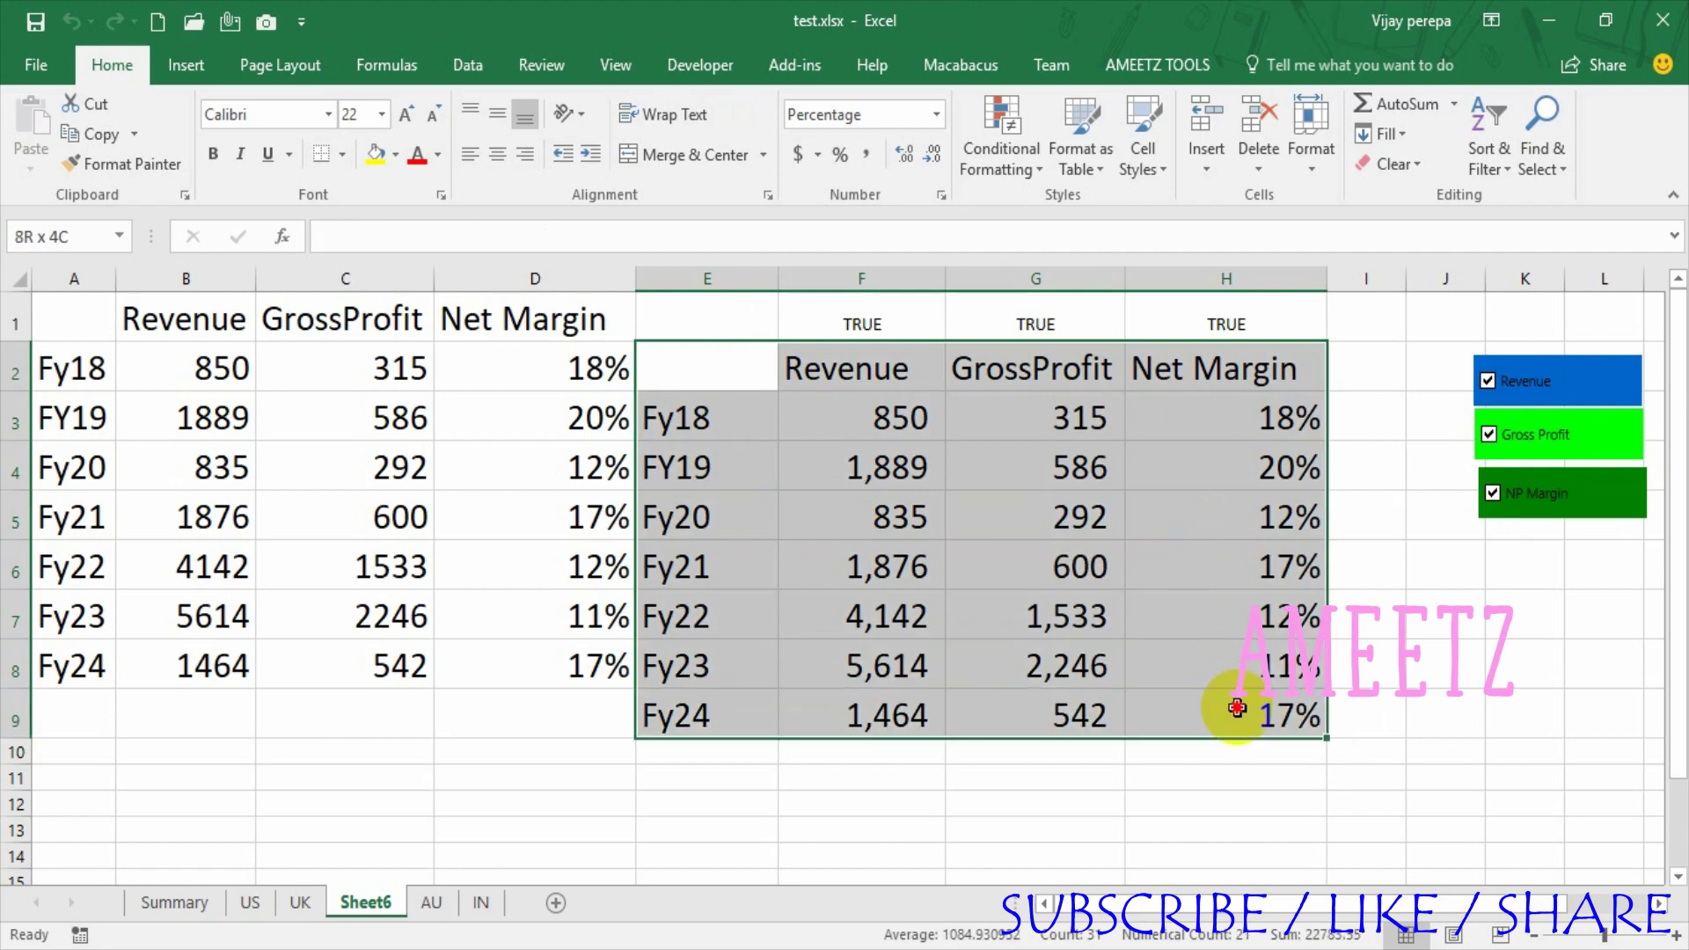
{"action": "left_click", "coordinate": [187, 65]}
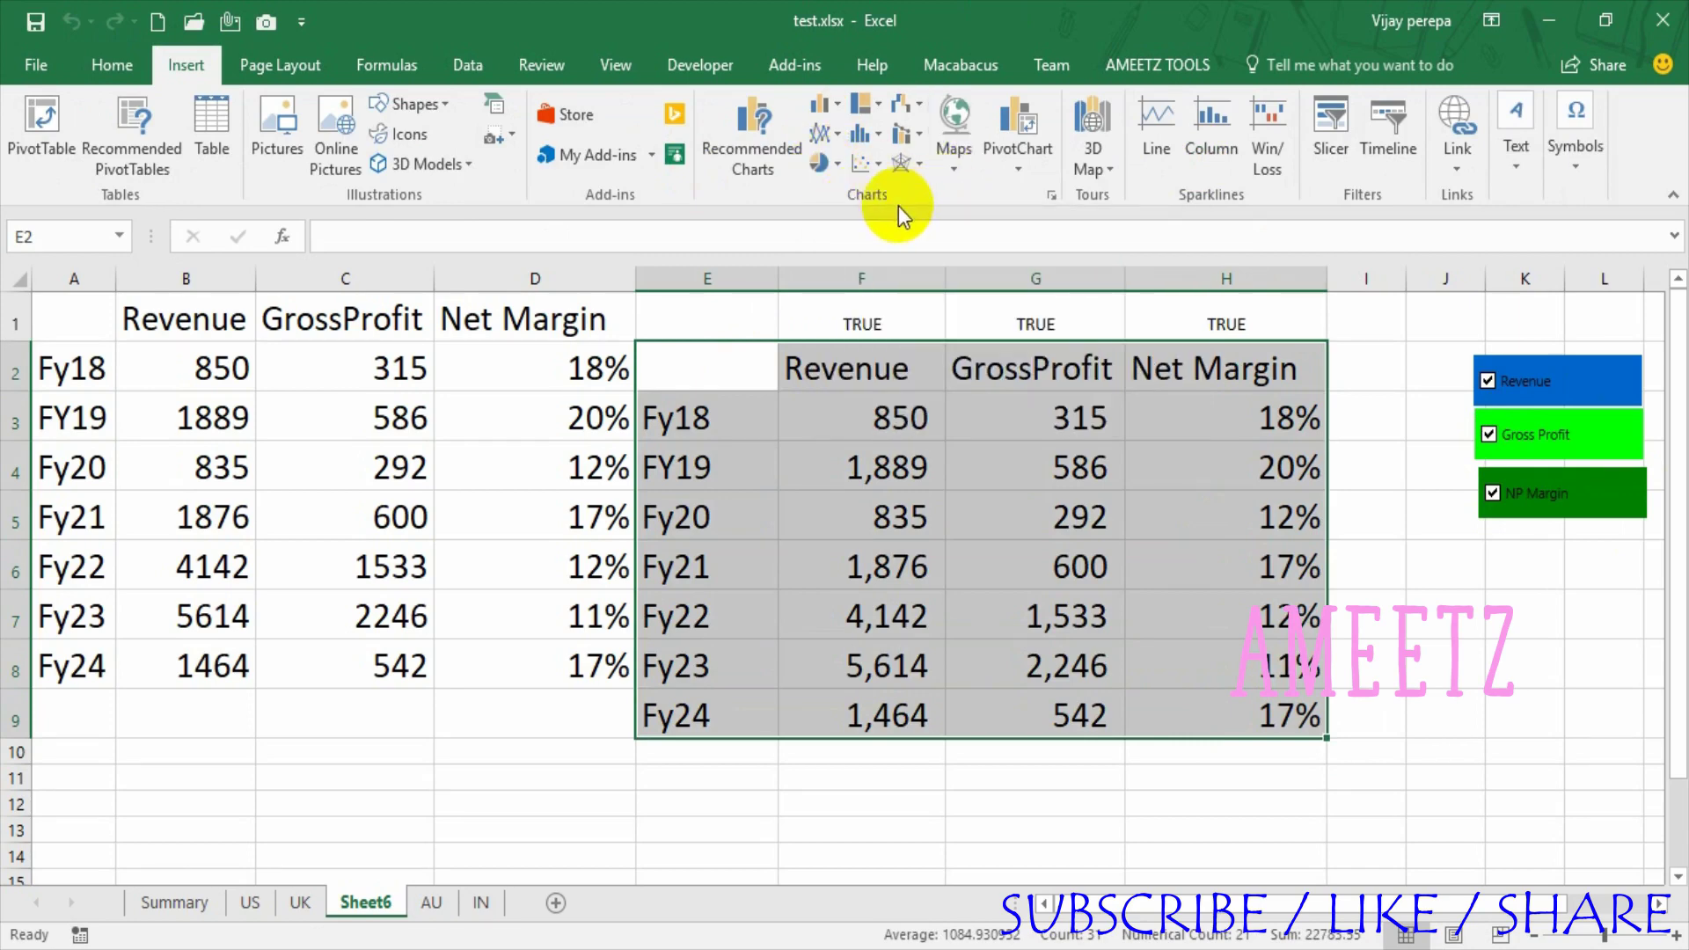
{"action": "left_click", "coordinate": [1057, 197]}
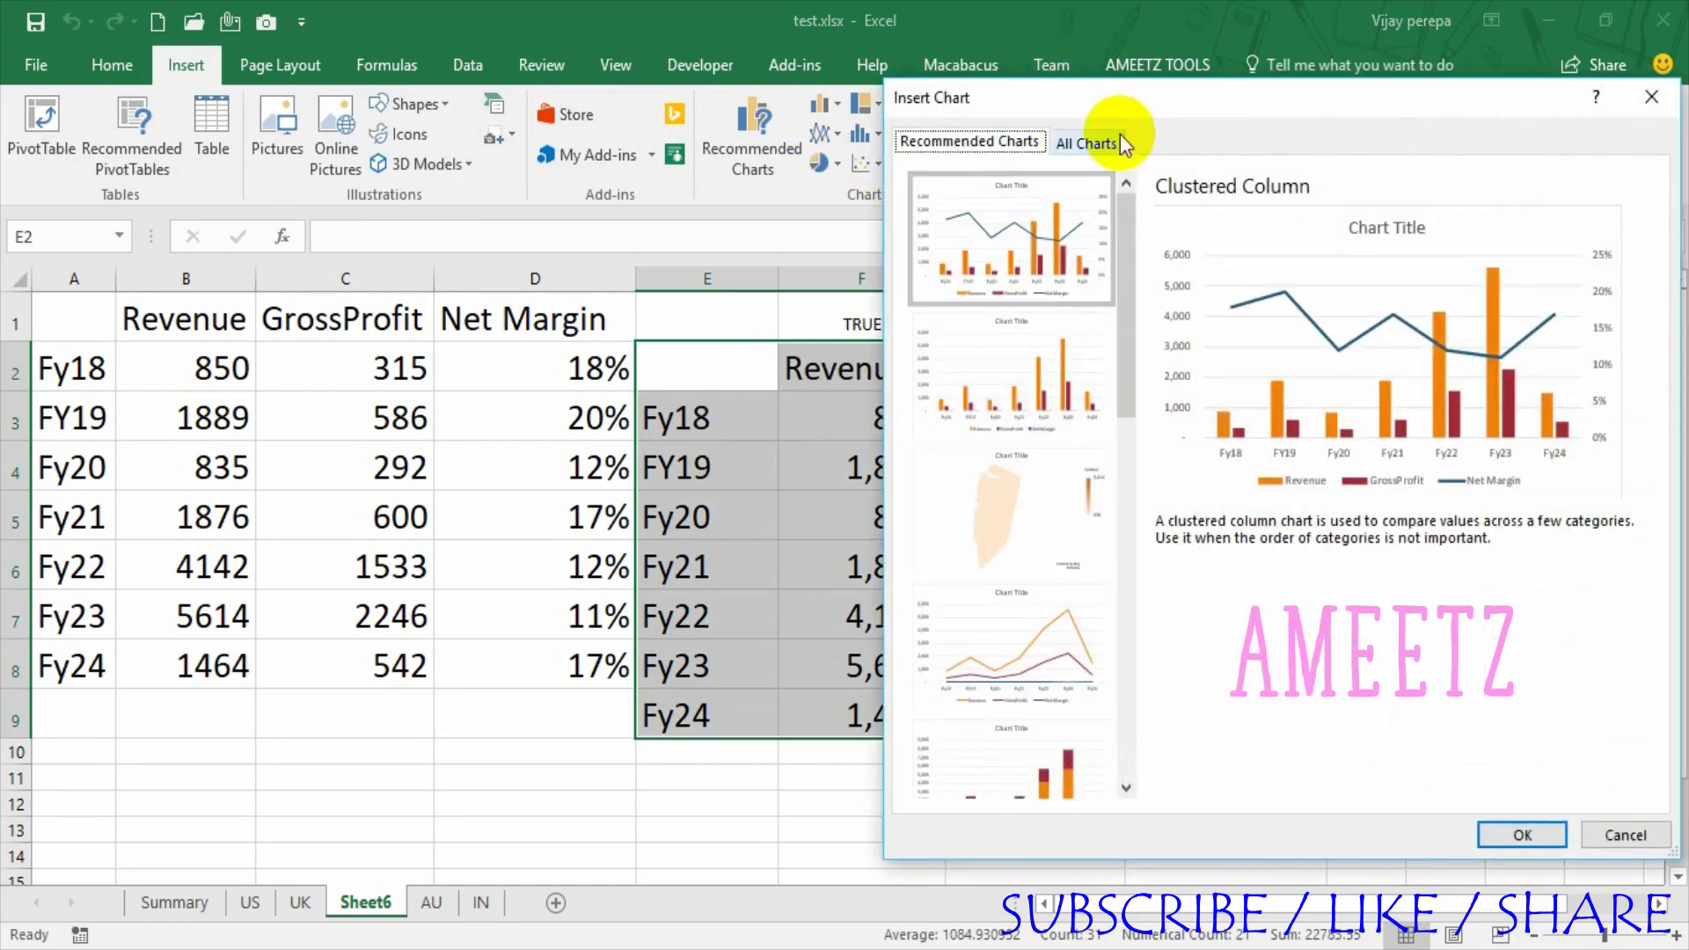
{"action": "left_click", "coordinate": [1087, 143]}
{"action": "left_click", "coordinate": [999, 752]}
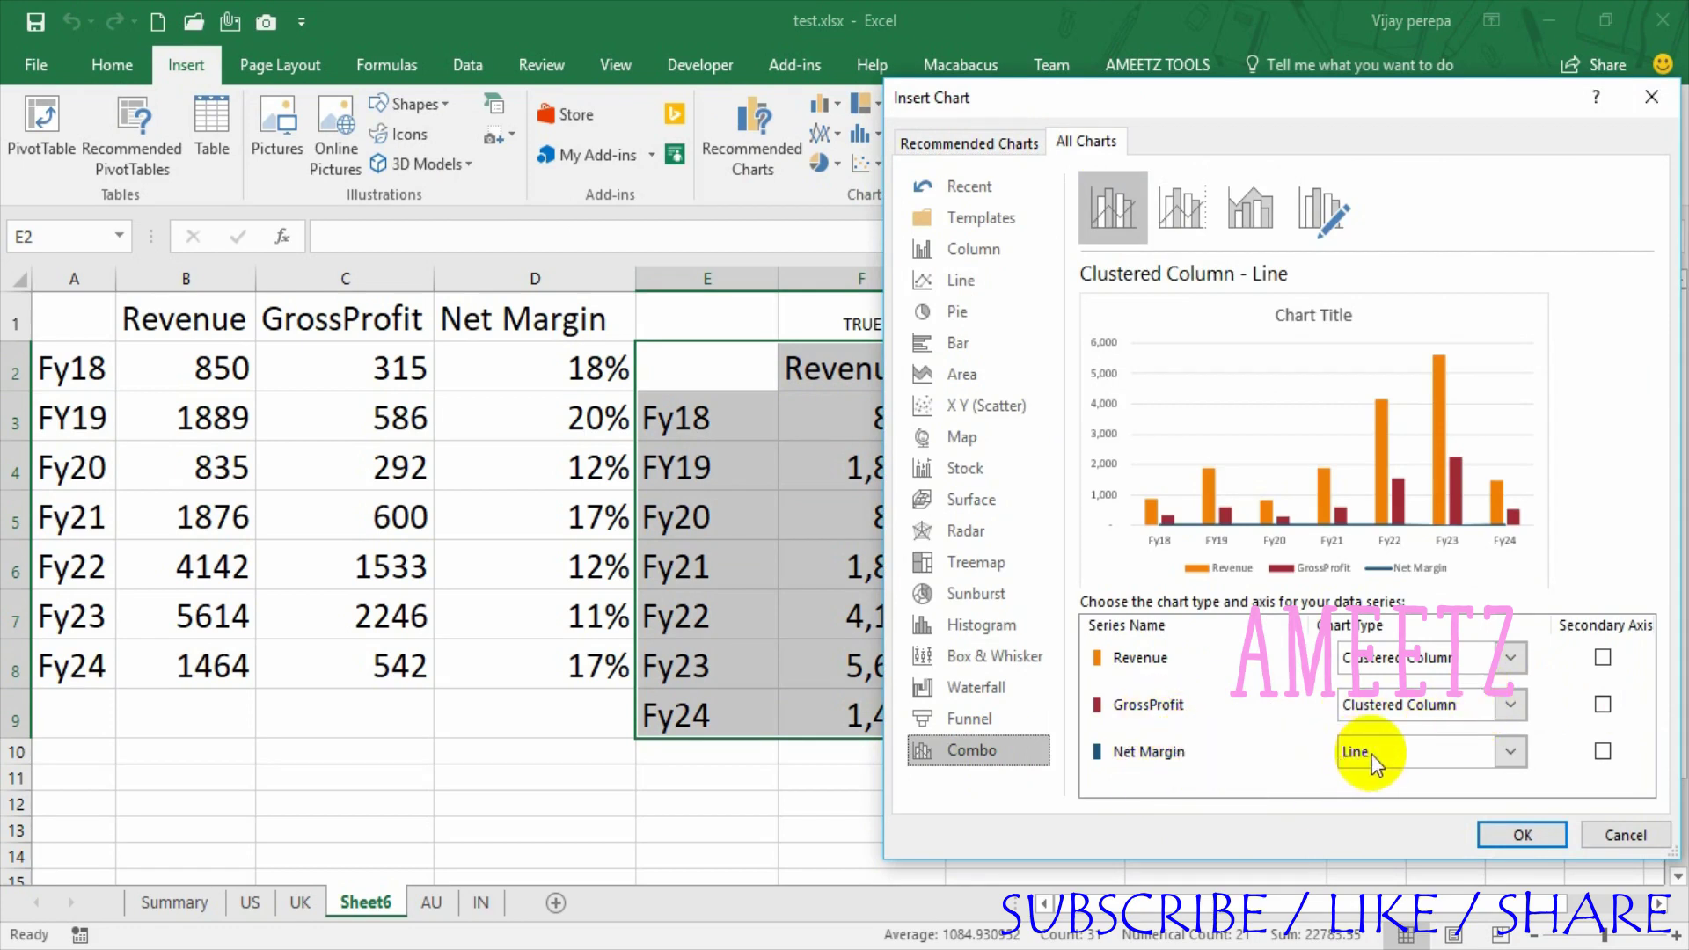
{"action": "left_click", "coordinate": [1602, 750]}
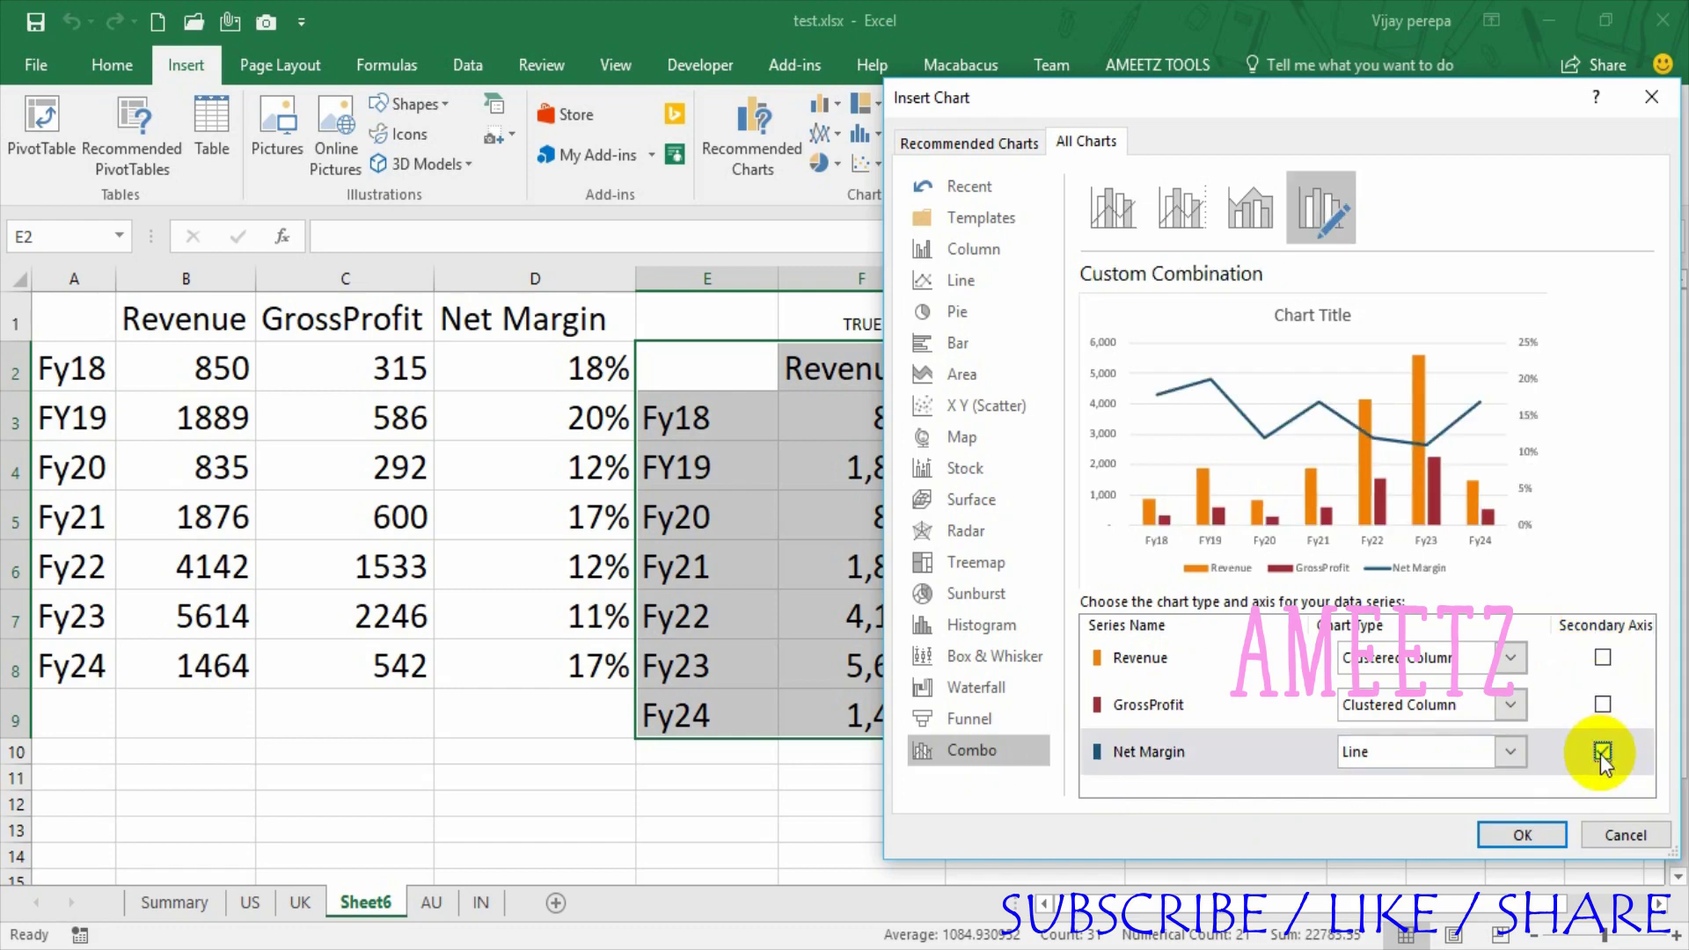
{"action": "left_click", "coordinate": [1521, 835]}
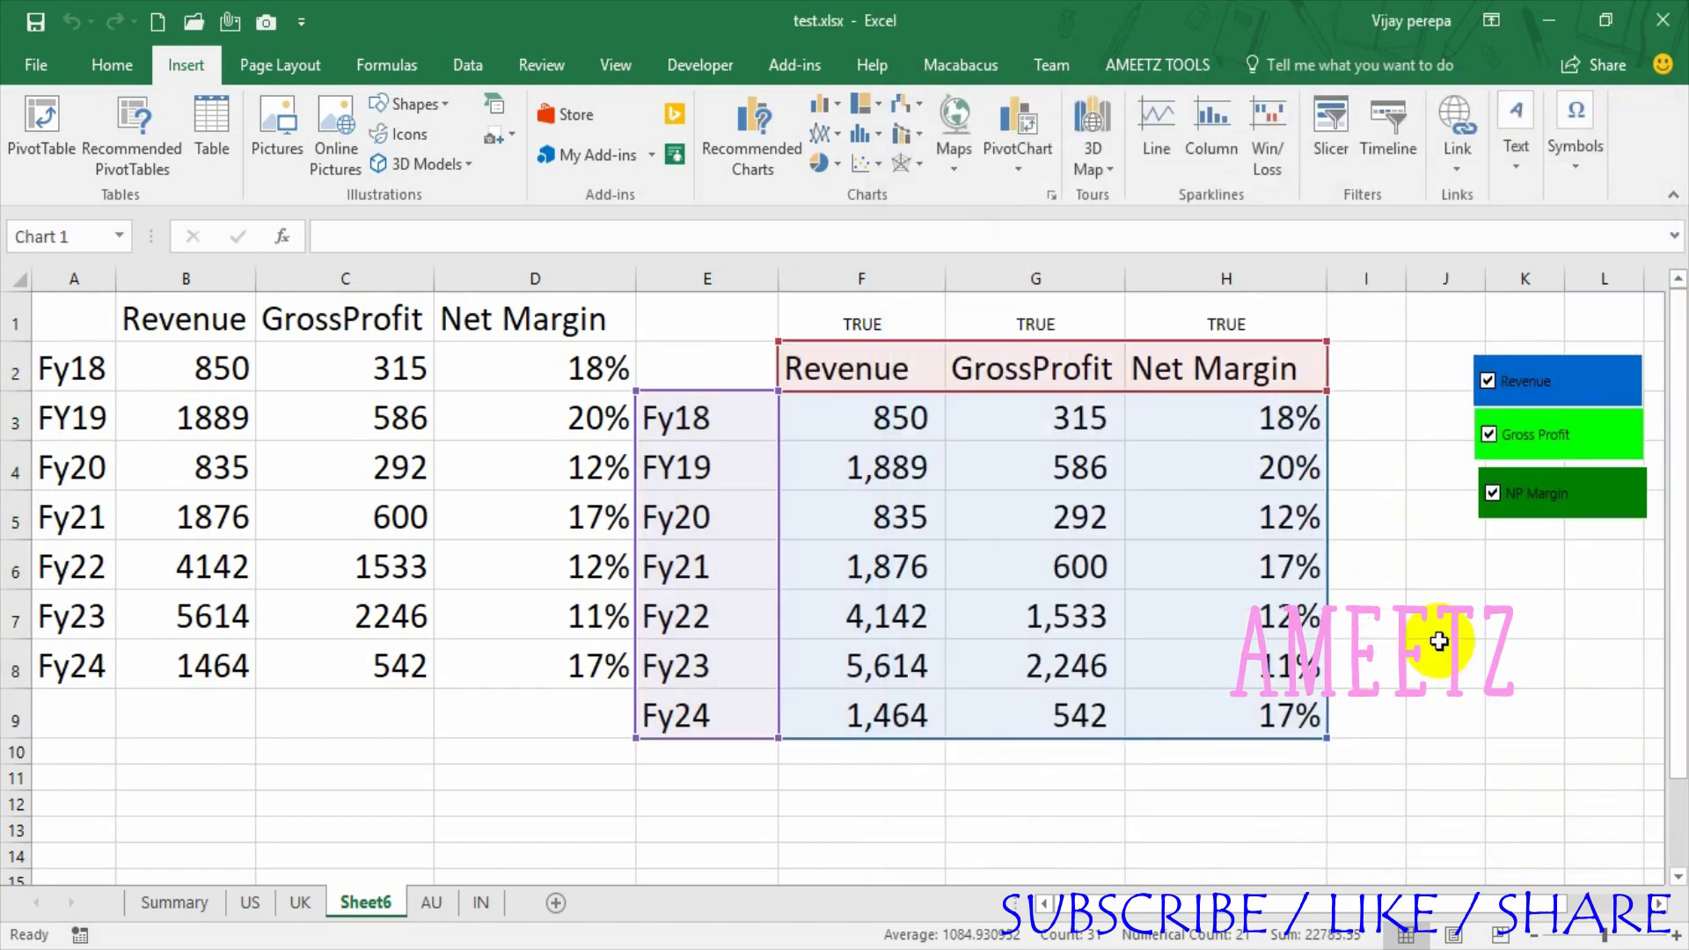
Move the chart to the top-left, enlarge it over rows 1–12, and add a data table with legend keys.
{"action": "mouse_move", "coordinate": [1017, 423]}
{"action": "left_mouse_down"}
{"action": "mouse_move", "coordinate": [453, 280]}
{"action": "mouse_move", "coordinate": [402, 297]}
{"action": "left_mouse_up"}
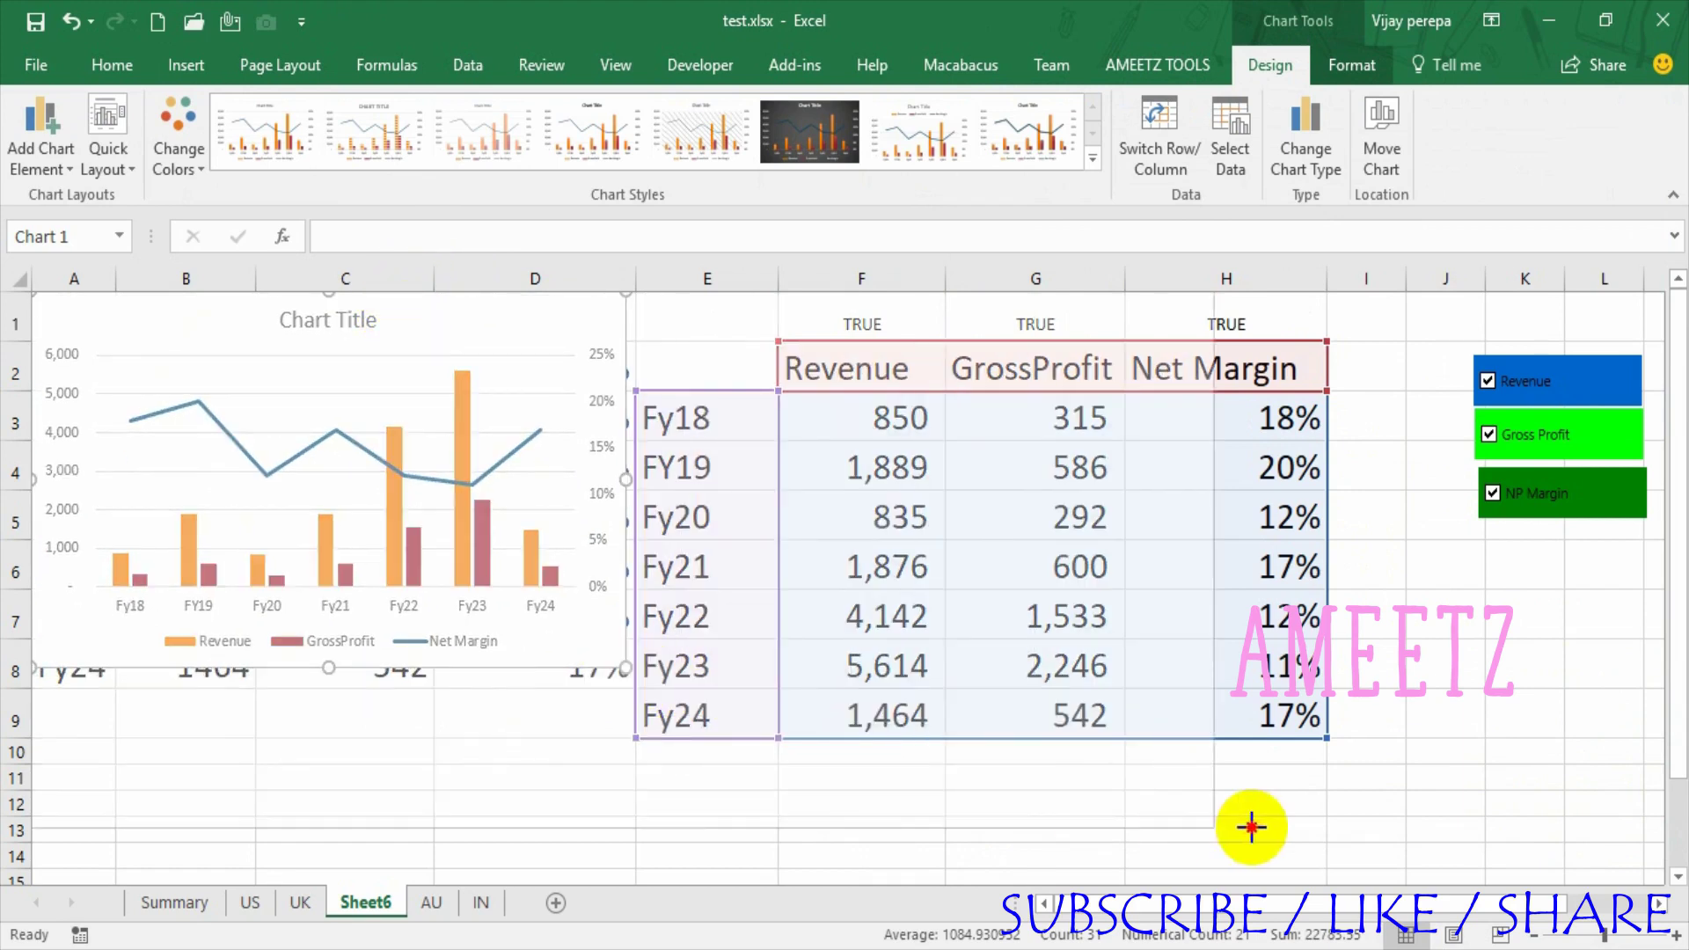
{"action": "left_click_drag", "start_coordinate": [1317, 827], "coordinate": [1365, 819]}
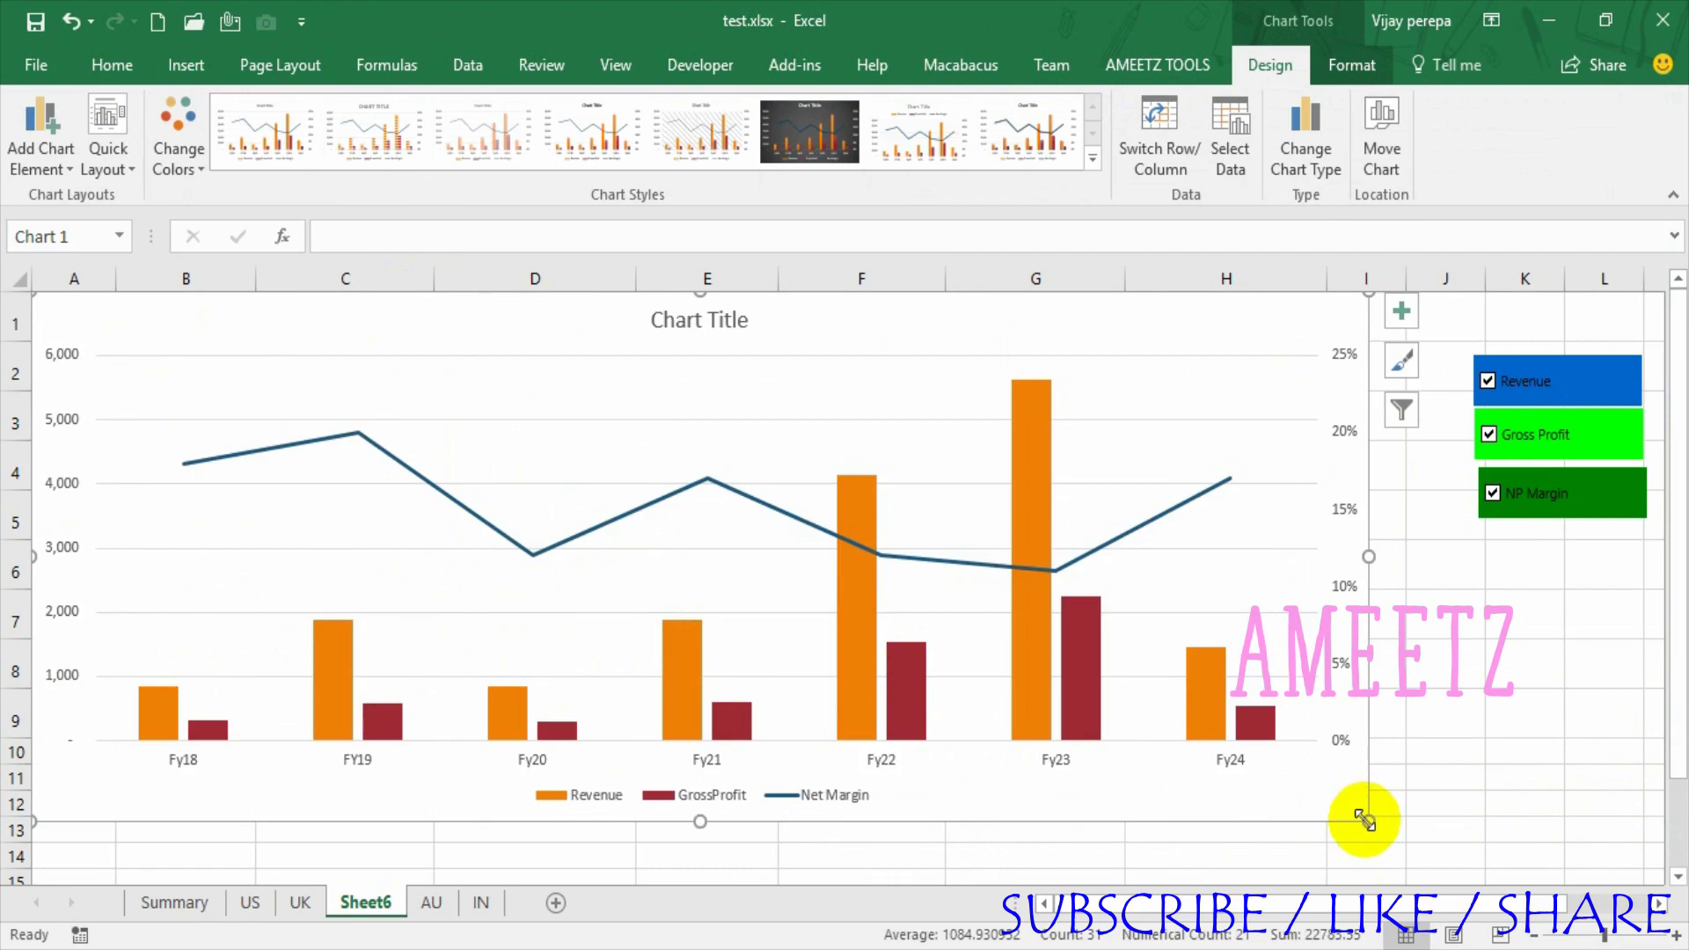
{"action": "left_click", "coordinate": [41, 138]}
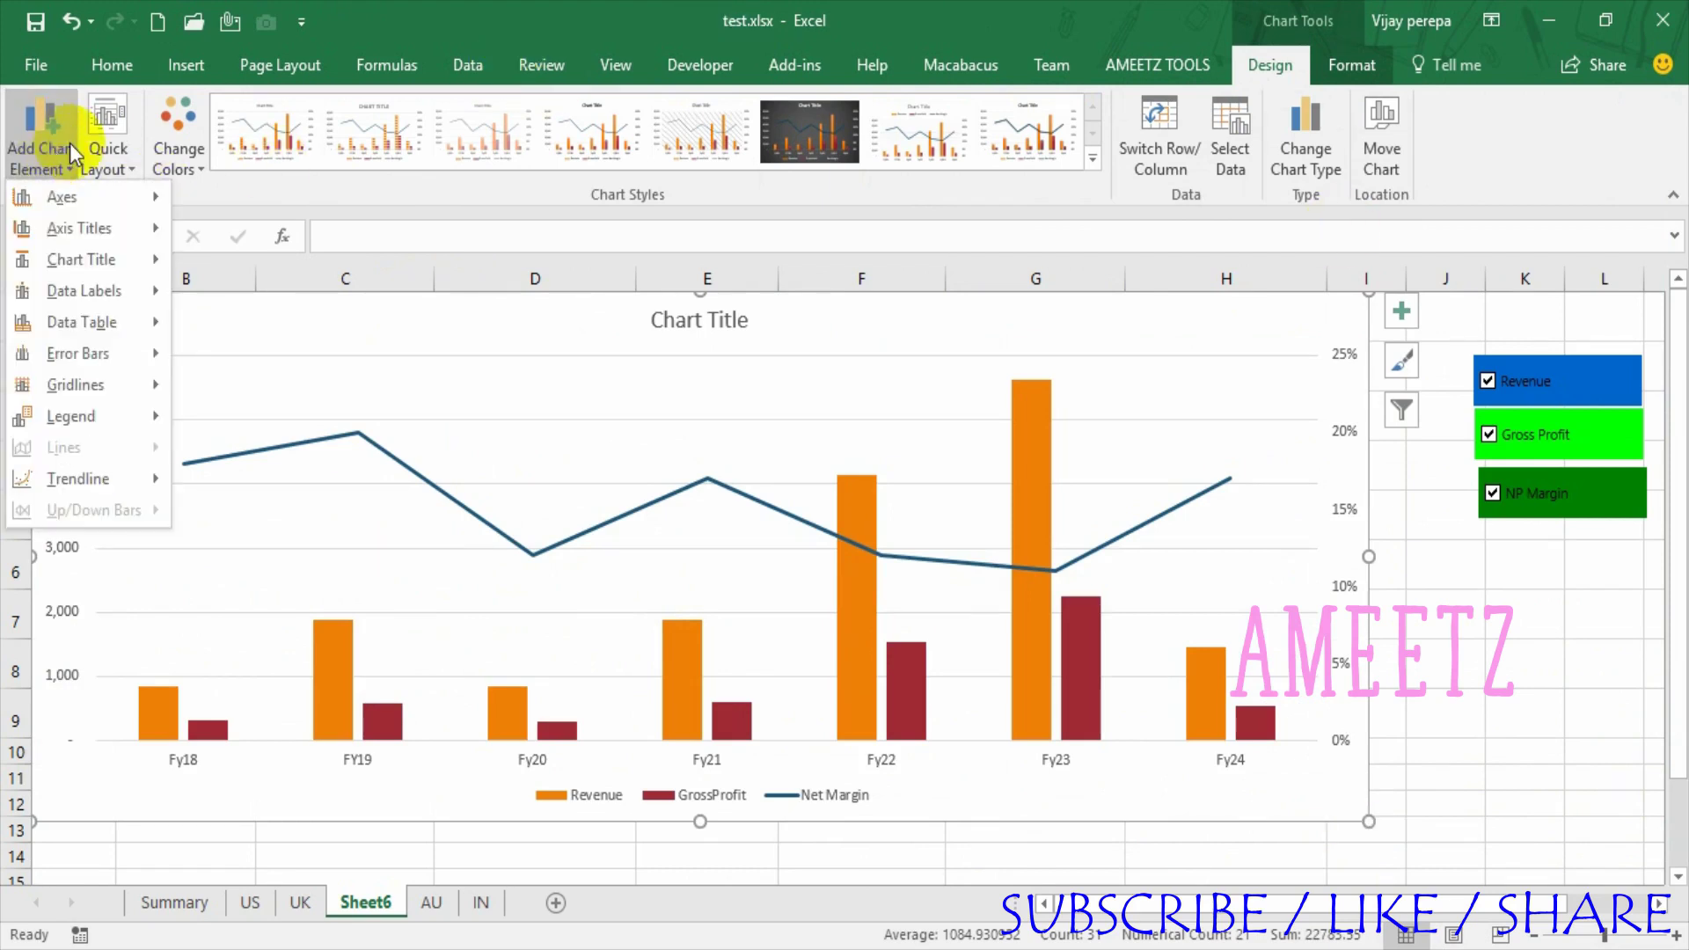
{"action": "mouse_move", "coordinate": [83, 322]}
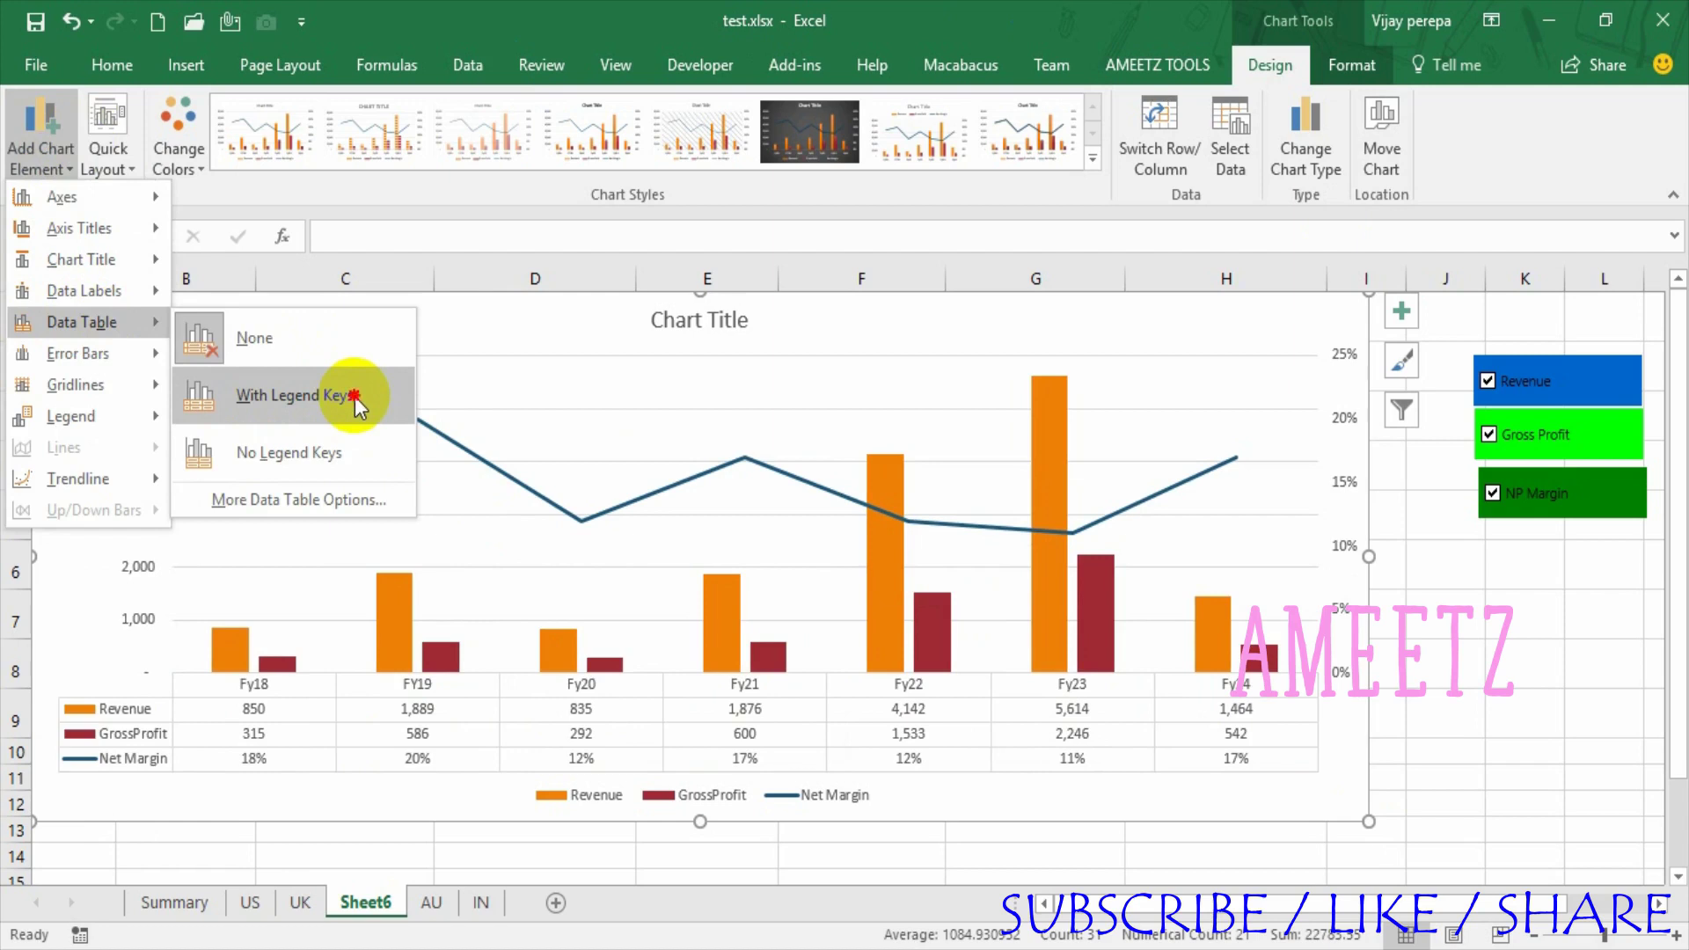
{"action": "left_click", "coordinate": [355, 396]}
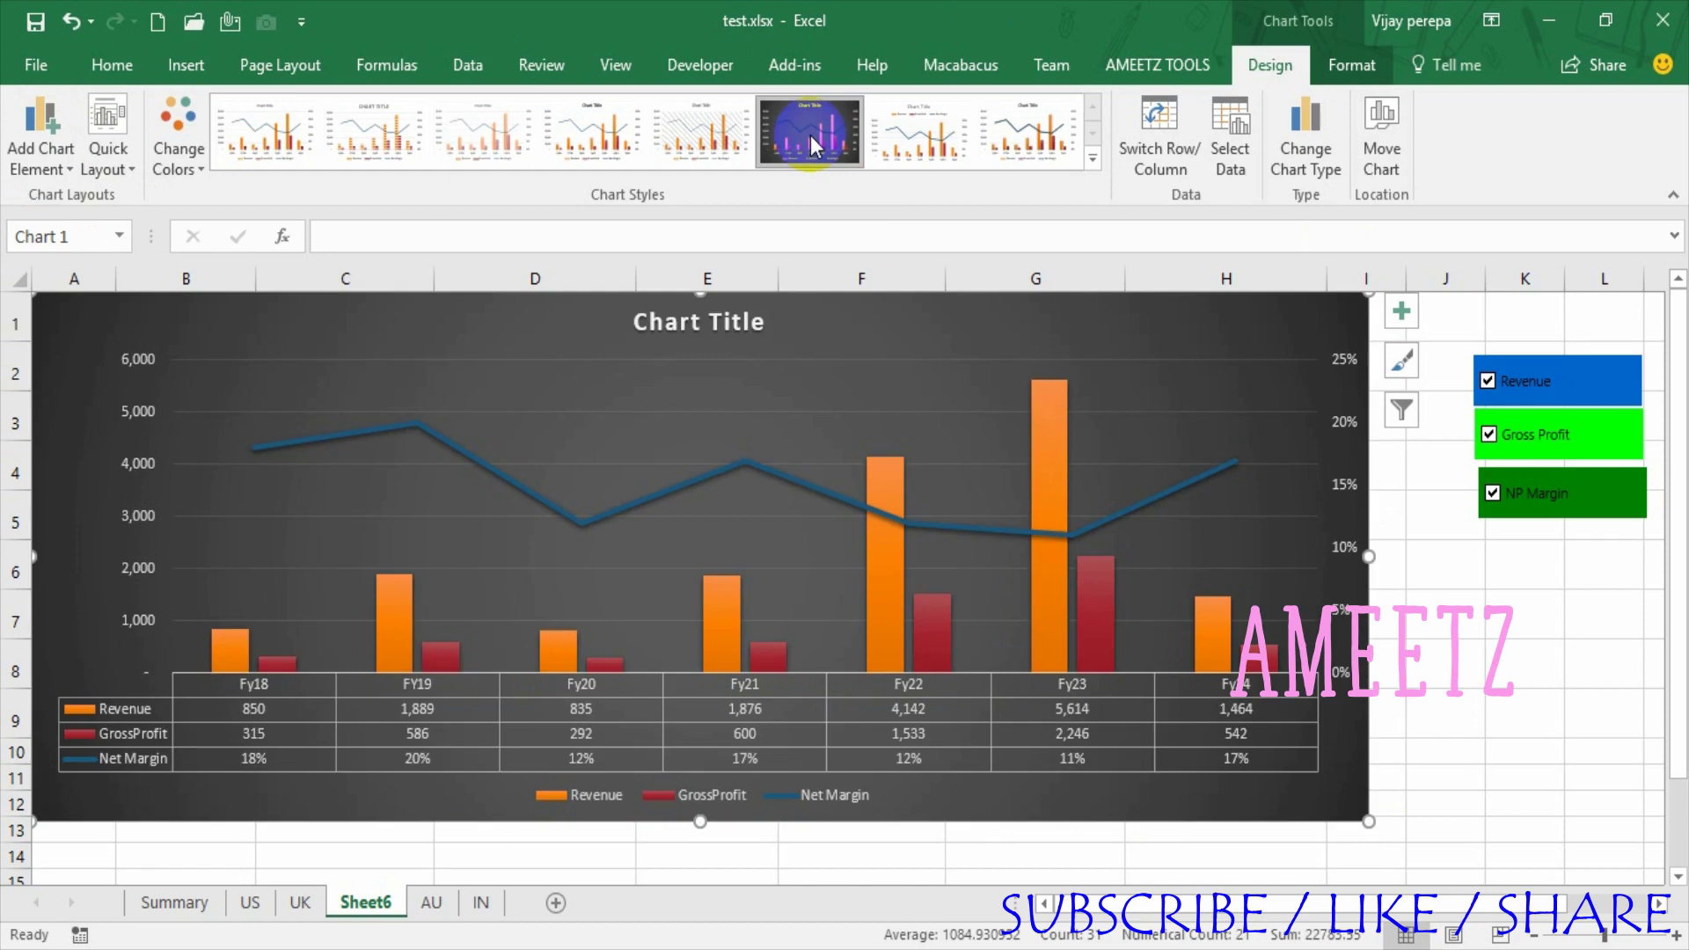
Apply the dark chart style and delete the chart title.
{"action": "left_click", "coordinate": [810, 136]}
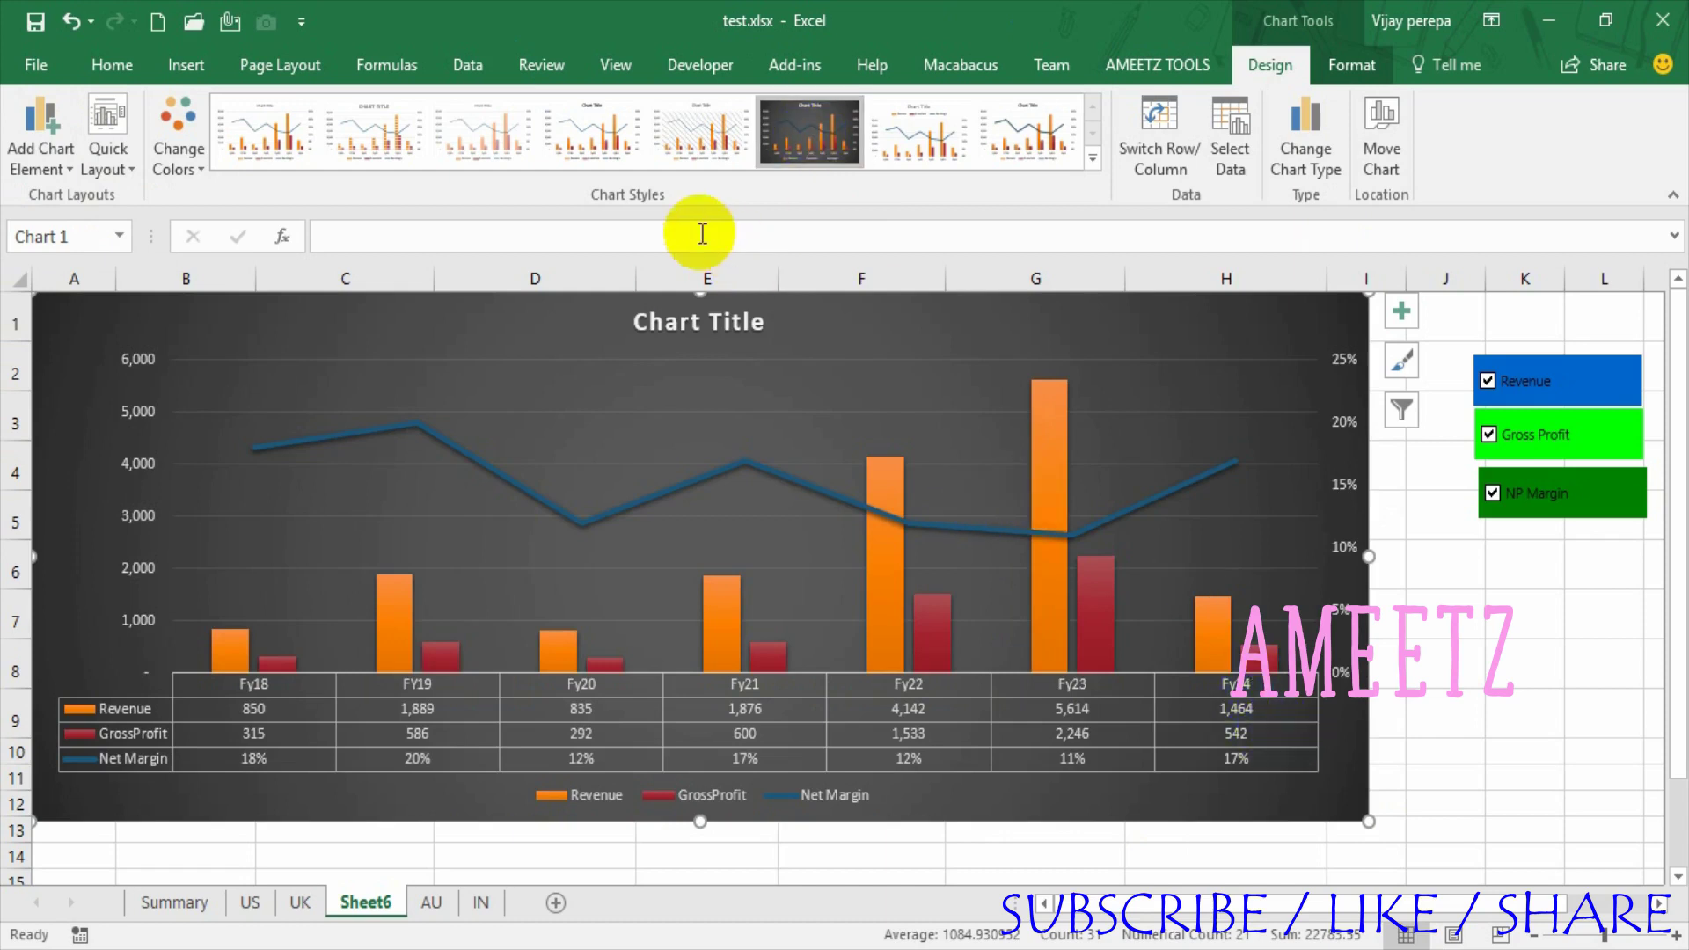
{"action": "left_click", "coordinate": [703, 322]}
{"action": "key", "text": "Delete"}
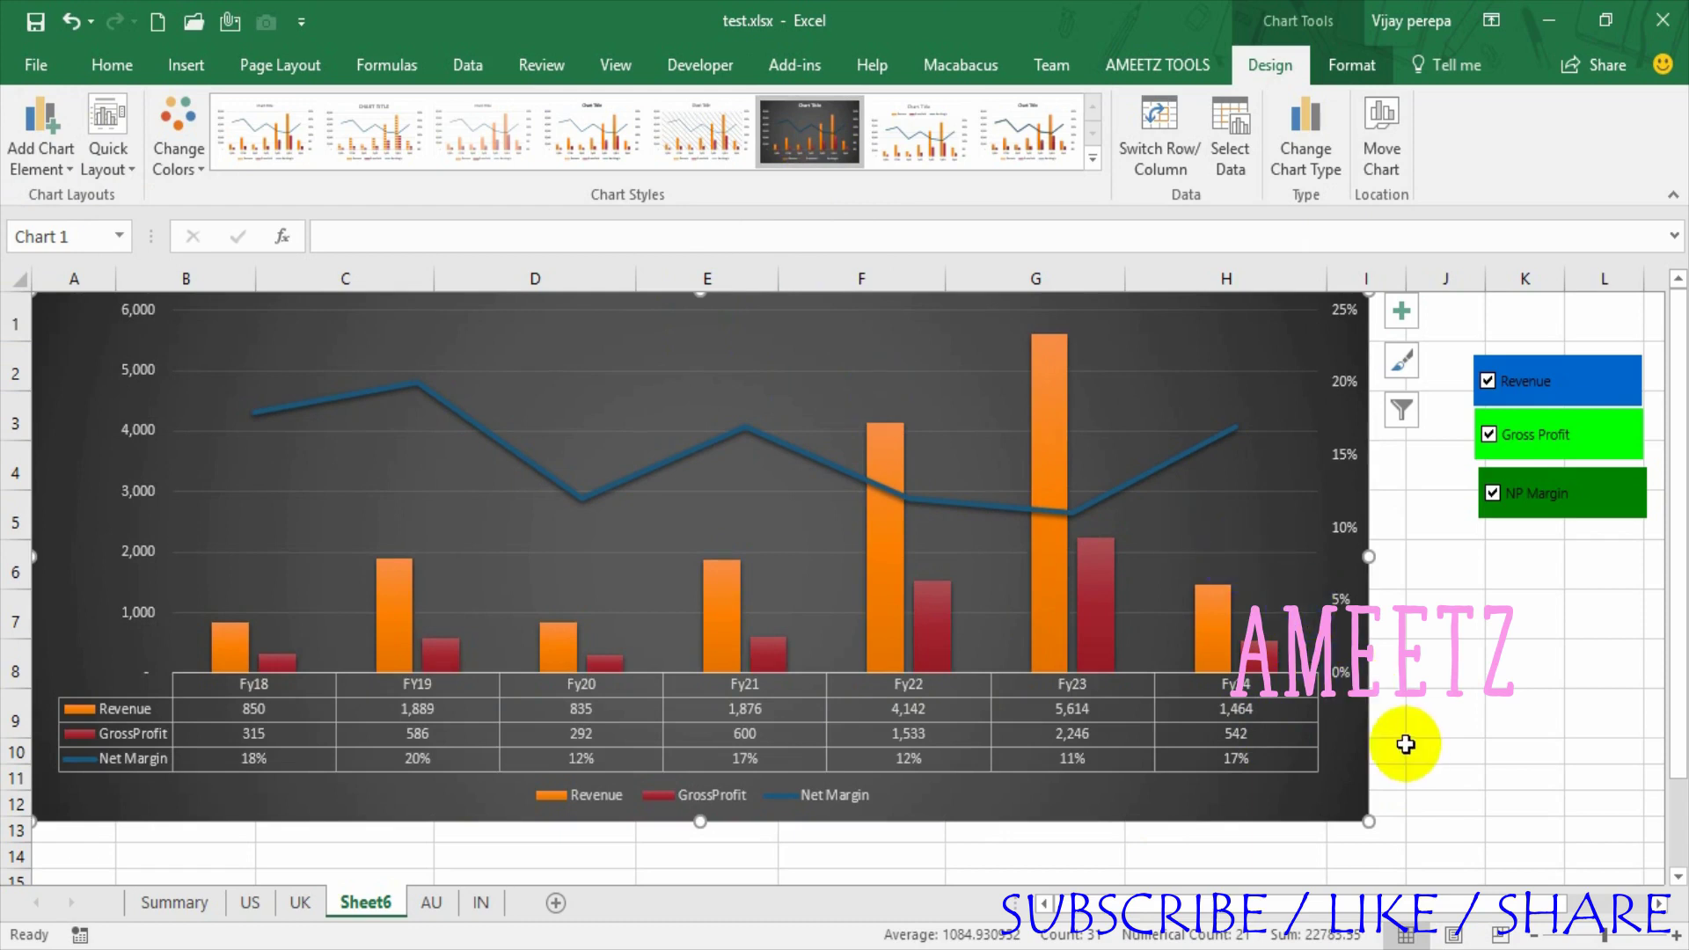
Untick Revenue, Gross Profit and Net Margin to hide all three series.
{"action": "left_click", "coordinate": [1488, 383]}
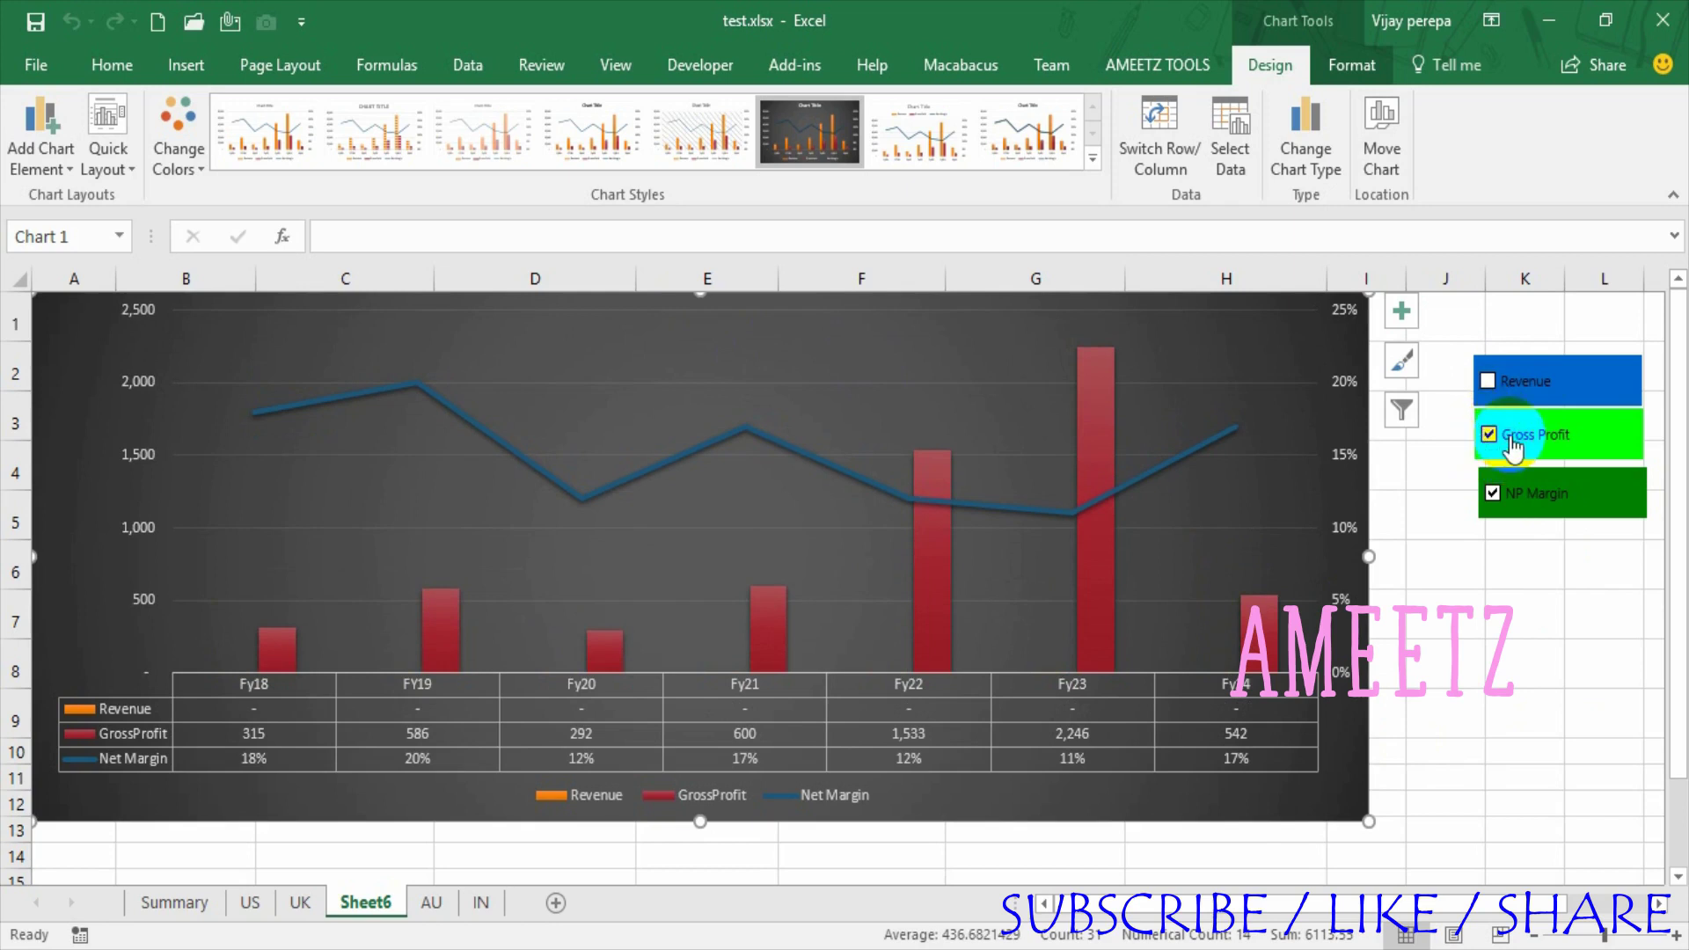
{"action": "left_click", "coordinate": [1489, 436]}
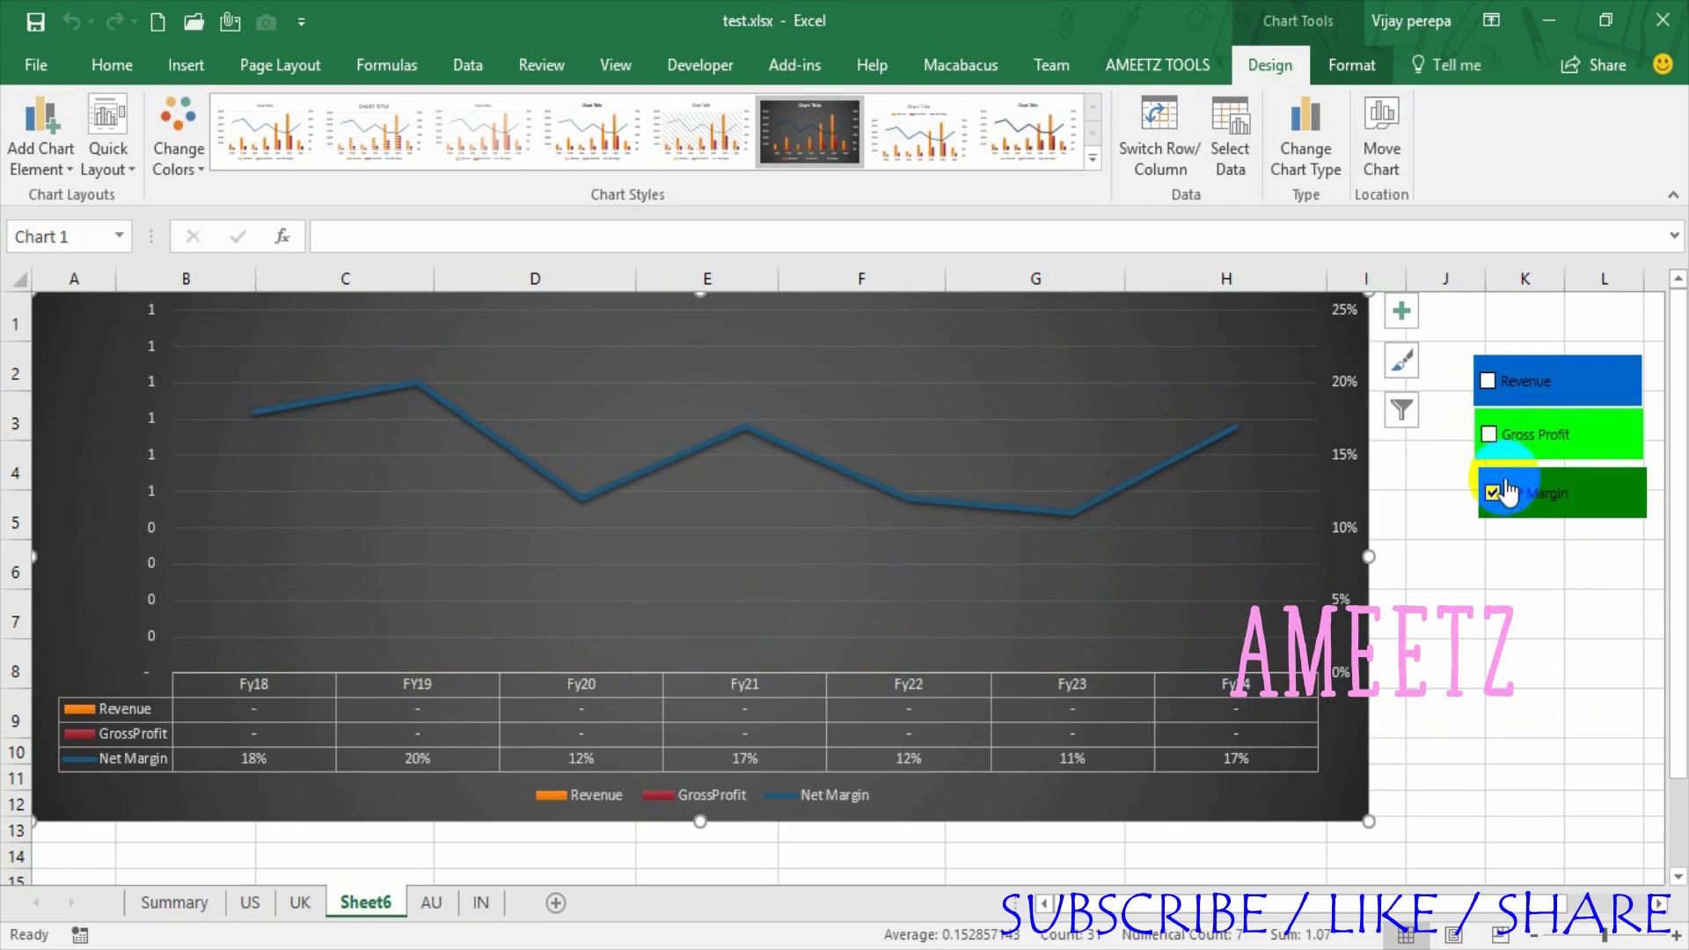
{"action": "left_click", "coordinate": [1493, 491]}
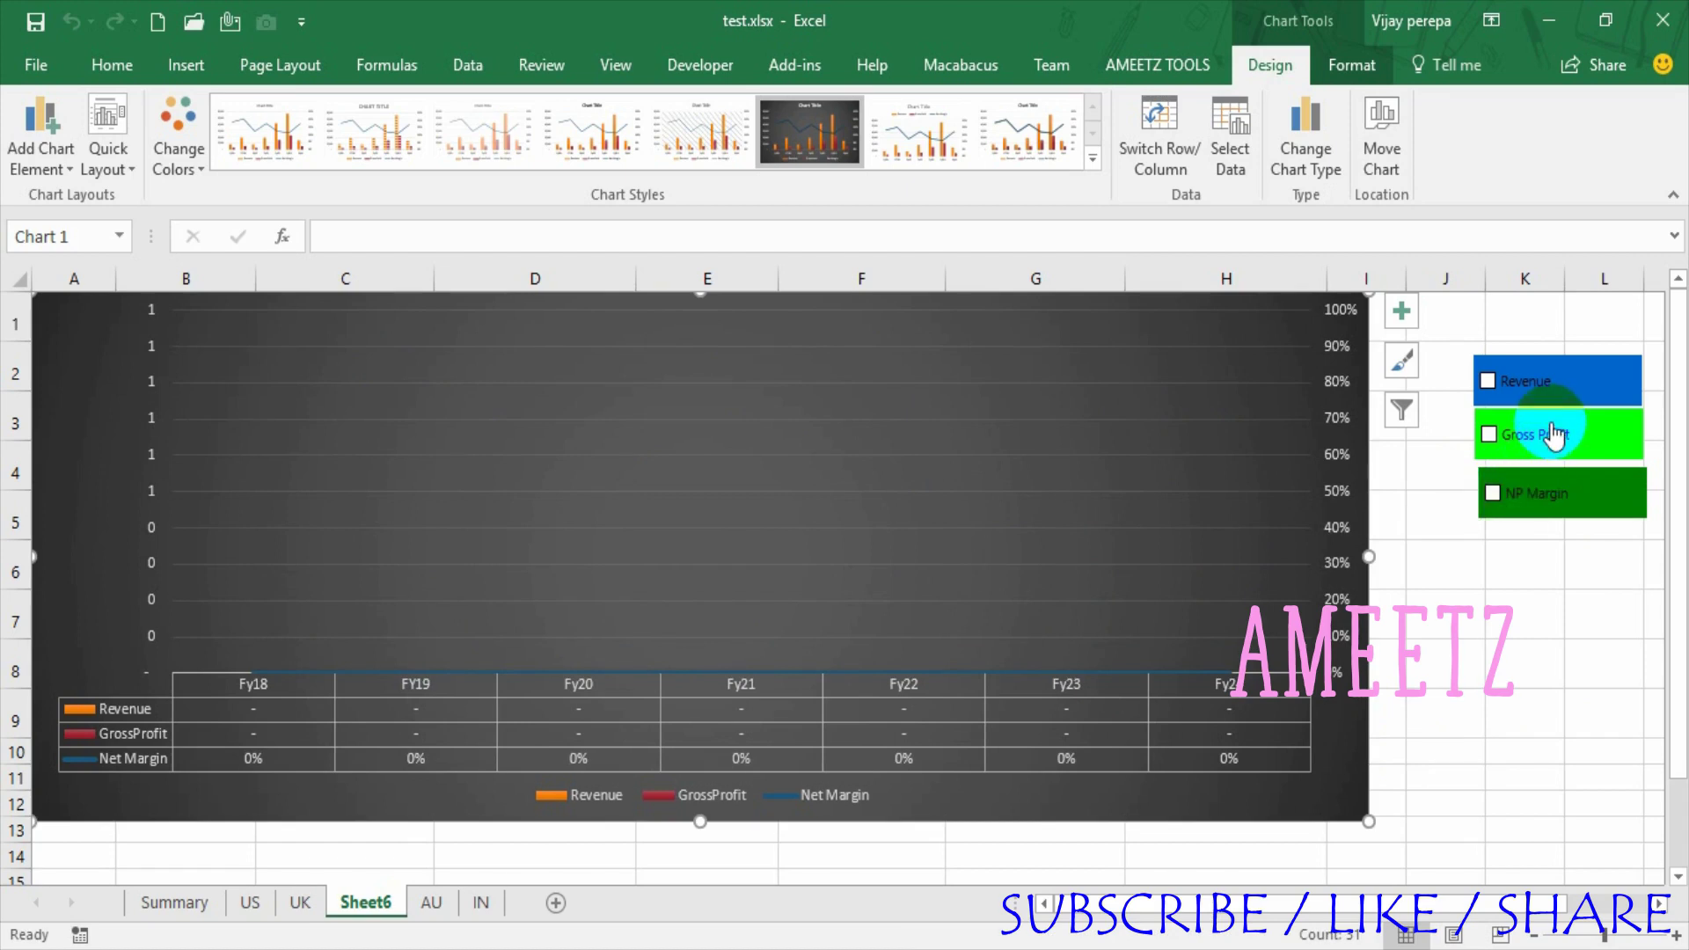
Toggle Revenue and Gross Profit back off, re-tick Net Margin, and deselect the chart.
{"action": "left_click", "coordinate": [1563, 386]}
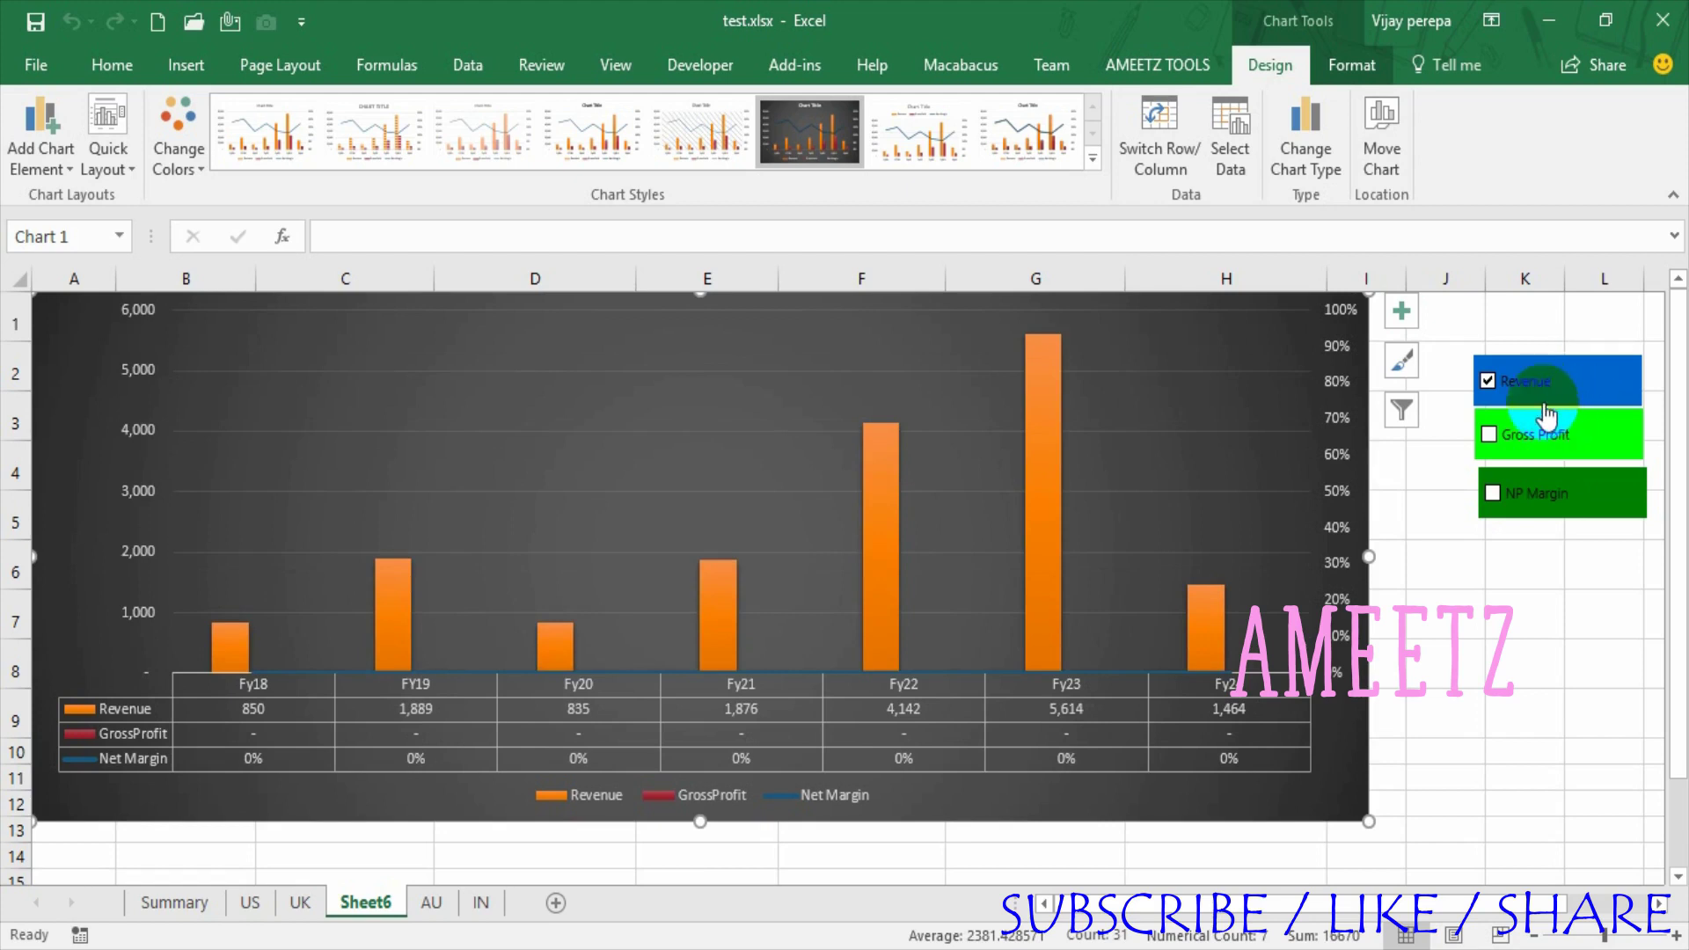
{"action": "left_click", "coordinate": [1543, 386]}
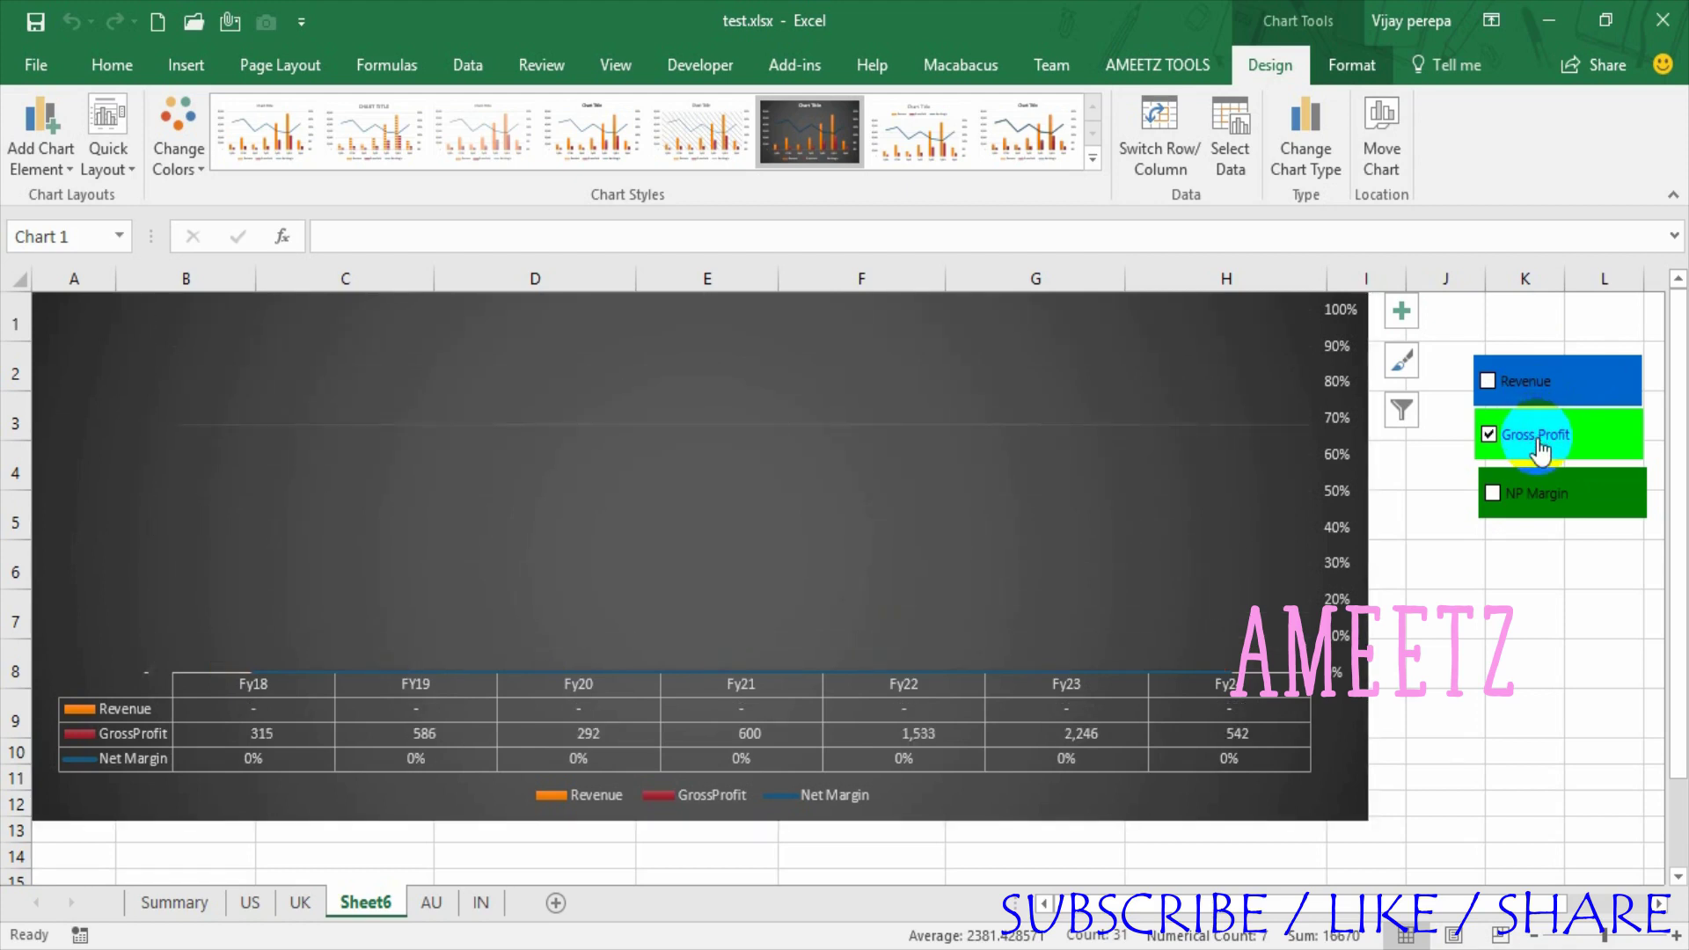
{"action": "left_click", "coordinate": [1544, 439]}
{"action": "left_click", "coordinate": [1541, 438]}
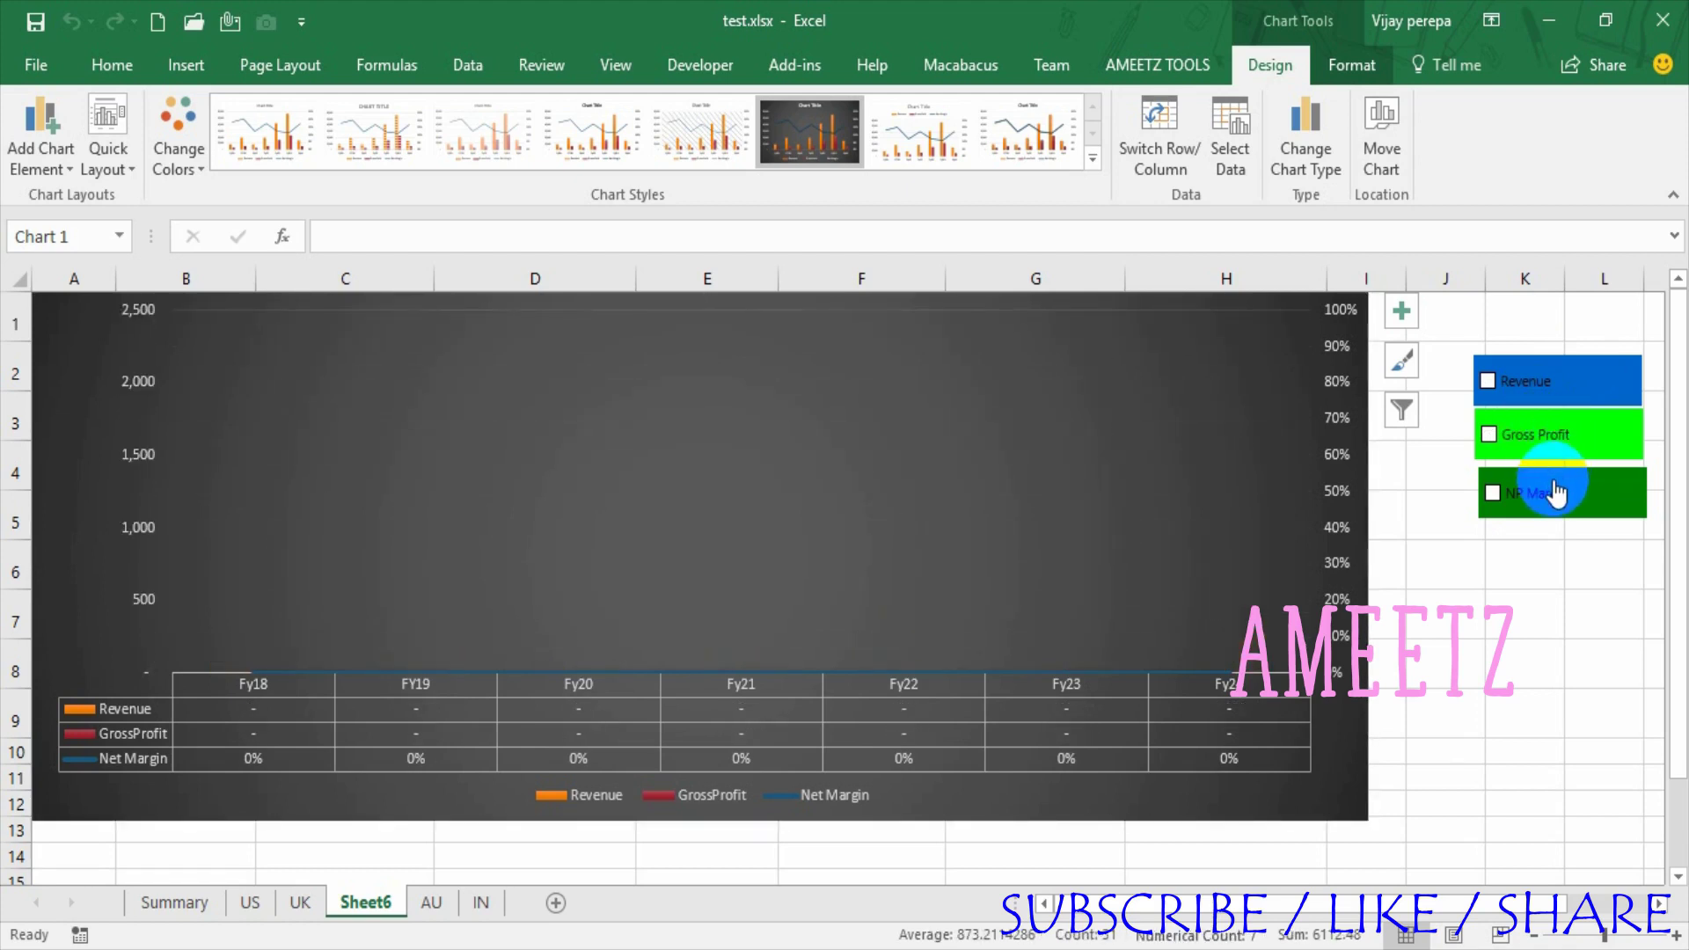
{"action": "left_click", "coordinate": [1555, 497]}
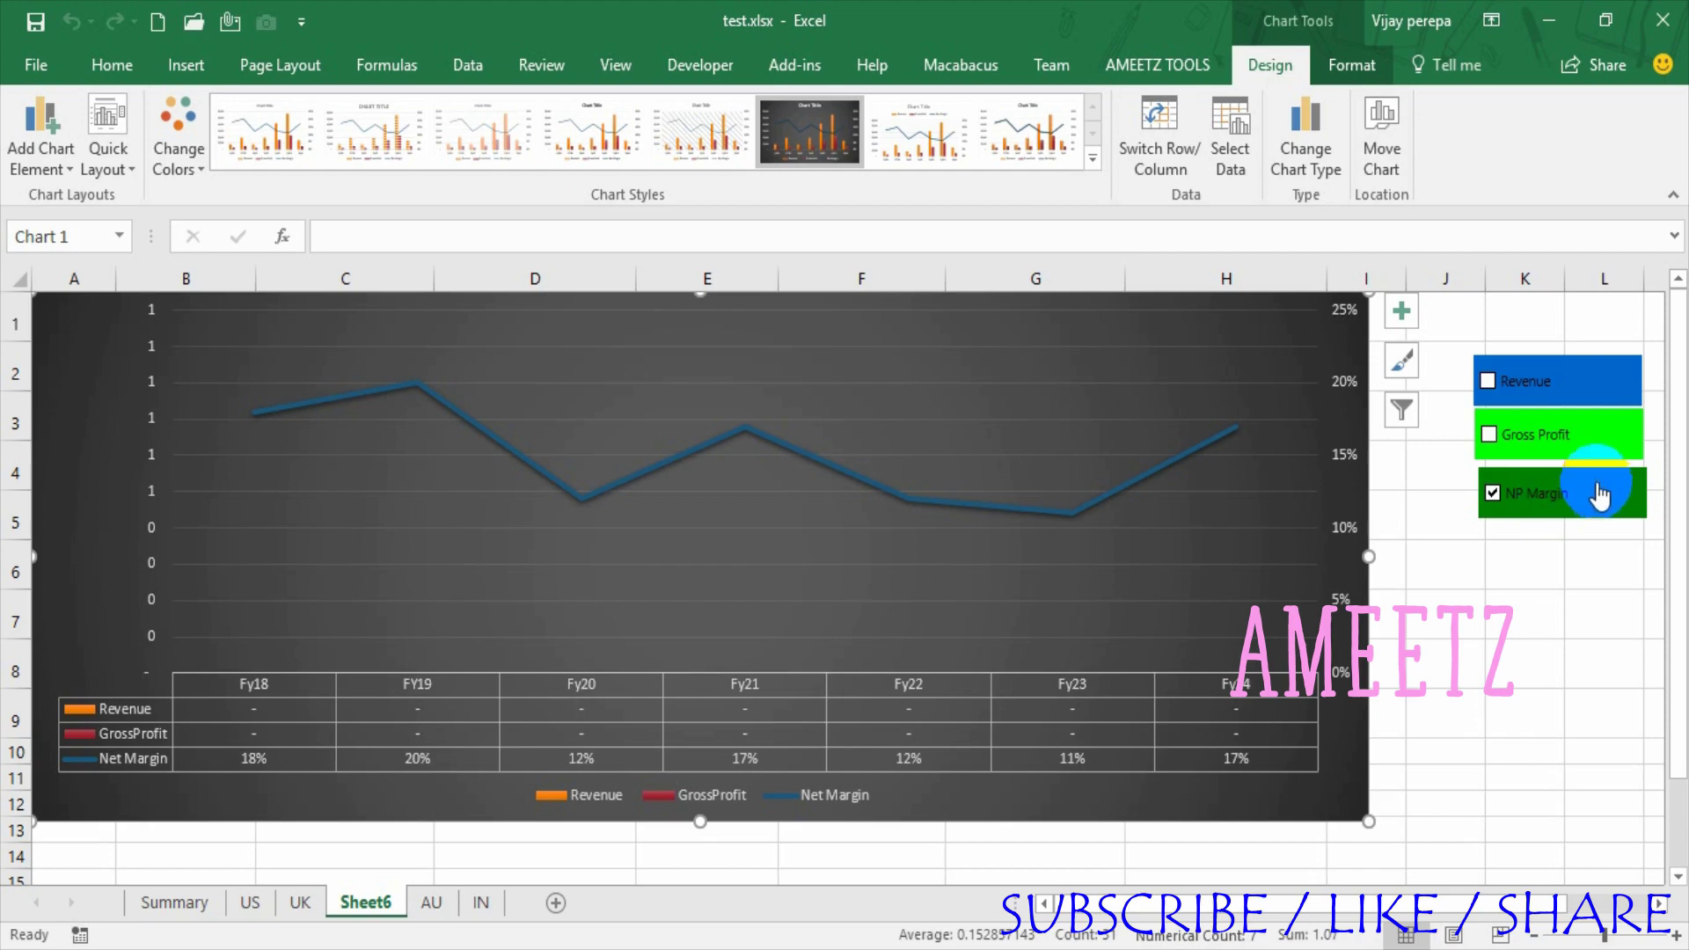
{"action": "left_click", "coordinate": [1452, 666]}
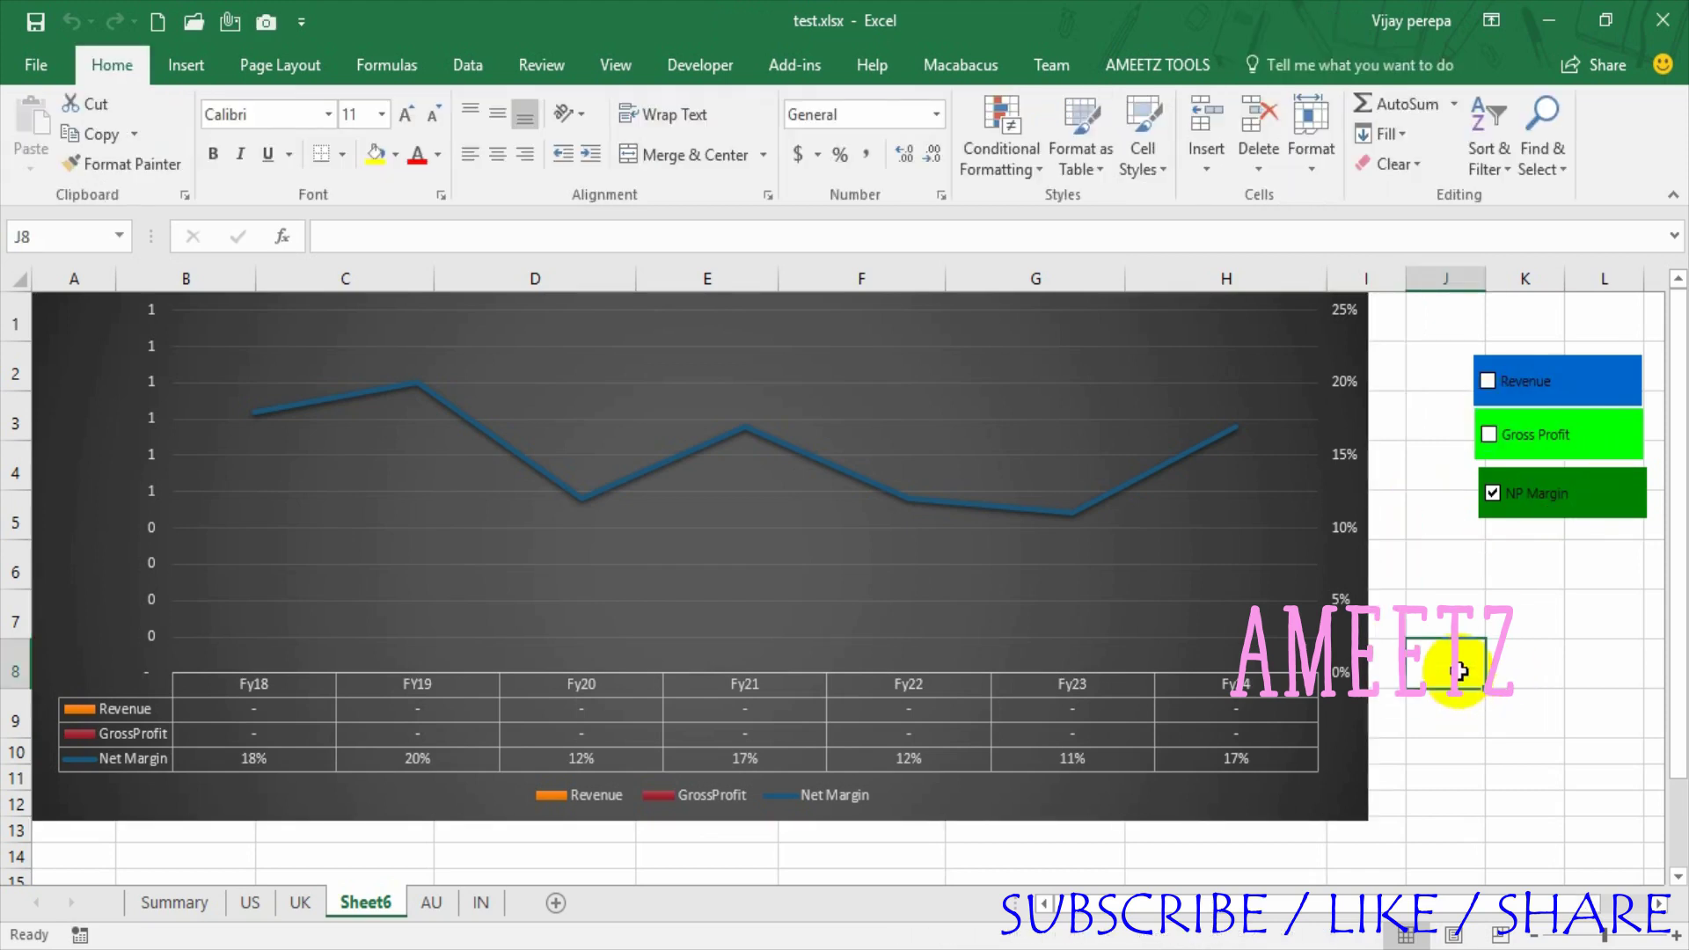
{"action": "scroll", "coordinate": [501, 608], "scroll_direction": "down", "scroll_amount": 3}
Enter a contact email address in cell C17, fixing a mistyped comma.
{"action": "left_click", "coordinate": [432, 495]}
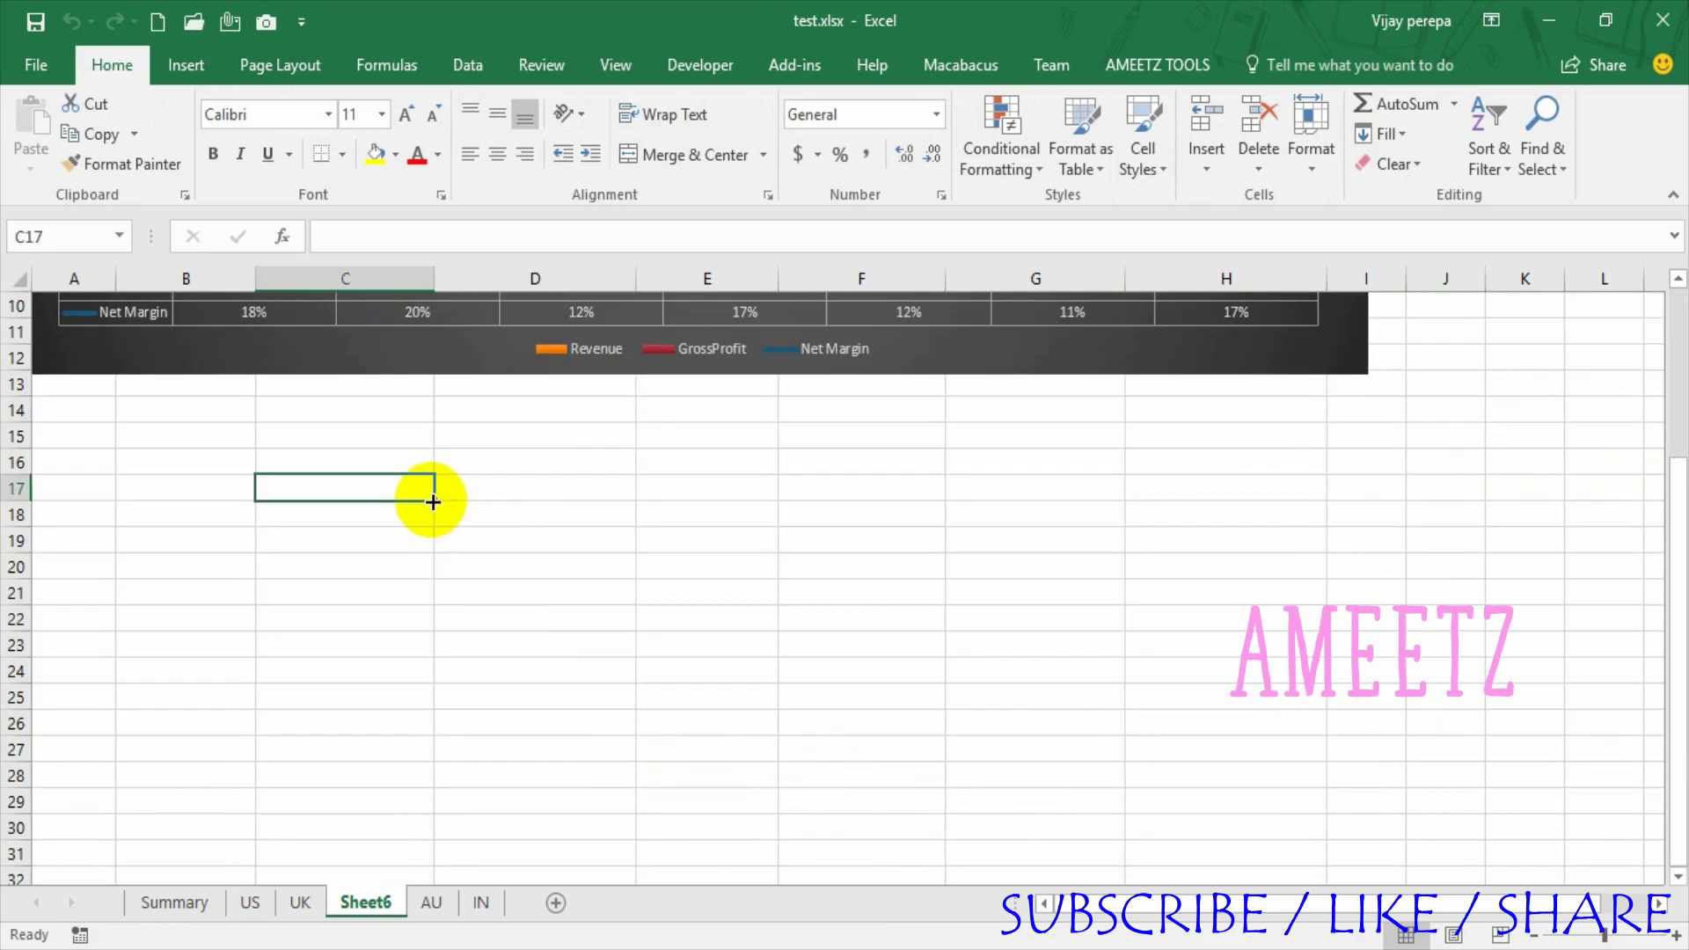
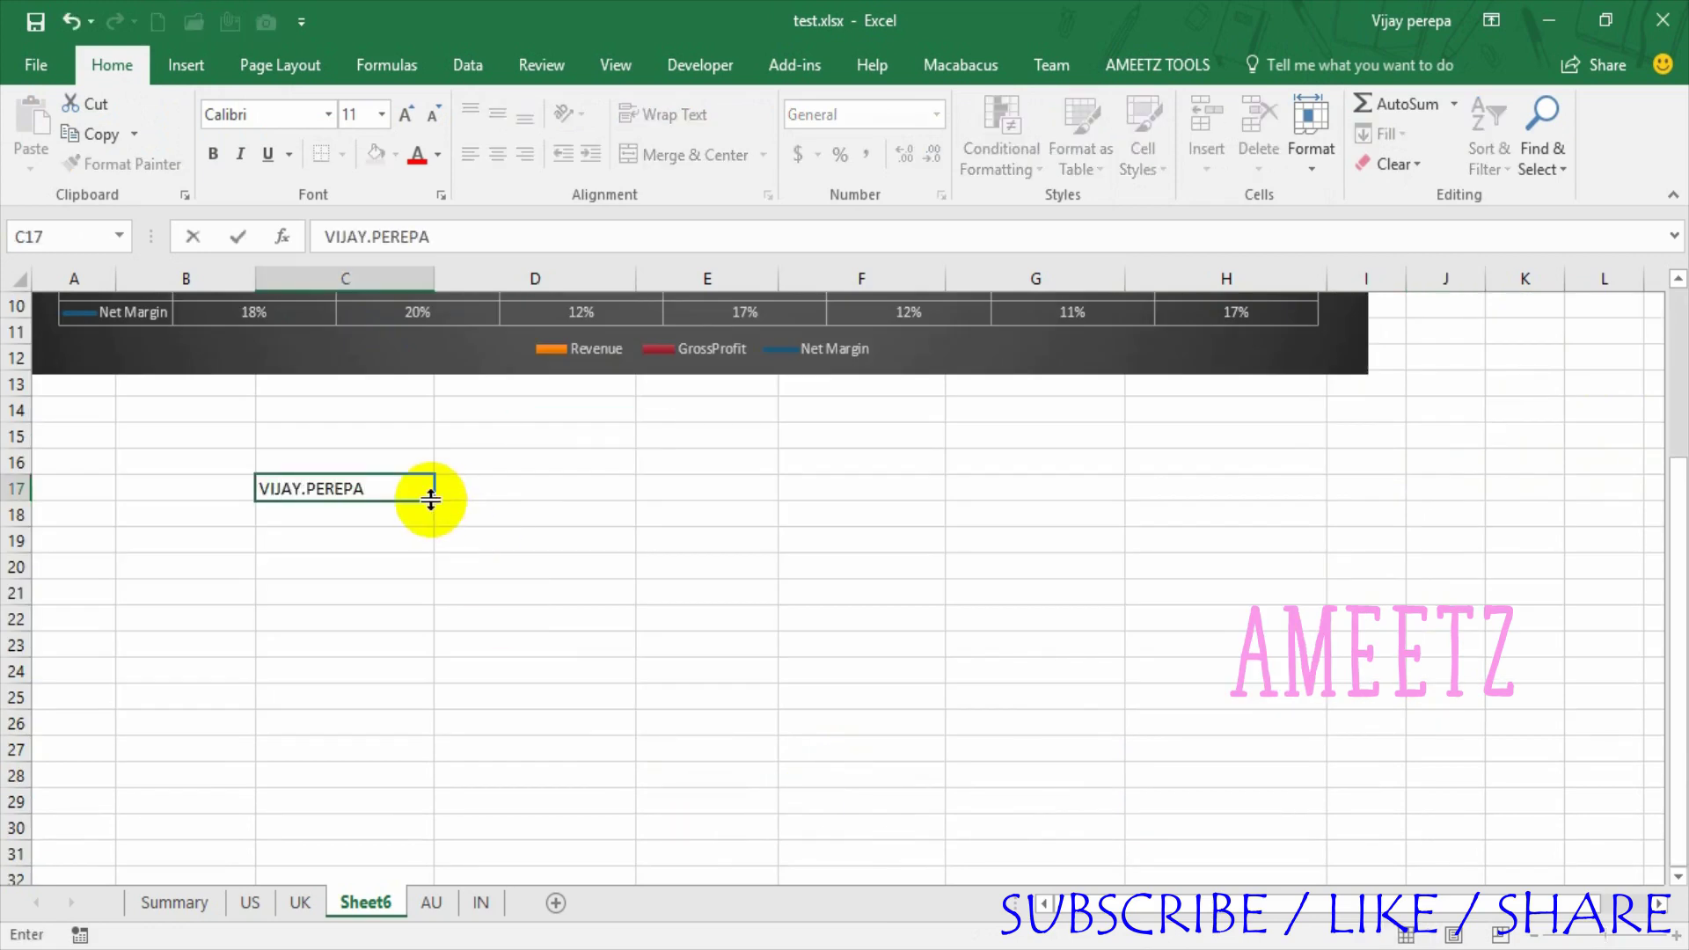
{"action": "left_click", "coordinate": [425, 533]}
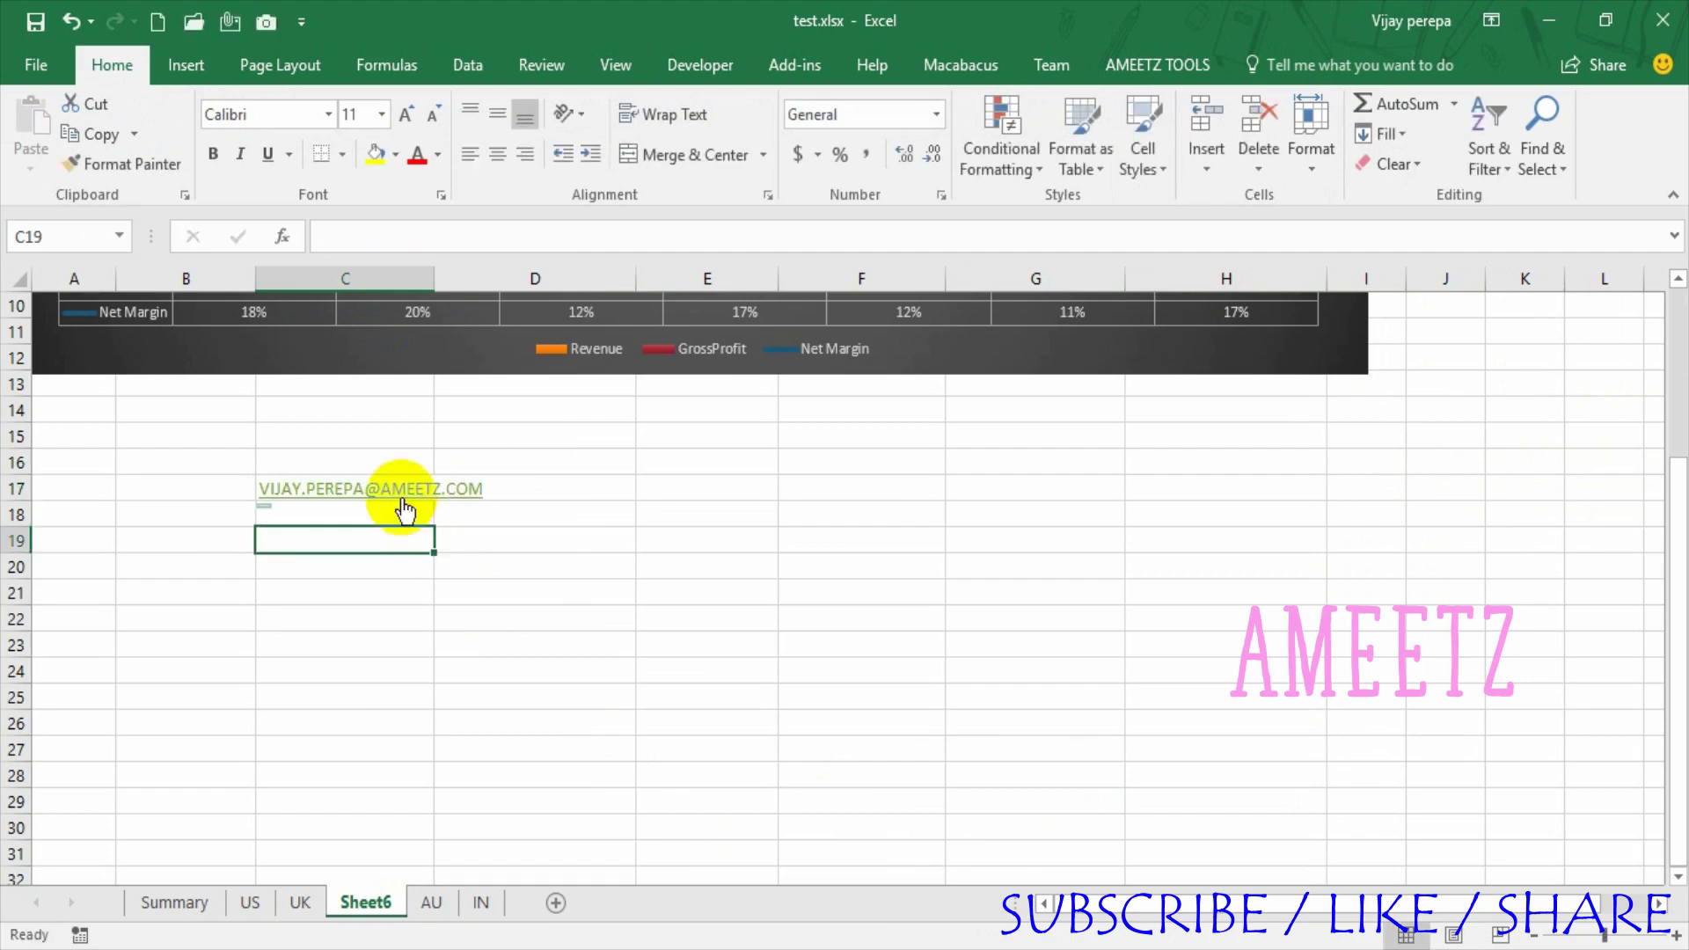
Reselect C17 and increase its font size to 18.
{"action": "left_click", "coordinate": [283, 465]}
{"action": "key", "text": "Return"}
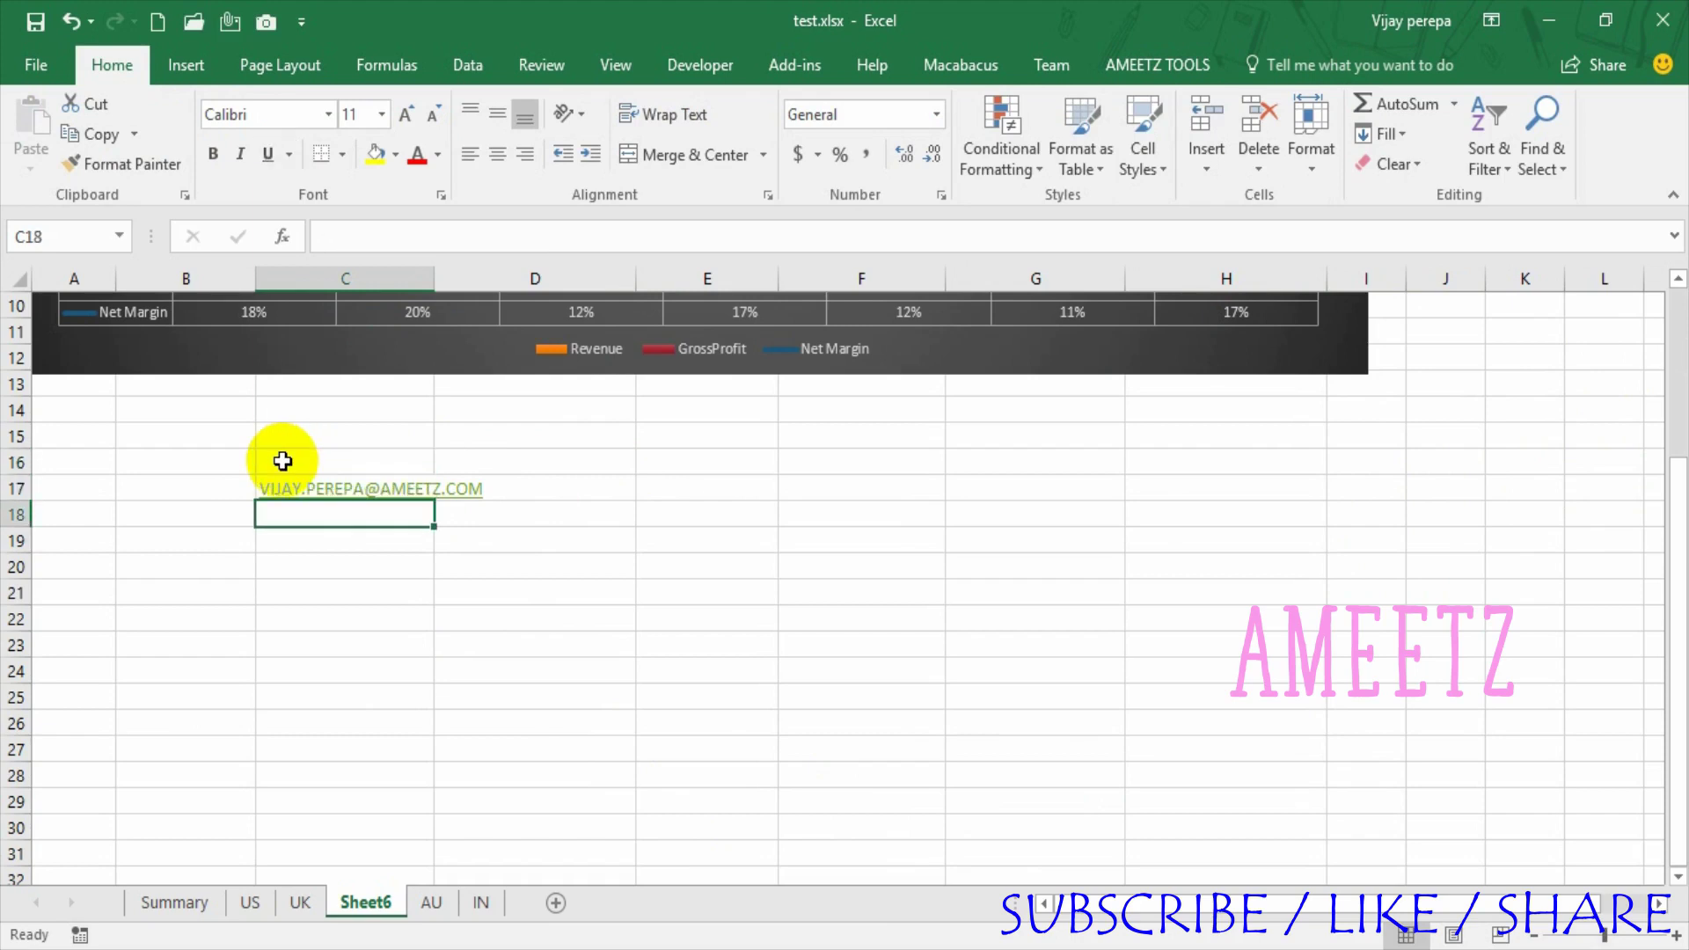
{"action": "left_click", "coordinate": [284, 470]}
{"action": "left_click", "coordinate": [407, 114]}
{"action": "left_click", "coordinate": [406, 114]}
{"action": "scroll", "coordinate": [1131, 547], "scroll_direction": "up", "scroll_amount": 3}
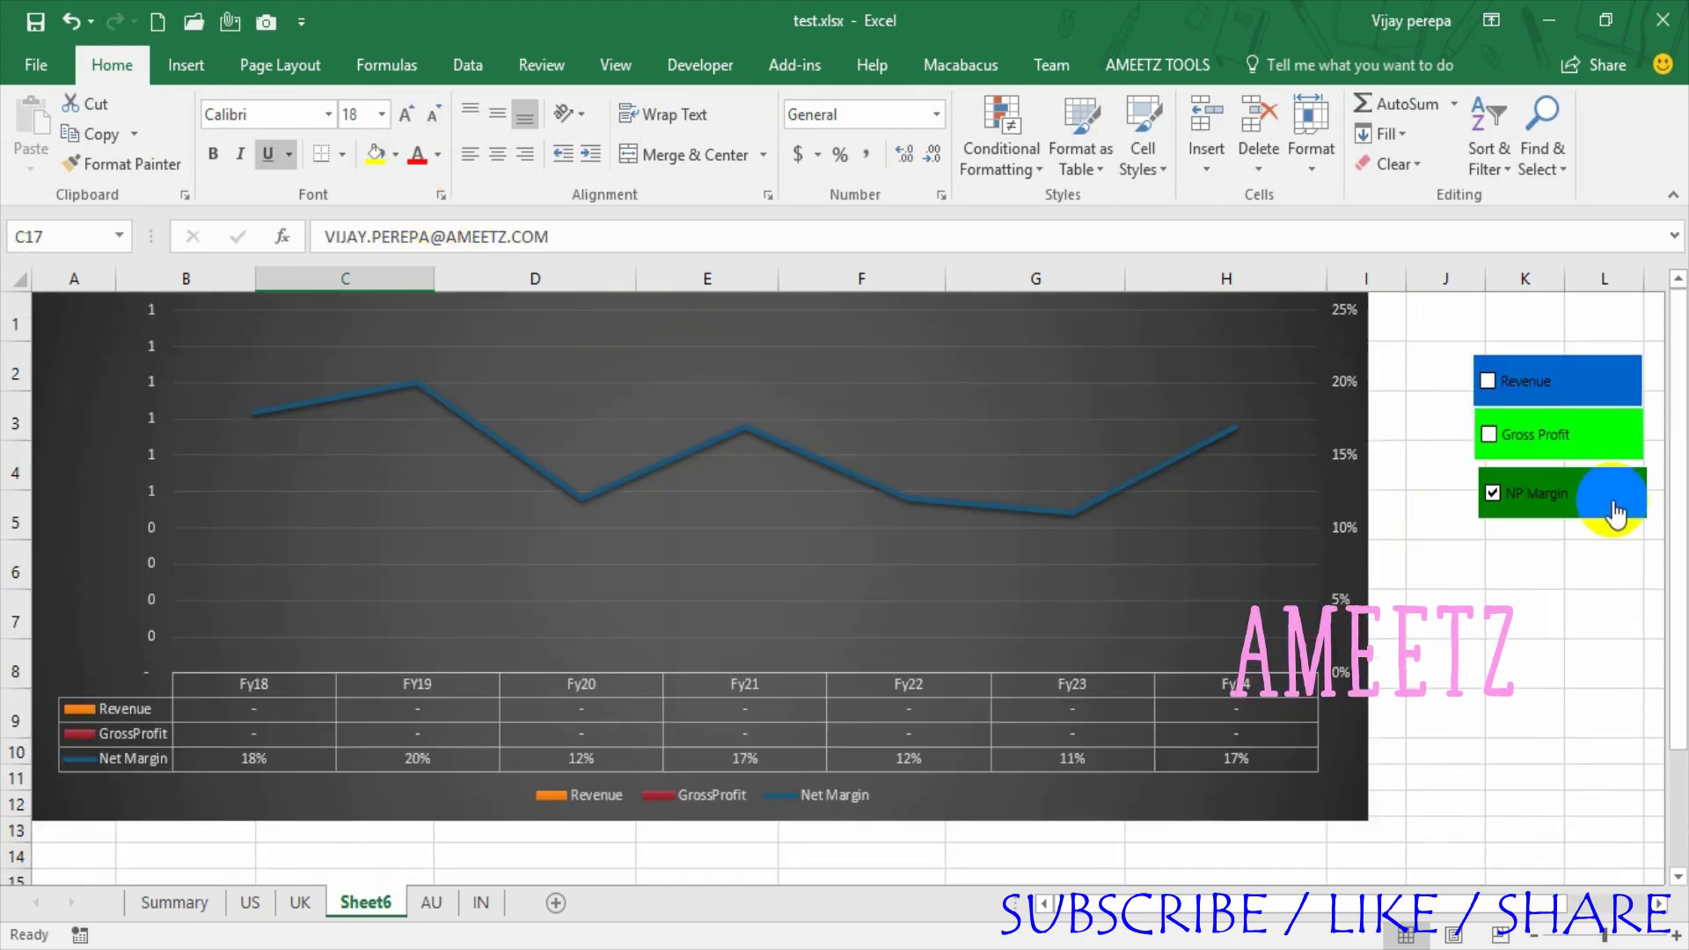